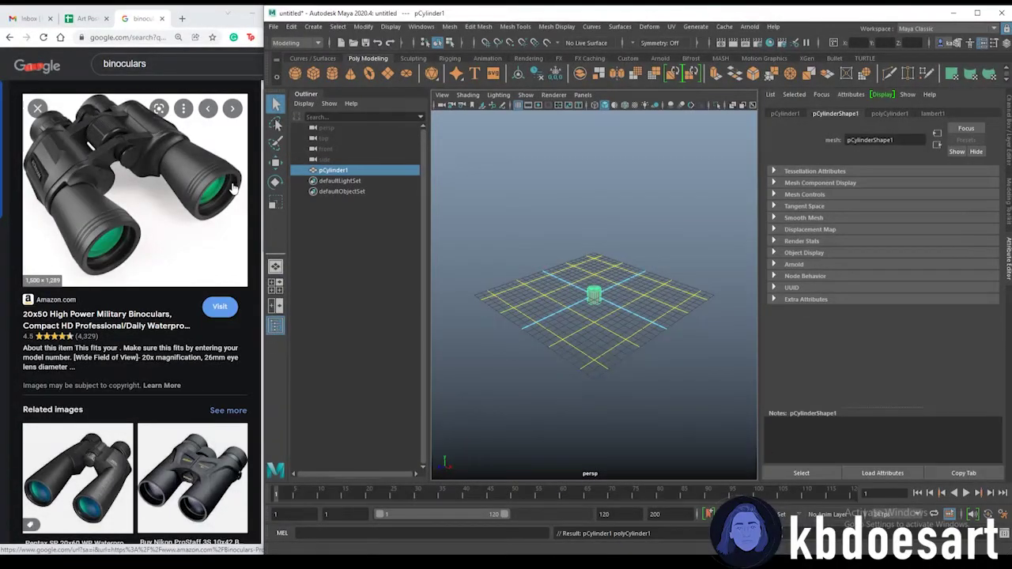
# Rotate the cylinder 90 degrees about the X axis so that it lies on its side.
pyautogui.scroll(5, 596, 337)
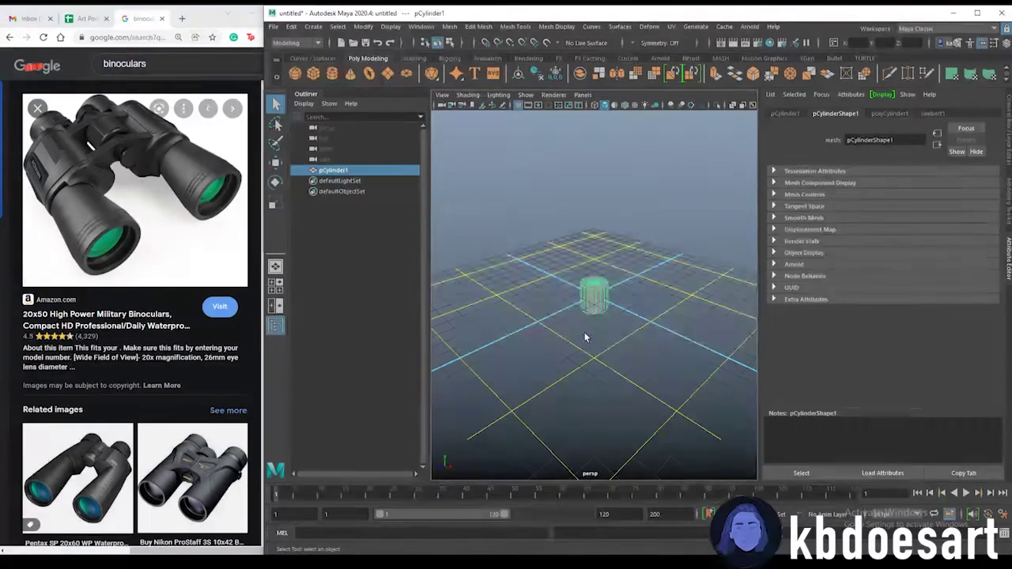
pyautogui.keyDown('alt'); pyautogui.moveTo(598, 320); pyautogui.dragTo(605, 280); pyautogui.keyUp('alt')
pyautogui.click(870, 113)
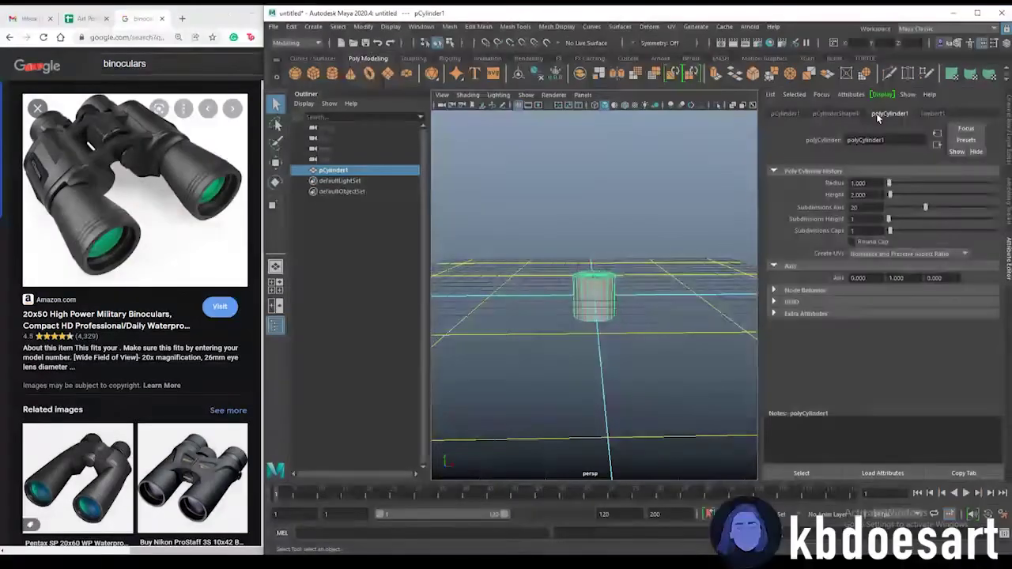
pyautogui.click(794, 115)
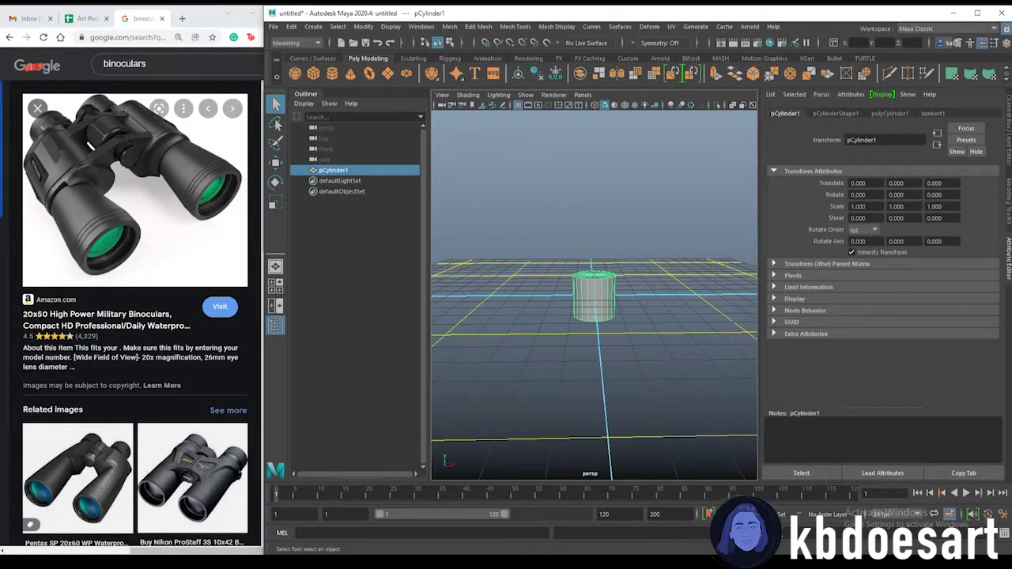
pyautogui.write('90')
pyautogui.press('Return')
# Stretch the cylinder along its length to a Y scale of about 2.7.
pyautogui.keyDown('alt'); pyautogui.moveTo(609, 243); pyautogui.dragTo(701, 280); pyautogui.keyUp('alt')
pyautogui.press('r')
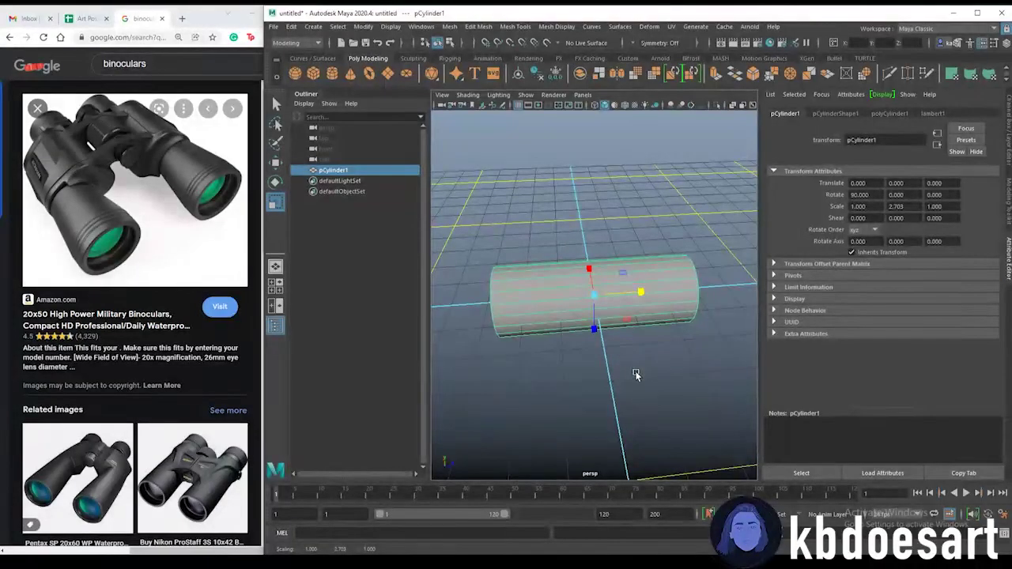
pyautogui.keyDown('alt'); pyautogui.moveTo(658, 397); pyautogui.dragTo(773, 404); pyautogui.keyUp('alt')
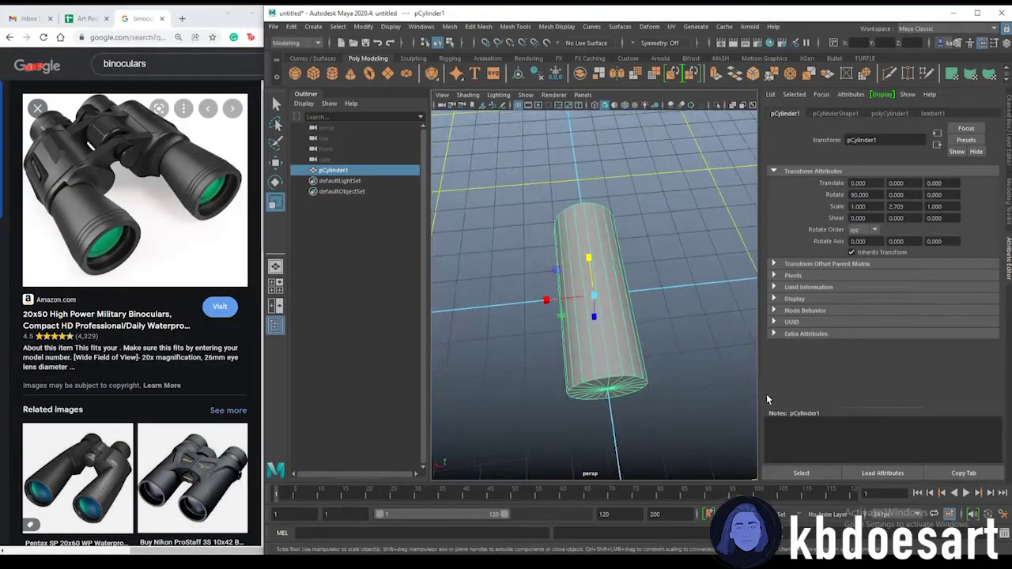
# Insert an edge loop around the middle of the cylinder with the Multi-Cut tool.
pyautogui.rightClick(593, 275)
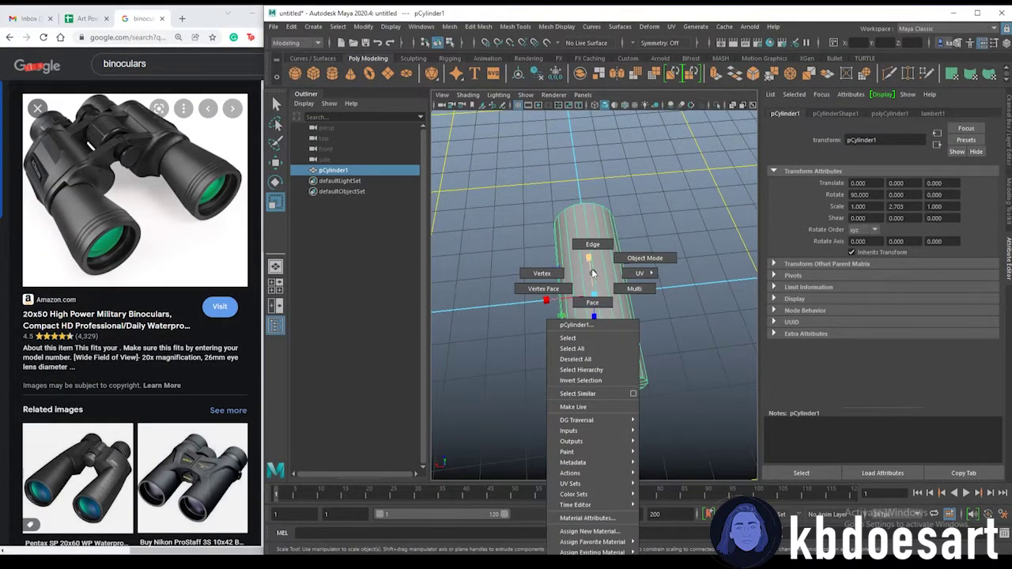
pyautogui.keyDown('alt'); pyautogui.moveTo(593, 275); pyautogui.dragTo(550, 271); pyautogui.keyUp('alt')
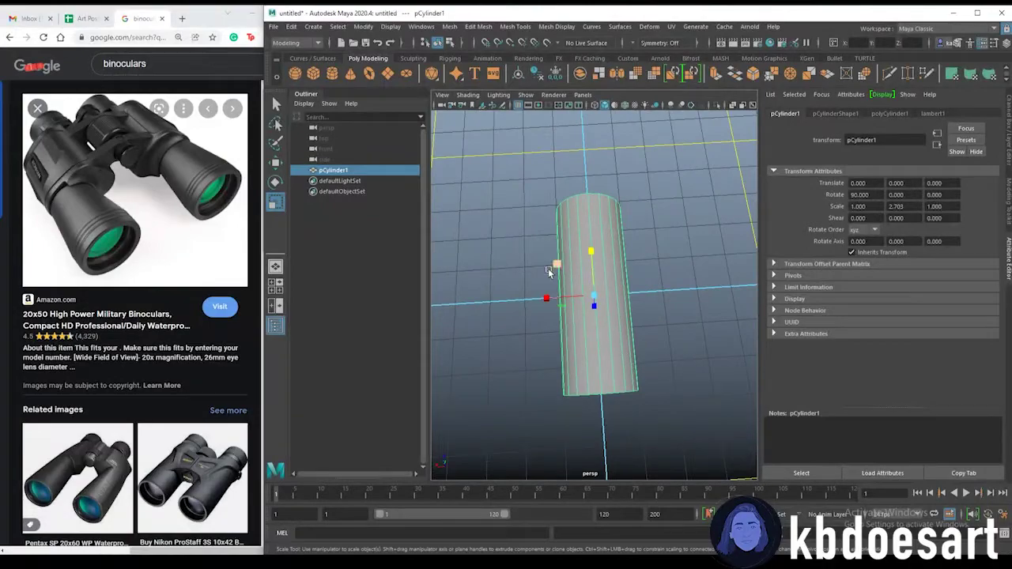
pyautogui.moveTo(593, 289); pyautogui.dragTo(585, 263, button='right')
pyautogui.moveTo(623, 285)
pyautogui.keyDown('alt'); pyautogui.mouseDown()
pyautogui.moveTo(618, 298)
pyautogui.moveTo(622, 284)
pyautogui.mouseUp(); pyautogui.keyUp('alt')
pyautogui.scroll(-2, 622, 284)
pyautogui.doubleClick(603, 240)
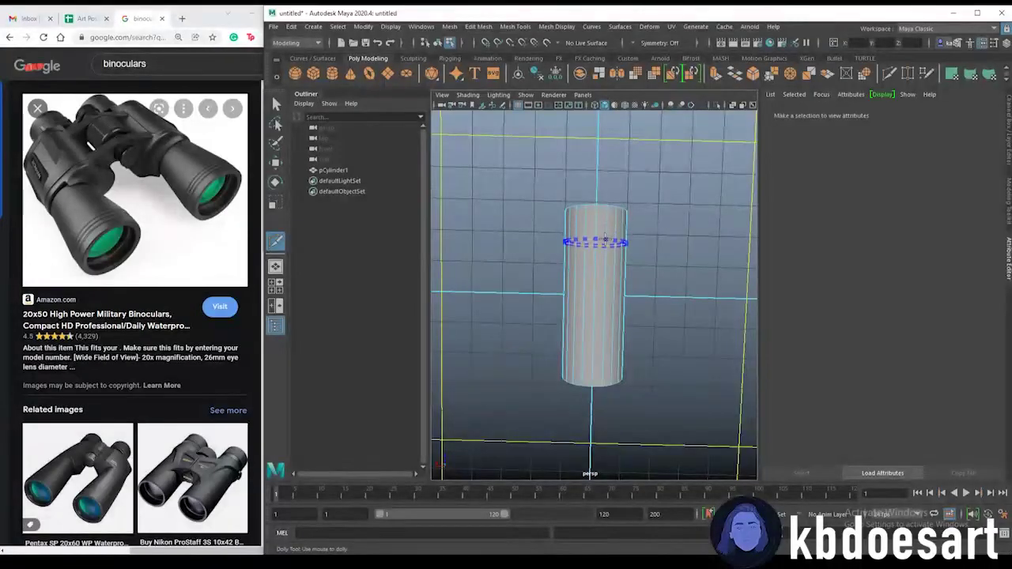
pyautogui.moveTo(605, 239); pyautogui.dragTo(609, 271)
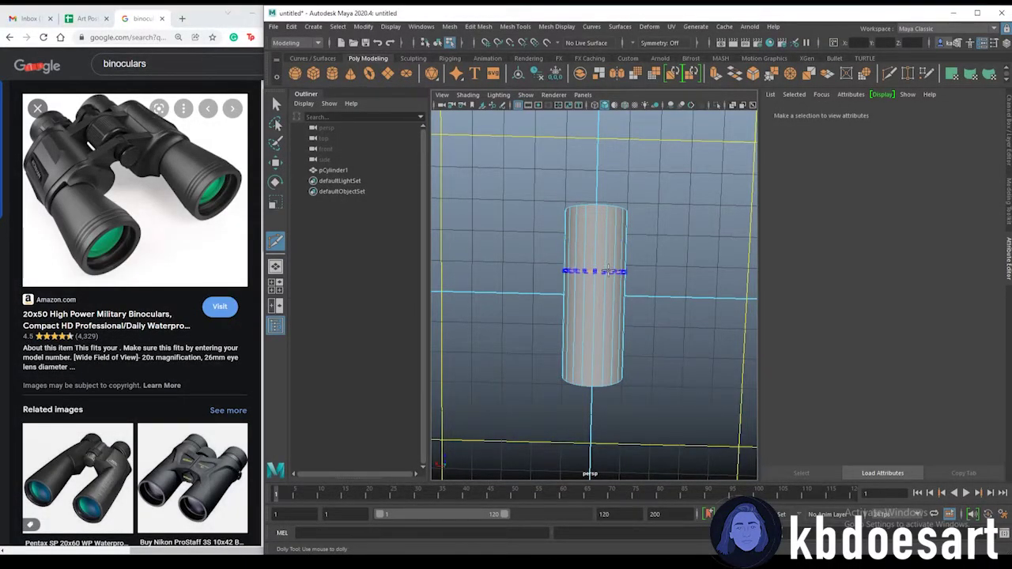
pyautogui.click(666, 342)
pyautogui.press('q')
# Select all faces on one half of the cylinder, including its cap, and extrude them with a thickness of 0.47.
pyautogui.keyDown('alt'); pyautogui.moveTo(618, 370); pyautogui.dragTo(630, 349); pyautogui.keyUp('alt')
pyautogui.moveTo(658, 419); pyautogui.dragTo(511, 318)
pyautogui.moveTo(596, 288); pyautogui.dragTo(623, 328, button='right')
pyautogui.moveTo(704, 432); pyautogui.dragTo(511, 382)
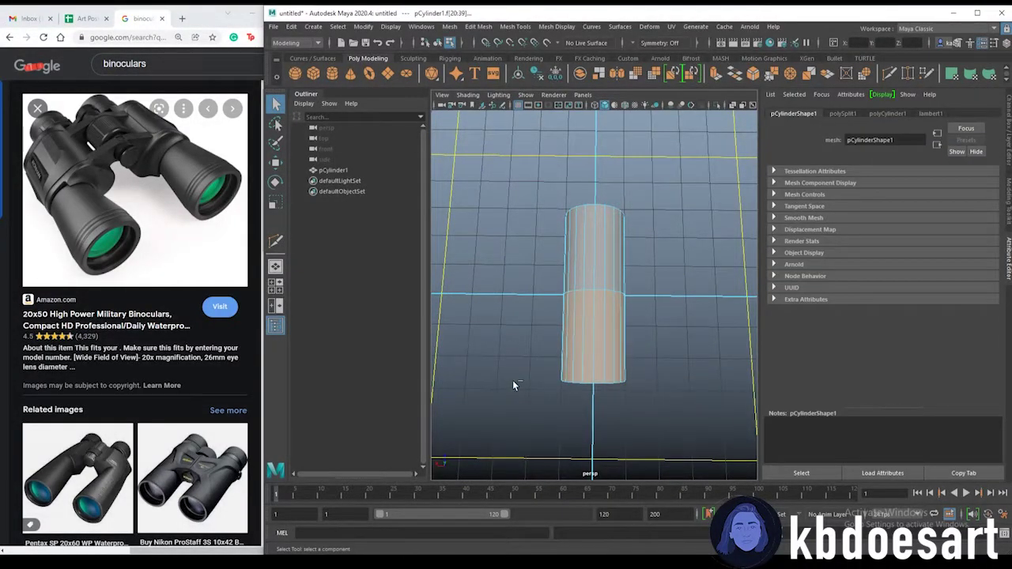
pyautogui.hotkey('ctrl', 'e')
pyautogui.moveTo(668, 312); pyautogui.dragTo(691, 312)
pyautogui.keyDown('alt'); pyautogui.moveTo(661, 413); pyautogui.dragTo(530, 350); pyautogui.keyUp('alt')
pyautogui.scroll(4, 530, 349)
pyautogui.moveTo(668, 312); pyautogui.dragTo(673, 312)
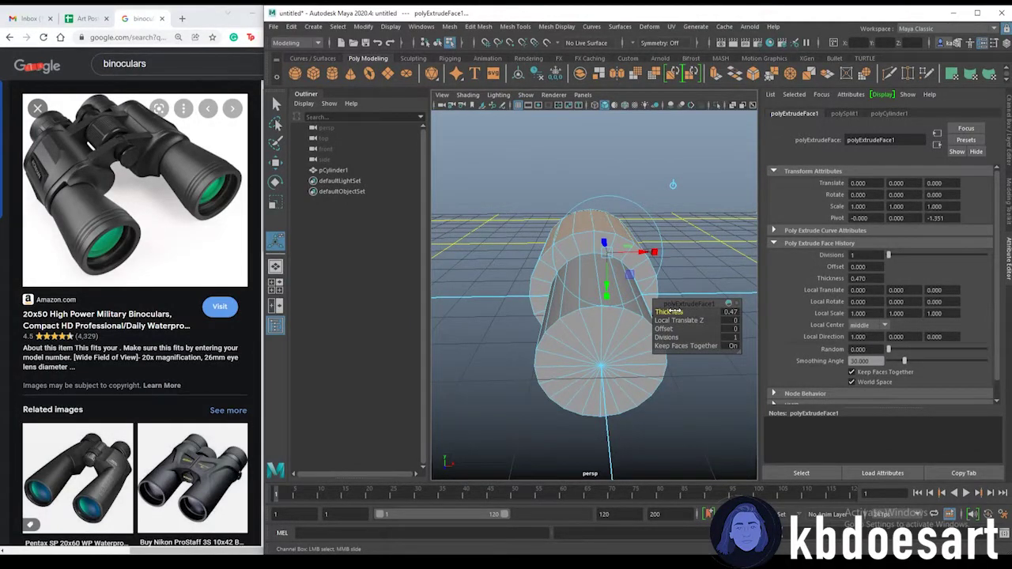
# Move the thickened half of the barrel sideways by about 0.315 along X.
pyautogui.keyDown('alt'); pyautogui.moveTo(646, 386); pyautogui.dragTo(652, 390); pyautogui.keyUp('alt')
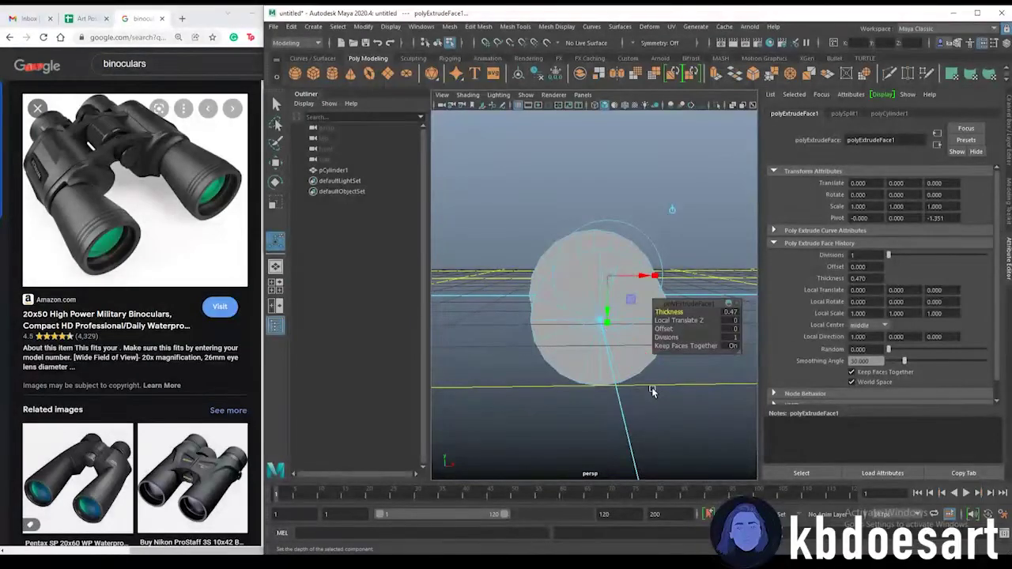
pyautogui.press('w')
pyautogui.moveTo(624, 287); pyautogui.dragTo(645, 326)
pyautogui.moveTo(657, 276); pyautogui.dragTo(646, 276)
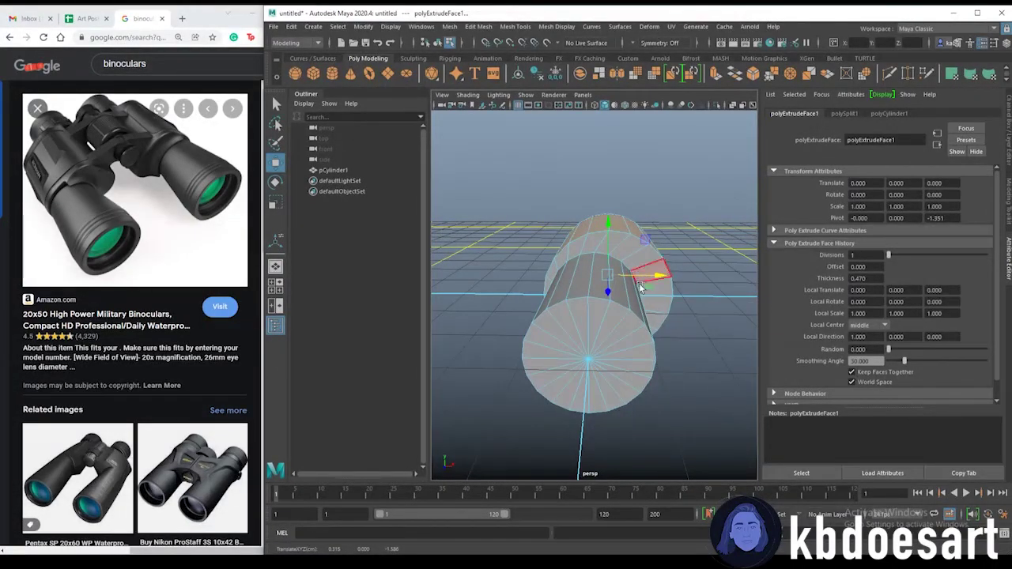
pyautogui.moveTo(634, 383)
pyautogui.keyDown('alt'); pyautogui.mouseDown()
pyautogui.moveTo(637, 366)
pyautogui.moveTo(637, 380)
pyautogui.mouseUp(); pyautogui.keyUp('alt')
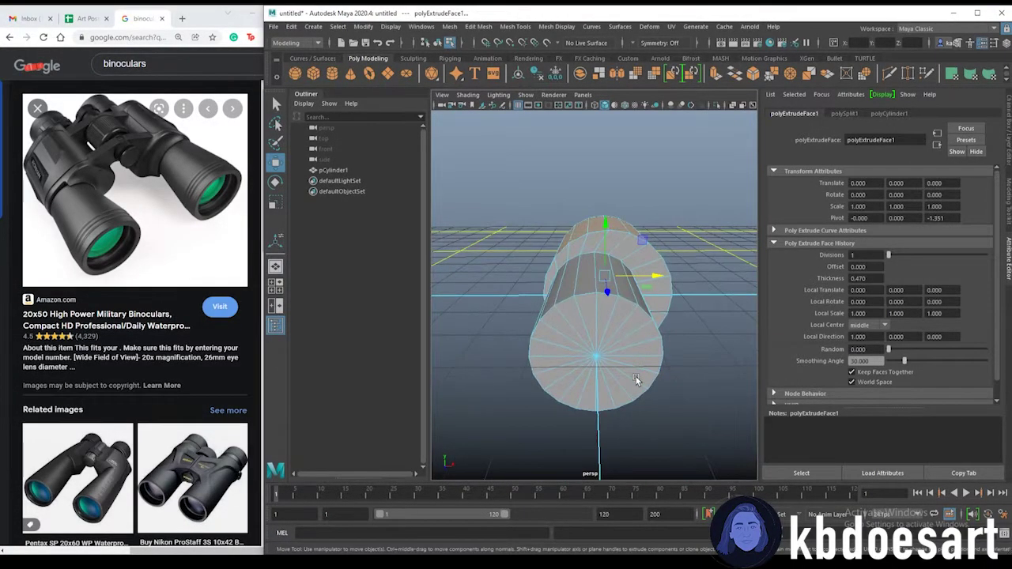
# Extrude the thickened half's faces again with an offset of 0.2.
pyautogui.keyDown('alt'); pyautogui.moveTo(597, 242); pyautogui.dragTo(598, 254); pyautogui.keyUp('alt')
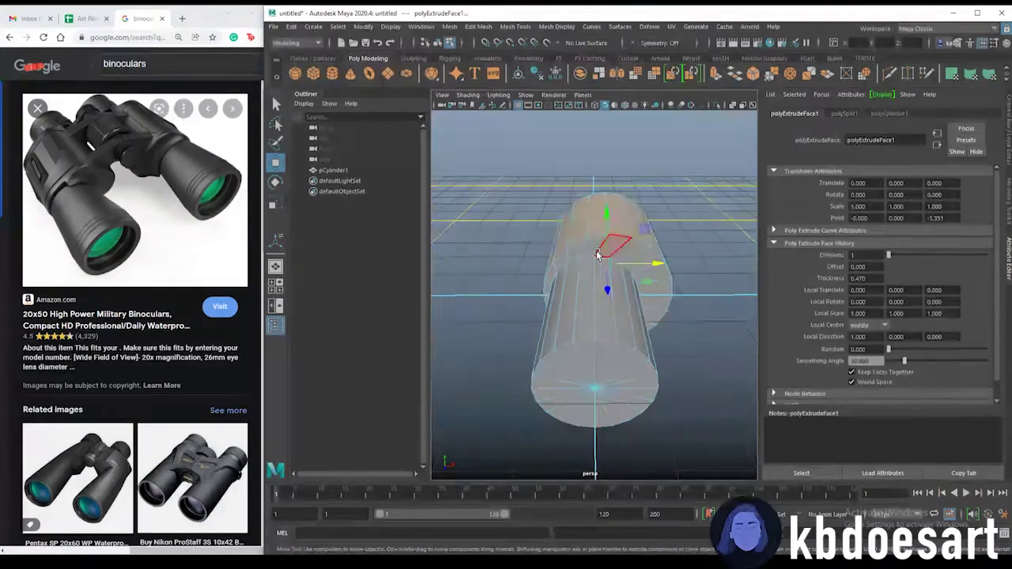
pyautogui.hotkey('ctrl', 'e')
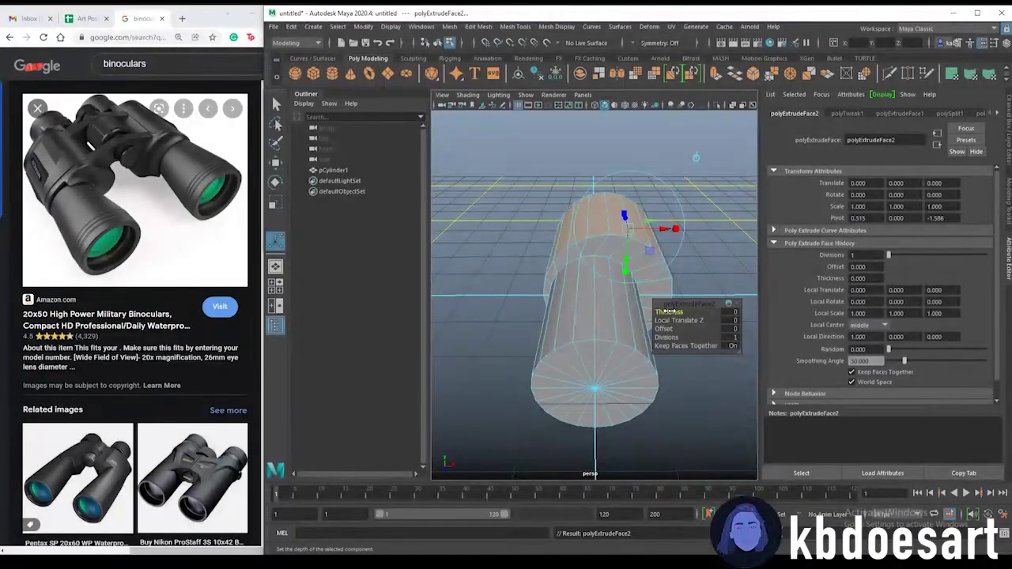
pyautogui.moveTo(665, 328); pyautogui.dragTo(678, 328)
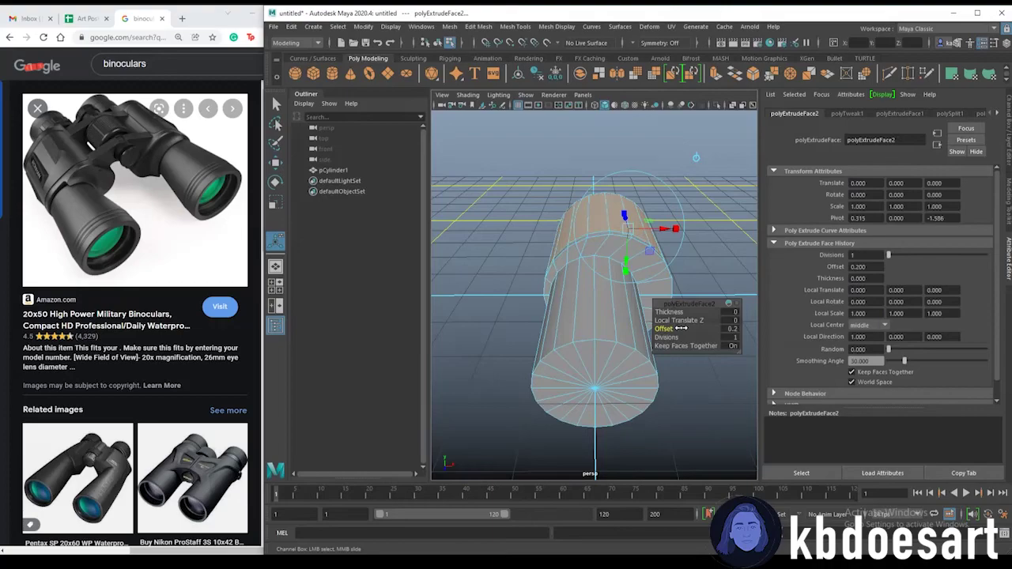
# Add another extrusion to the same faces and give it a small outward thickness to form a raised step.
pyautogui.keyDown('alt'); pyautogui.moveTo(678, 320); pyautogui.dragTo(483, 279); pyautogui.keyUp('alt')
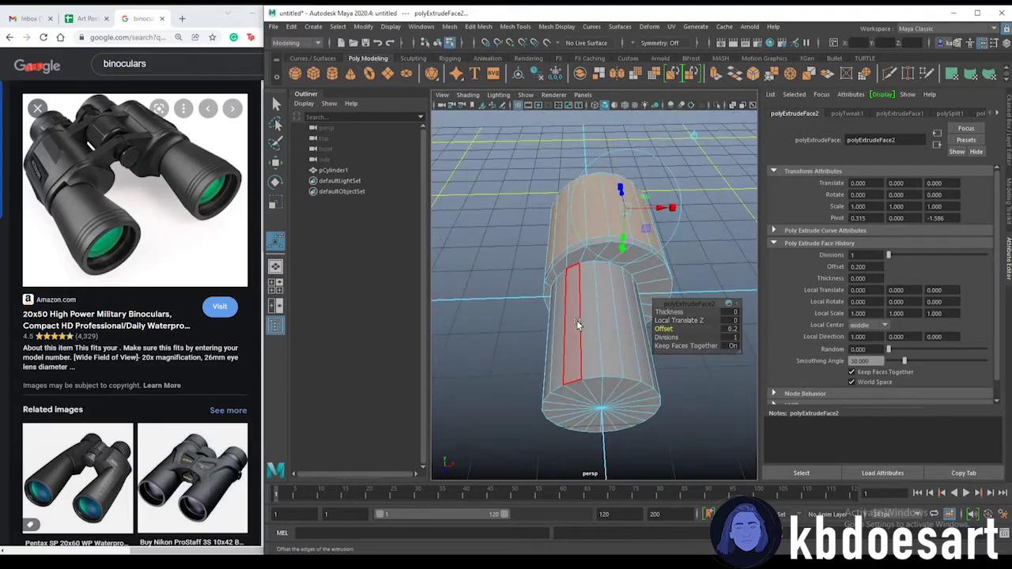
pyautogui.keyDown('alt'); pyautogui.moveTo(576, 320); pyautogui.dragTo(573, 308); pyautogui.keyUp('alt')
pyautogui.moveTo(669, 312); pyautogui.dragTo(679, 311)
pyautogui.hotkey('ctrl', 'z')
pyautogui.hotkey('ctrl', 'e')
pyautogui.moveTo(680, 313); pyautogui.dragTo(676, 310, button='middle')
pyautogui.moveTo(678, 309)
pyautogui.mouseDown()
pyautogui.moveTo(640, 328)
pyautogui.moveTo(671, 301)
pyautogui.moveTo(600, 319)
pyautogui.moveTo(850, 292)
pyautogui.mouseUp()
# Select the end-cap faces of the thick section and extrude them with an offset of 0.07.
pyautogui.click(572, 202)
pyautogui.moveTo(572, 202)
pyautogui.mouseDown()
pyautogui.moveTo(576, 353)
pyautogui.moveTo(522, 237)
pyautogui.mouseUp()
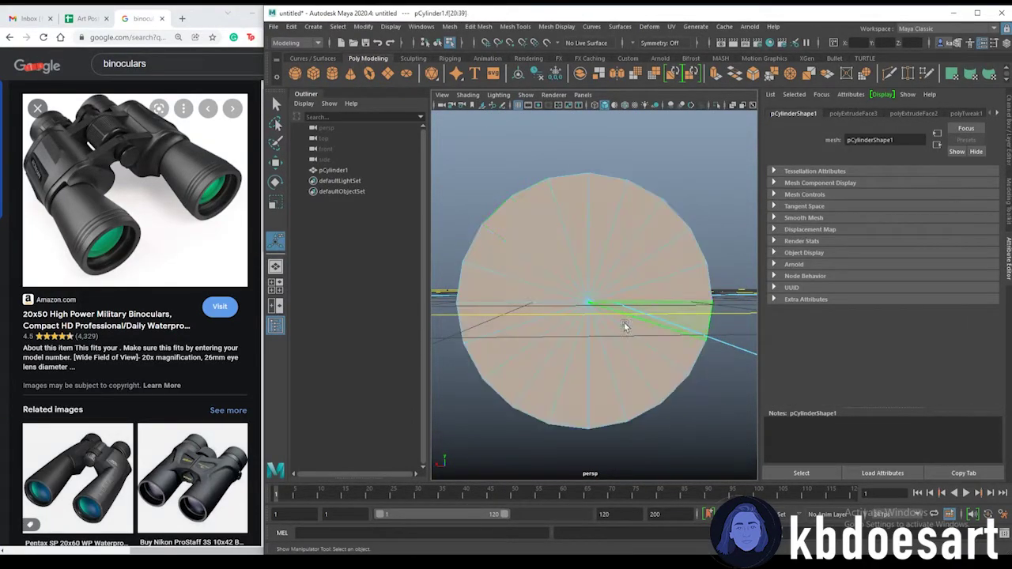
pyautogui.hotkey('ctrl', 'e')
pyautogui.keyDown('alt'); pyautogui.moveTo(688, 345); pyautogui.dragTo(670, 311); pyautogui.keyUp('alt')
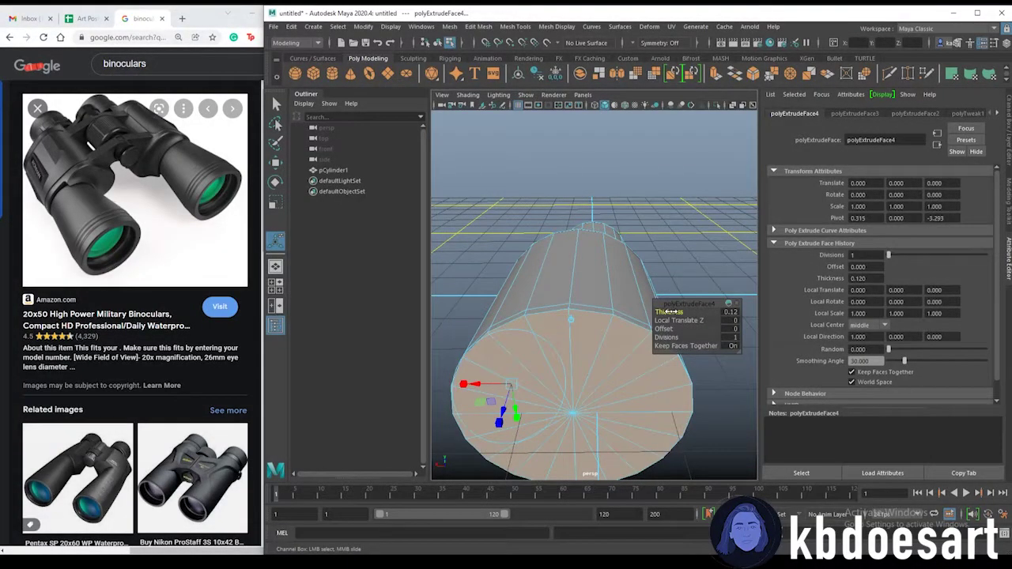
pyautogui.hotkey('ctrl', 'z')
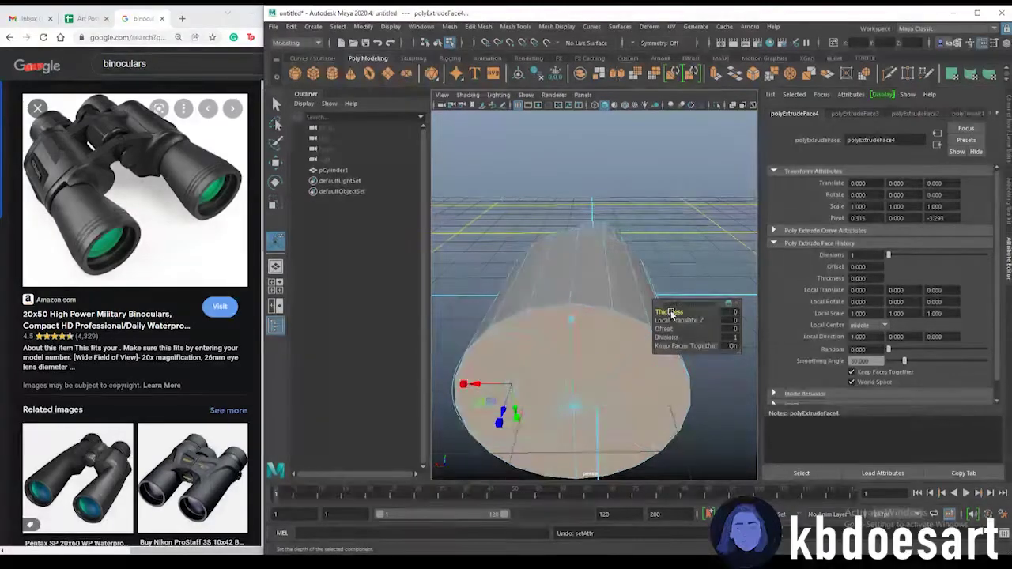
pyautogui.moveTo(664, 328); pyautogui.dragTo(669, 327)
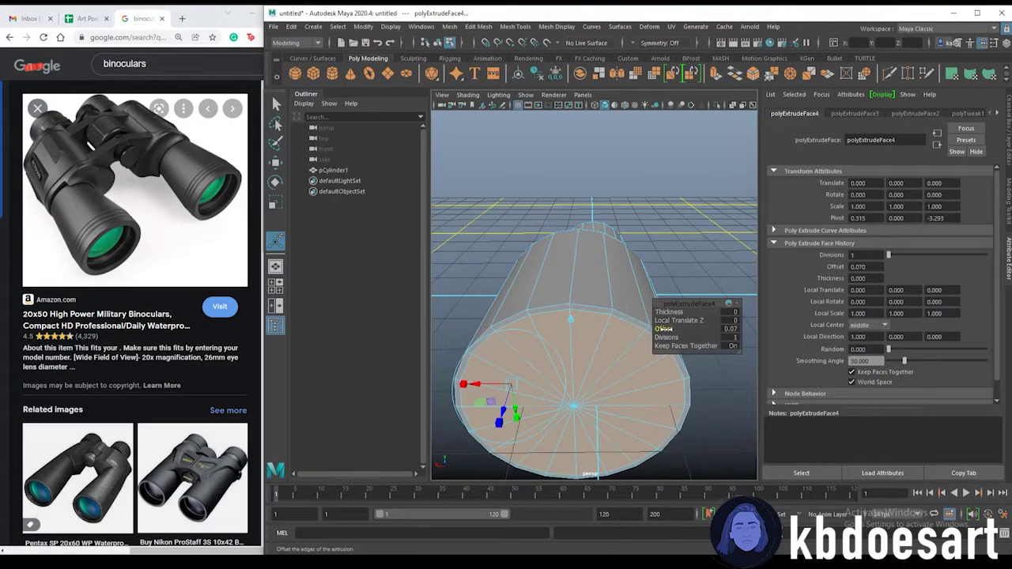
# Extrude the inset end-cap faces outward with a thickness of 0.18.
pyautogui.hotkey('ctrl', 'e')
pyautogui.moveTo(666, 313); pyautogui.dragTo(672, 313)
pyautogui.keyDown('alt'); pyautogui.moveTo(660, 384); pyautogui.dragTo(673, 346); pyautogui.keyUp('alt')
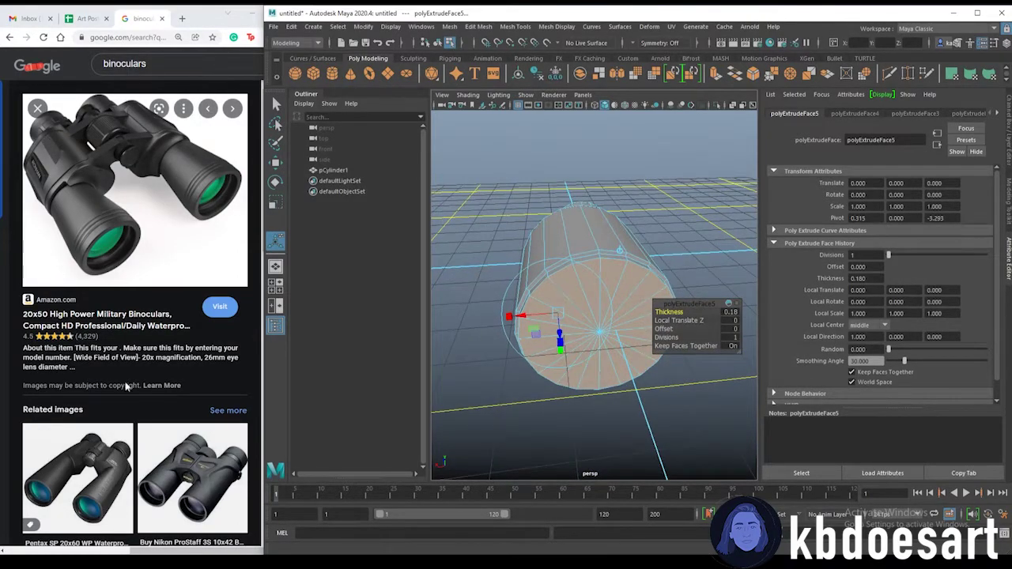
# Check the binocular reference photos, then inset the end-cap faces with a wider offset extrusion for the eyepiece.
pyautogui.scroll(-5, 117, 391)
pyautogui.scroll(-5, 117, 392)
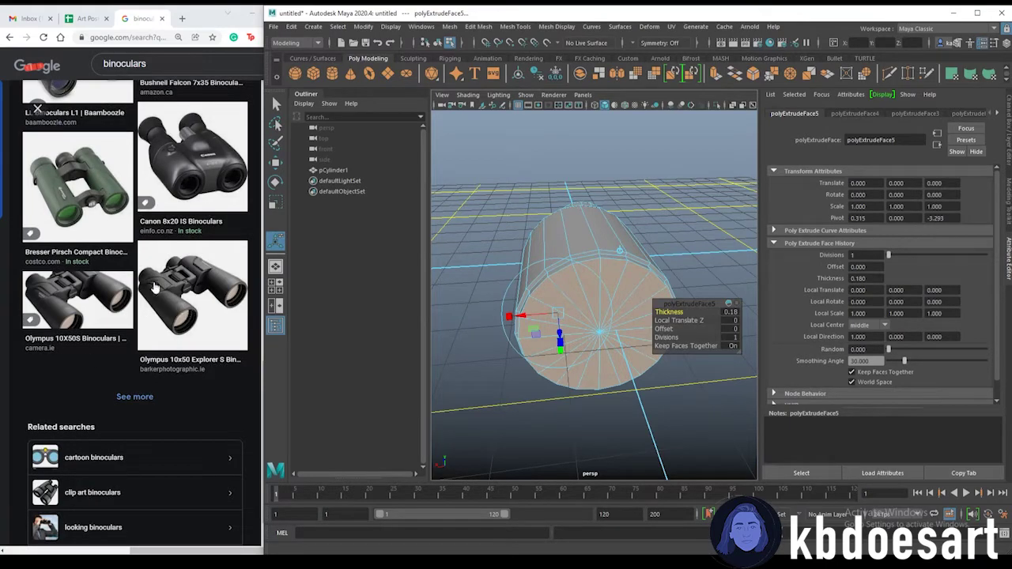
pyautogui.scroll(10, 154, 285)
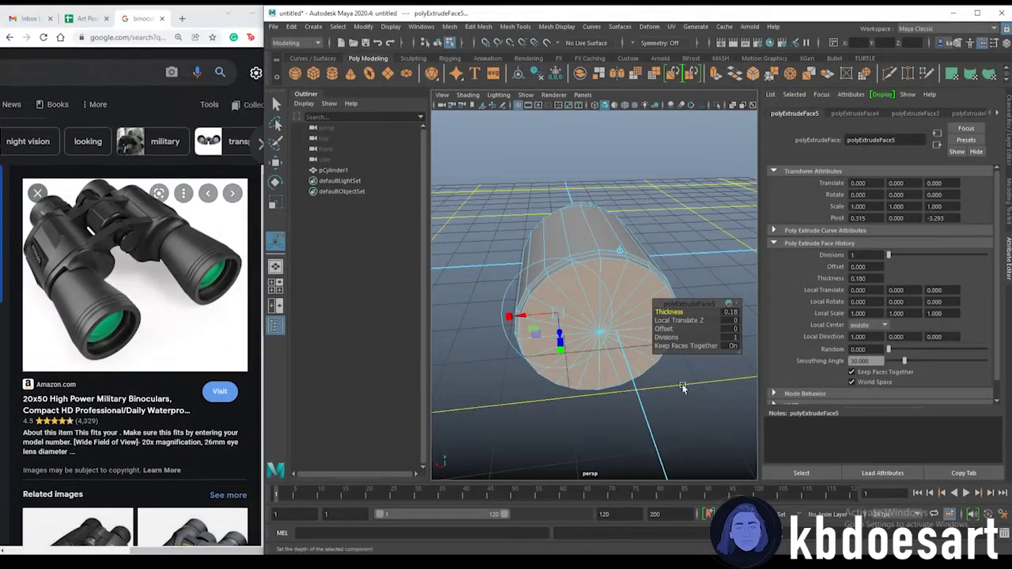
pyautogui.hotkey('ctrl', 'e')
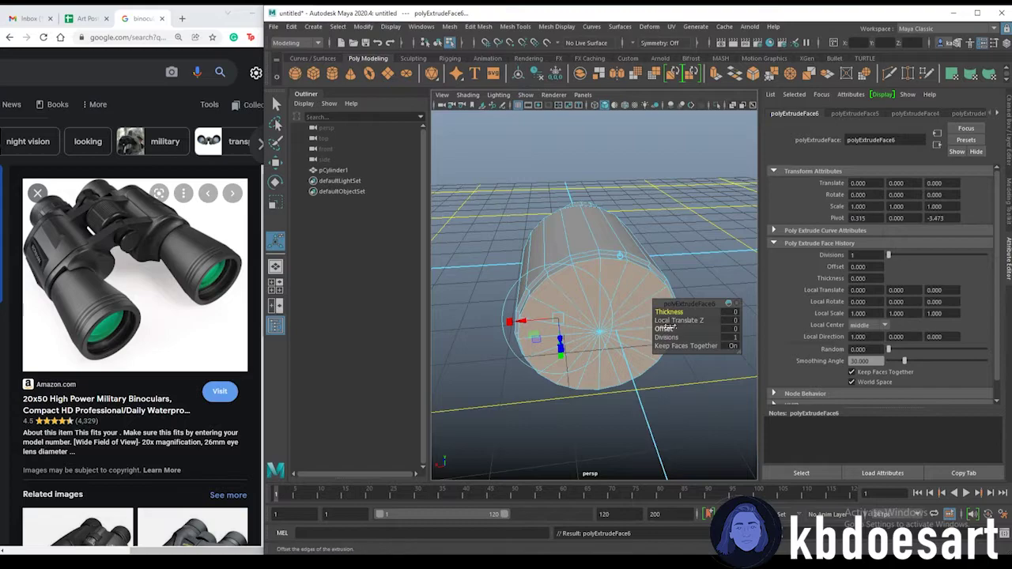
pyautogui.moveTo(668, 328); pyautogui.dragTo(688, 328)
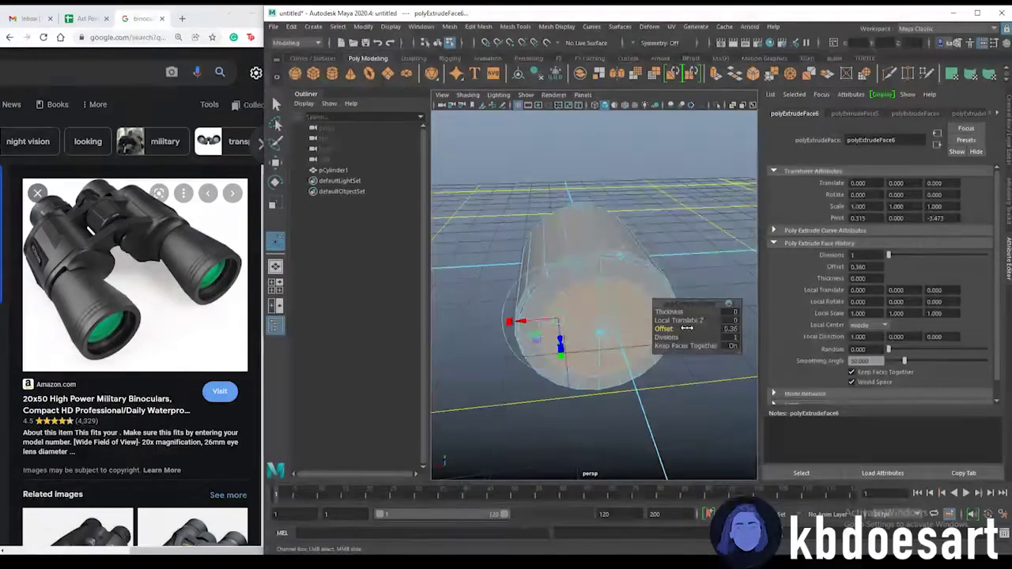
pyautogui.moveTo(642, 408)
pyautogui.keyDown('alt'); pyautogui.mouseDown()
pyautogui.moveTo(694, 407)
pyautogui.moveTo(646, 409)
pyautogui.mouseUp(); pyautogui.keyUp('alt')
pyautogui.moveTo(656, 328); pyautogui.dragTo(706, 309)
# Extrude the inset eyepiece faces outward with a thickness of 0.86.
pyautogui.hotkey('ctrl', 'e')
pyautogui.keyDown('alt'); pyautogui.moveTo(670, 398); pyautogui.dragTo(586, 380); pyautogui.keyUp('alt')
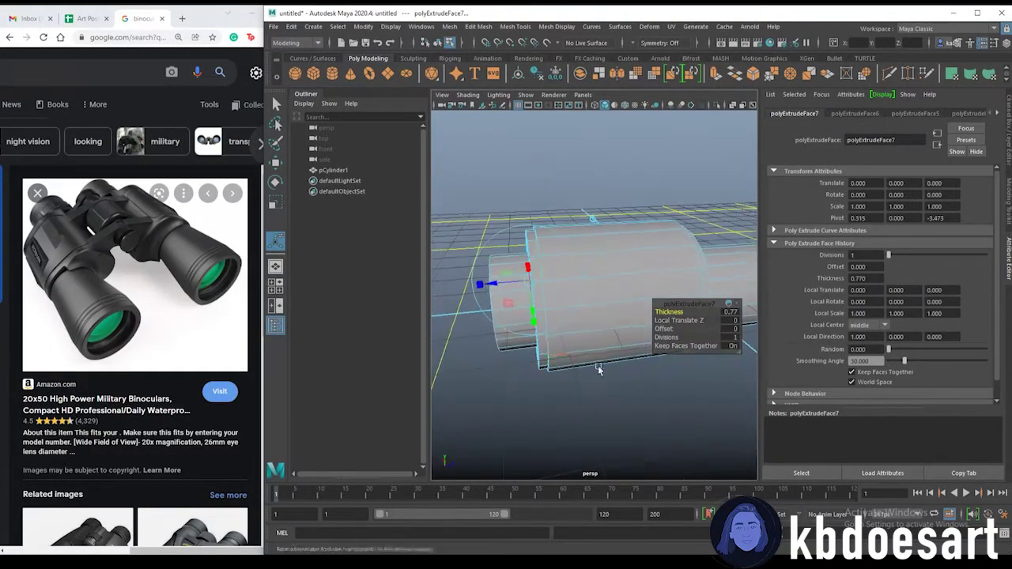
pyautogui.moveTo(667, 310); pyautogui.dragTo(672, 310)
# Select the vertices at the open end of the narrow barrel and scale them up about 1.375 times to flare it.
pyautogui.scroll(-6, 633, 397)
pyautogui.keyDown('alt'); pyautogui.moveTo(632, 397); pyautogui.dragTo(583, 380); pyautogui.keyUp('alt')
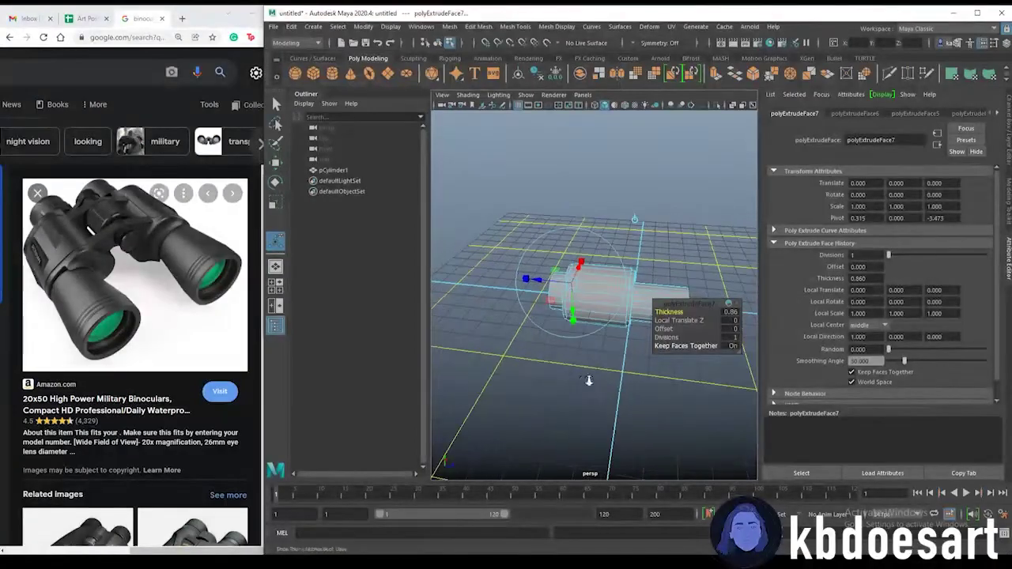
pyautogui.scroll(5, 584, 380)
pyautogui.keyDown('alt'); pyautogui.moveTo(583, 380); pyautogui.dragTo(564, 374, button='middle'); pyautogui.keyUp('alt')
pyautogui.keyDown('alt'); pyautogui.moveTo(564, 374); pyautogui.dragTo(607, 384); pyautogui.keyUp('alt')
pyautogui.keyDown('alt'); pyautogui.moveTo(607, 384); pyautogui.dragTo(547, 380, button='middle'); pyautogui.keyUp('alt')
pyautogui.moveTo(565, 326); pyautogui.dragTo(532, 289, button='right')
pyautogui.keyDown('alt'); pyautogui.moveTo(637, 395); pyautogui.dragTo(664, 402); pyautogui.keyUp('alt')
pyautogui.moveTo(666, 404); pyautogui.dragTo(572, 274)
pyautogui.press('r')
pyautogui.keyDown('alt'); pyautogui.moveTo(624, 364); pyautogui.dragTo(592, 306); pyautogui.keyUp('alt')
pyautogui.press('r')
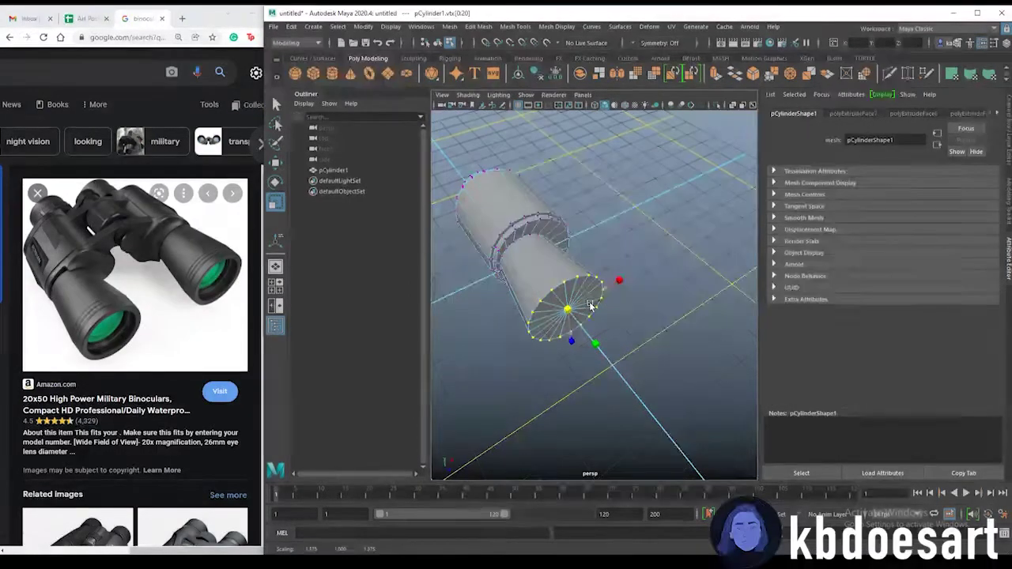
# Move the flared end's vertices outward along the barrel axis to lengthen the cone.
pyautogui.press('w')
pyautogui.keyDown('alt'); pyautogui.moveTo(615, 344); pyautogui.dragTo(512, 341); pyautogui.keyUp('alt')
pyautogui.keyDown('alt'); pyautogui.moveTo(512, 341); pyautogui.dragTo(612, 310, button='right'); pyautogui.keyUp('alt')
pyautogui.keyDown('alt'); pyautogui.moveTo(559, 247); pyautogui.dragTo(653, 302); pyautogui.keyUp('alt')
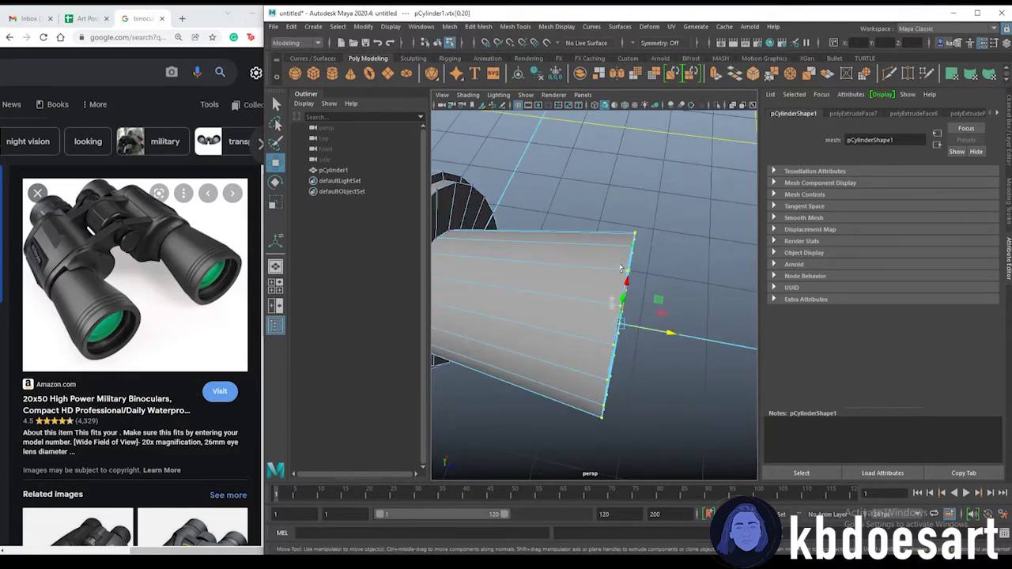
pyautogui.keyDown('alt'); pyautogui.moveTo(620, 269); pyautogui.dragTo(646, 282); pyautogui.keyUp('alt')
pyautogui.keyDown('alt'); pyautogui.moveTo(660, 324); pyautogui.dragTo(604, 352, button='right'); pyautogui.keyUp('alt')
pyautogui.moveTo(635, 318); pyautogui.dragTo(653, 318)
# Insert three edge loops around the cone near its flared end with the Multi-Cut tool.
pyautogui.keyDown('shift'); pyautogui.moveTo(602, 283); pyautogui.dragTo(520, 282, button='right'); pyautogui.keyUp('shift')
pyautogui.keyDown('alt'); pyautogui.moveTo(607, 311); pyautogui.dragTo(637, 312, button='right'); pyautogui.keyUp('alt')
pyautogui.keyDown('alt'); pyautogui.moveTo(610, 313); pyautogui.dragTo(637, 291); pyautogui.keyUp('alt')
pyautogui.doubleClick(656, 279)
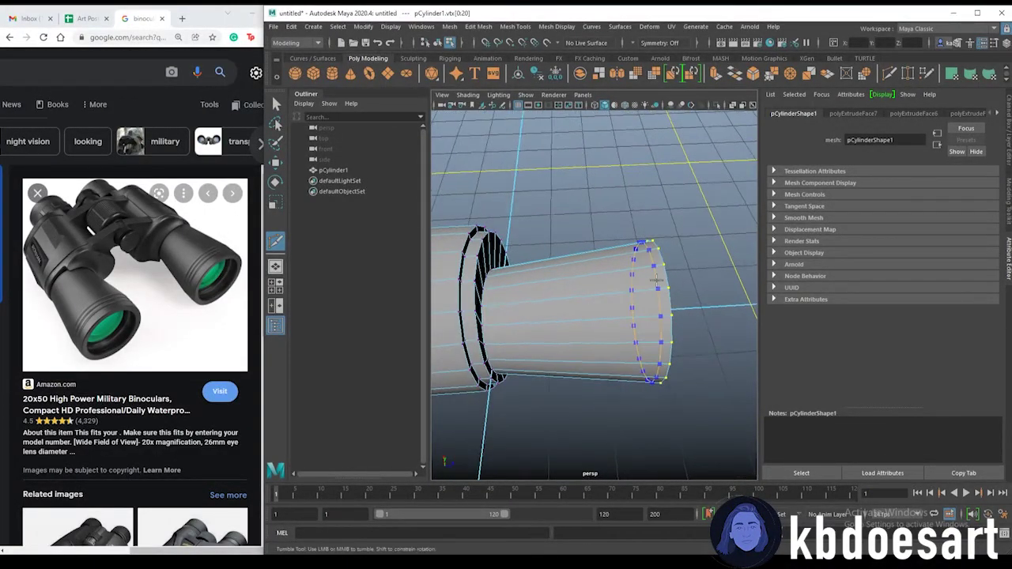
pyautogui.keyDown('alt'); pyautogui.moveTo(648, 292); pyautogui.dragTo(670, 290, button='right'); pyautogui.keyUp('alt')
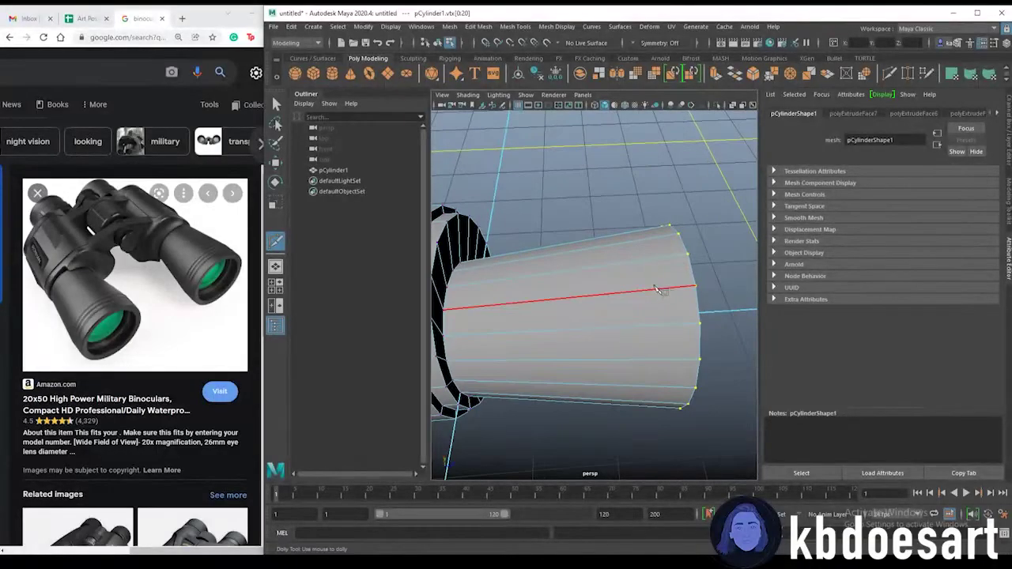
pyautogui.keyDown('alt'); pyautogui.moveTo(669, 290); pyautogui.dragTo(640, 285, button='middle'); pyautogui.keyUp('alt')
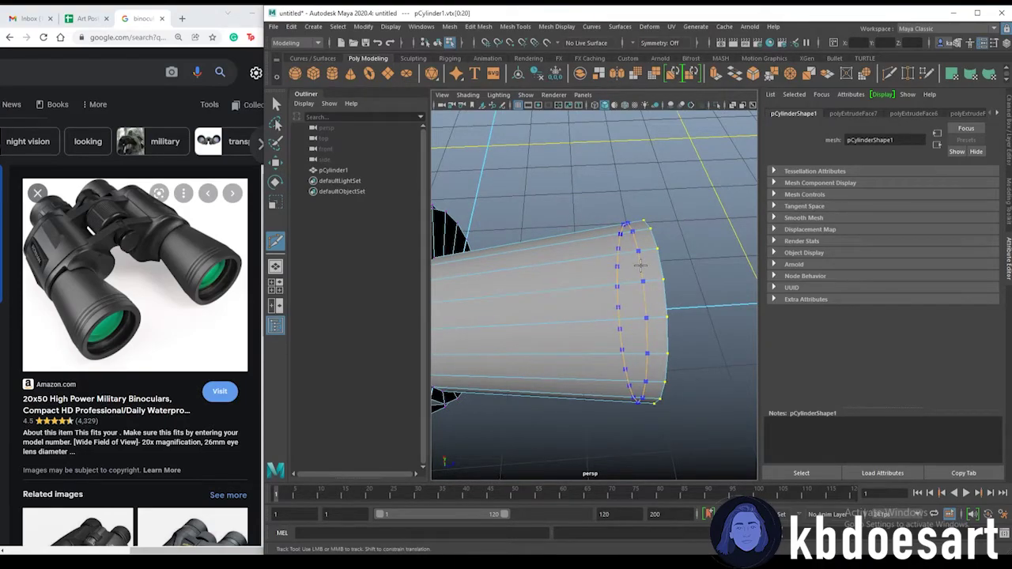
pyautogui.keyDown('ctrl'); pyautogui.click(641, 266); pyautogui.keyUp('ctrl')
pyautogui.moveTo(631, 284); pyautogui.dragTo(622, 284)
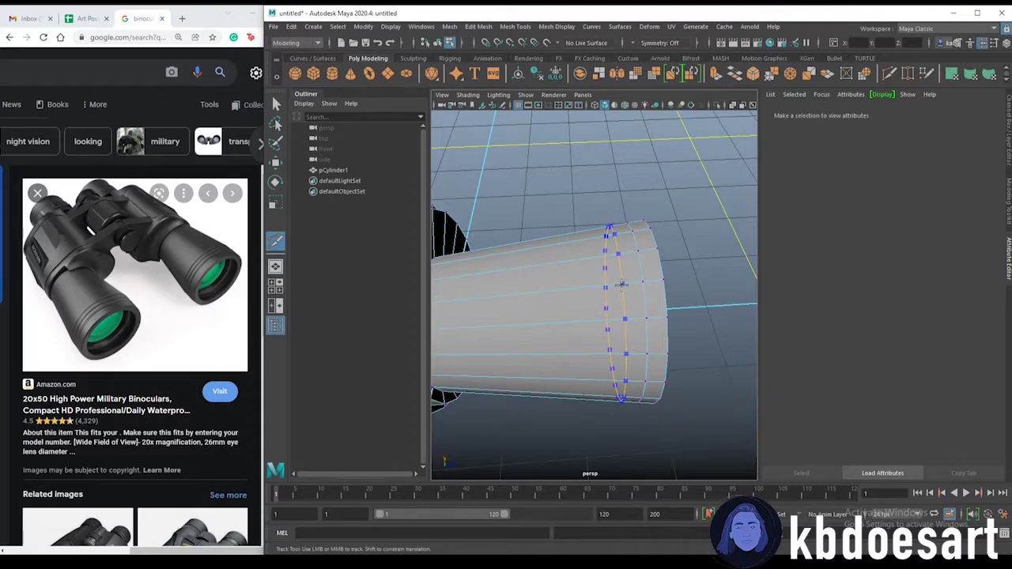
pyautogui.moveTo(593, 284); pyautogui.dragTo(601, 288)
# Select the new edge loops near the flared end and bevel them with a fraction of 0.33 and 2 segments.
pyautogui.moveTo(615, 273); pyautogui.dragTo(616, 301, button='right')
pyautogui.press('q')
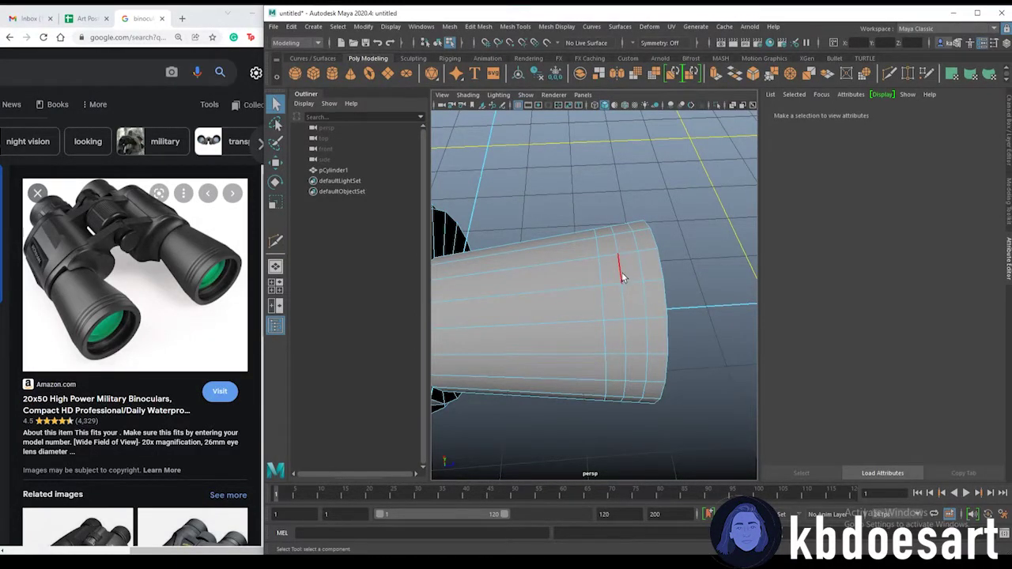
pyautogui.doubleClick(620, 270)
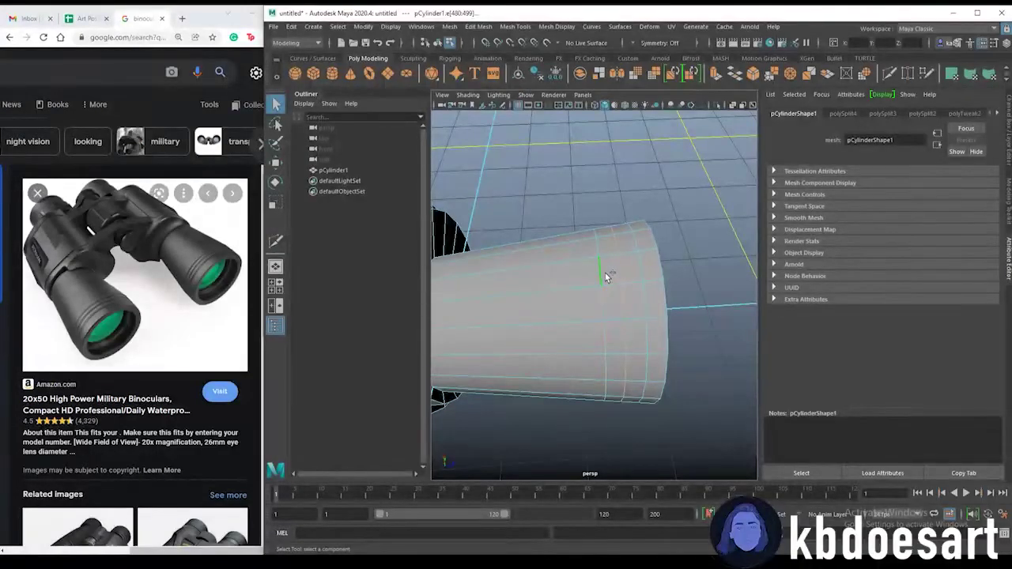
pyautogui.keyDown('alt'); pyautogui.moveTo(648, 415); pyautogui.dragTo(639, 417); pyautogui.keyUp('alt')
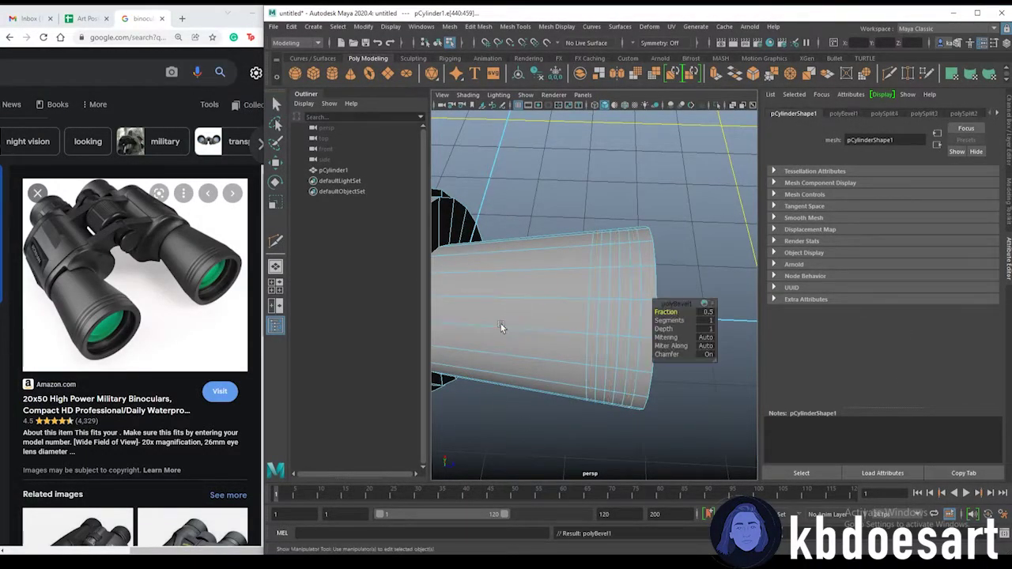
pyautogui.hotkey('ctrl', 'b')
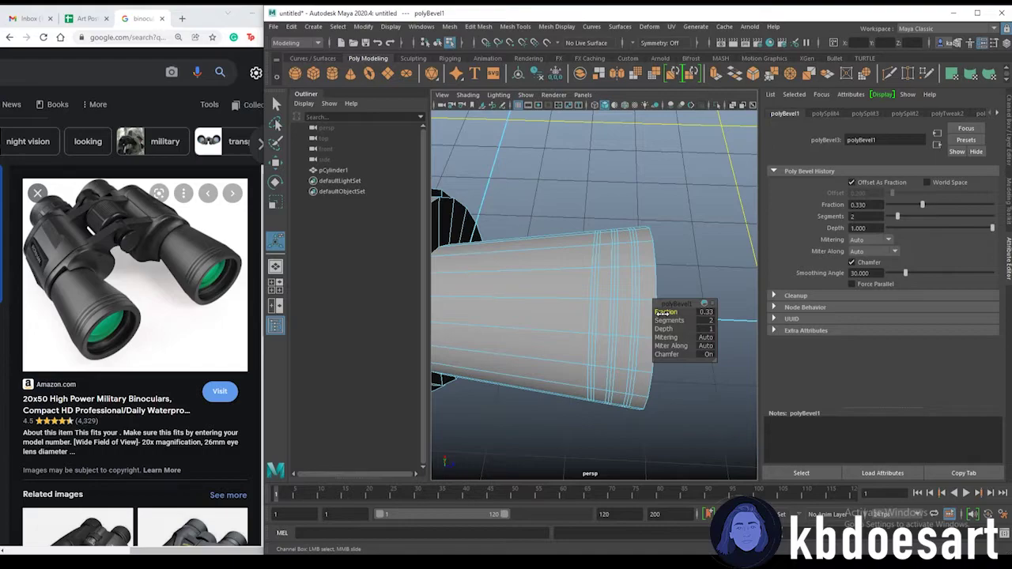
# Select the middle loops of the beveled bands, scale them inward to form grooves, and check the result in smooth preview.
pyautogui.scroll(3, 633, 257)
pyautogui.keyDown('alt'); pyautogui.moveTo(634, 258); pyautogui.dragTo(621, 259); pyautogui.keyUp('alt')
pyautogui.rightClick(590, 238)
pyautogui.moveTo(593, 245); pyautogui.dragTo(590, 210, button='right')
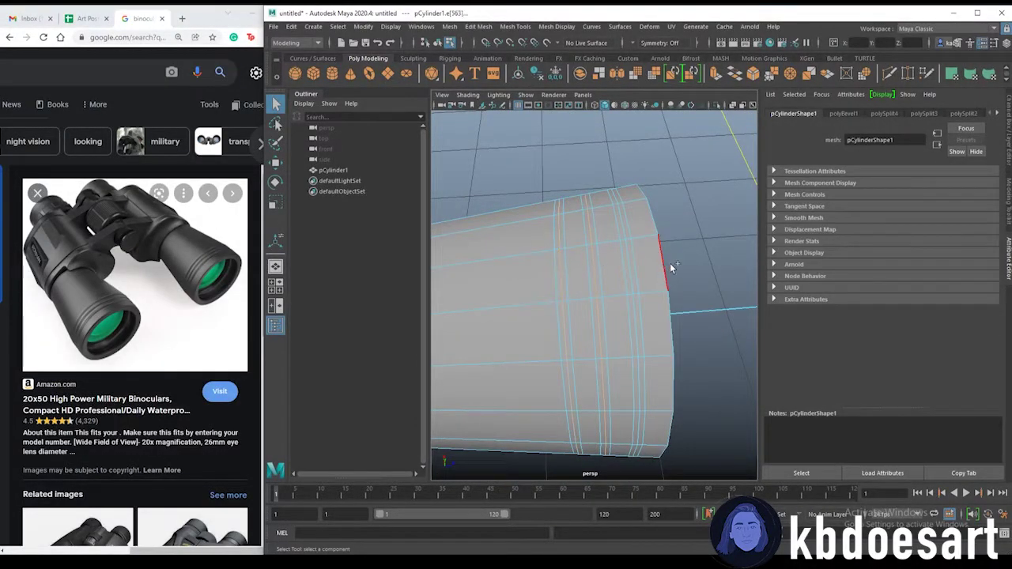
pyautogui.press('r')
pyautogui.moveTo(597, 322); pyautogui.dragTo(501, 336)
pyautogui.press('3')
pyautogui.keyDown('alt'); pyautogui.moveTo(571, 317); pyautogui.dragTo(727, 318); pyautogui.keyUp('alt')
pyautogui.keyDown('alt'); pyautogui.moveTo(701, 374); pyautogui.dragTo(616, 351, button='right'); pyautogui.keyUp('alt')
pyautogui.moveTo(616, 351)
pyautogui.keyDown('alt'); pyautogui.mouseDown()
pyautogui.moveTo(520, 330)
pyautogui.moveTo(622, 332)
pyautogui.mouseUp(); pyautogui.keyUp('alt')
pyautogui.press('1')
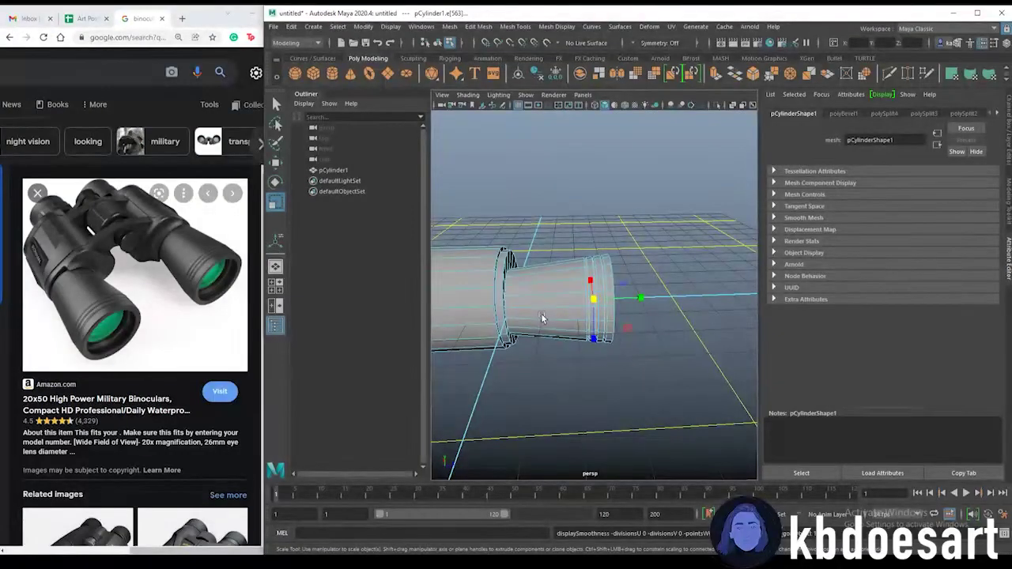
# Select all end-cap faces of the flared end and inset them with an extrusion offset of 0.2.
pyautogui.keyDown('alt'); pyautogui.moveTo(600, 330); pyautogui.dragTo(662, 350, button='middle'); pyautogui.keyUp('alt')
pyautogui.keyDown('alt'); pyautogui.moveTo(662, 350); pyautogui.dragTo(628, 355, button='right'); pyautogui.keyUp('alt')
pyautogui.keyDown('alt'); pyautogui.moveTo(628, 354); pyautogui.dragTo(579, 370); pyautogui.keyUp('alt')
pyautogui.click(597, 255)
pyautogui.keyDown('alt'); pyautogui.moveTo(636, 389); pyautogui.dragTo(605, 281); pyautogui.keyUp('alt')
pyautogui.press('q')
pyautogui.rightClick(605, 274)
pyautogui.click(609, 313)
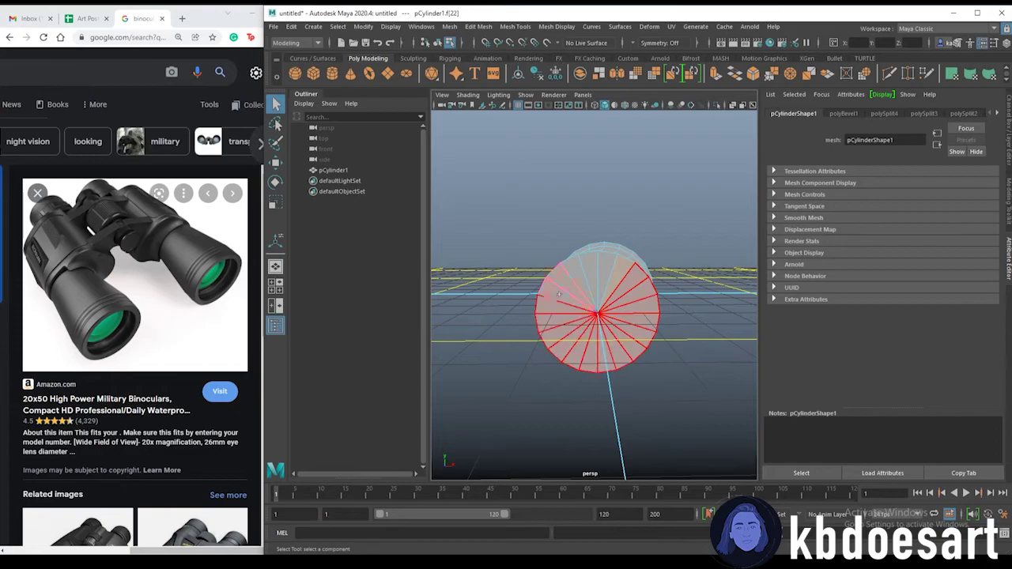
pyautogui.keyDown('shift'); pyautogui.doubleClick(618, 332); pyautogui.keyUp('shift')
pyautogui.keyDown('alt'); pyautogui.moveTo(555, 310); pyautogui.dragTo(671, 327); pyautogui.keyUp('alt')
pyautogui.hotkey('ctrl', 'e')
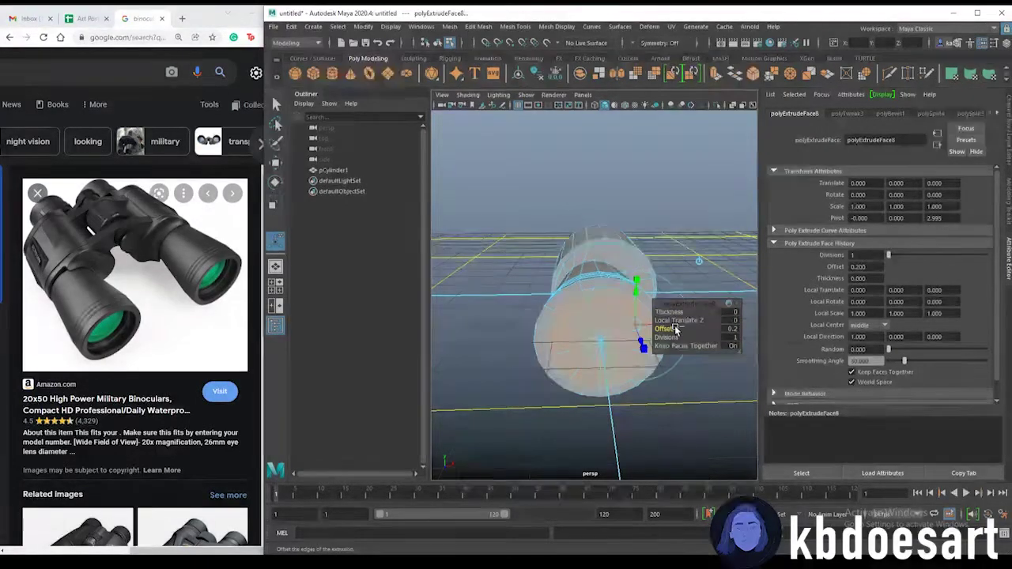
# Extrude the inset faces inward with a thickness of -0.68 to hollow out the lens recess at the flared end.
pyautogui.hotkey('ctrl', 'e')
pyautogui.moveTo(668, 312); pyautogui.dragTo(587, 303)
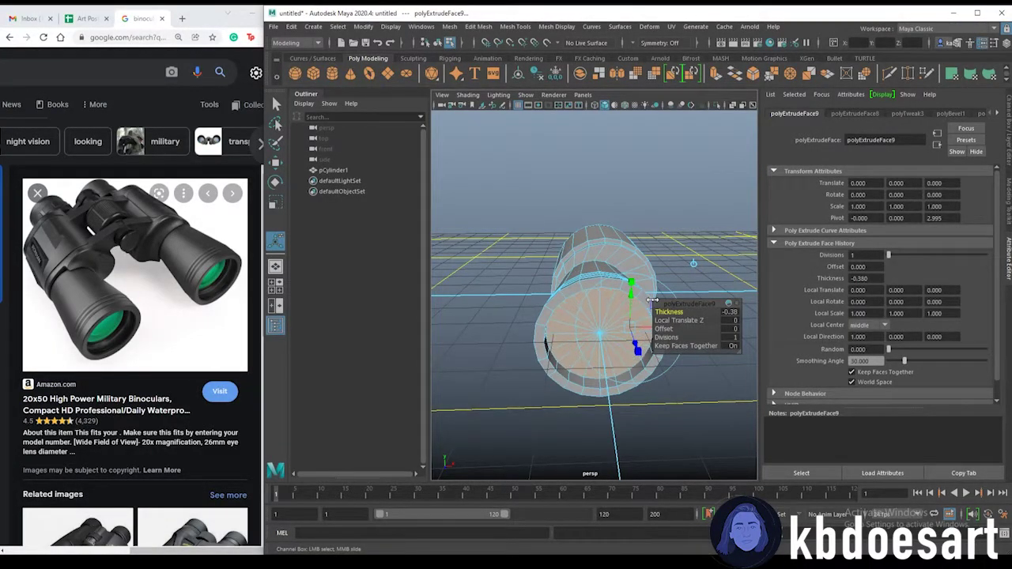
pyautogui.moveTo(631, 300); pyautogui.dragTo(638, 300)
pyautogui.keyDown('alt'); pyautogui.moveTo(635, 370); pyautogui.dragTo(716, 391); pyautogui.keyUp('alt')
pyautogui.scroll(5, 696, 382)
pyautogui.keyDown('alt'); pyautogui.moveTo(694, 381); pyautogui.dragTo(521, 375, button='middle'); pyautogui.keyUp('alt')
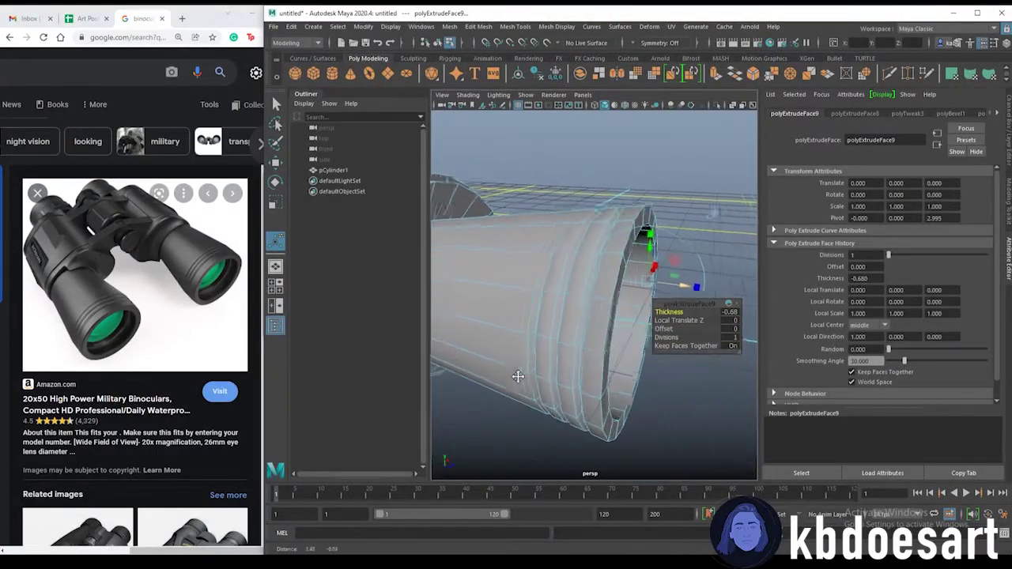
pyautogui.scroll(4, 530, 376)
pyautogui.keyDown('alt'); pyautogui.moveTo(531, 377); pyautogui.dragTo(613, 378); pyautogui.keyUp('alt')
pyautogui.moveTo(670, 328); pyautogui.dragTo(669, 327)
pyautogui.keyDown('alt'); pyautogui.moveTo(669, 389); pyautogui.dragTo(625, 379); pyautogui.keyUp('alt')
pyautogui.scroll(-3, 656, 394)
pyautogui.click(666, 265)
# Select the lengthwise edge on top of the wide barrel body and move it upward to form a ridge.
pyautogui.scroll(-3, 633, 265)
pyautogui.keyDown('alt'); pyautogui.moveTo(561, 226); pyautogui.dragTo(581, 334); pyautogui.keyUp('alt')
pyautogui.keyDown('alt'); pyautogui.moveTo(621, 272); pyautogui.dragTo(571, 263); pyautogui.keyUp('alt')
pyautogui.rightClick(570, 262)
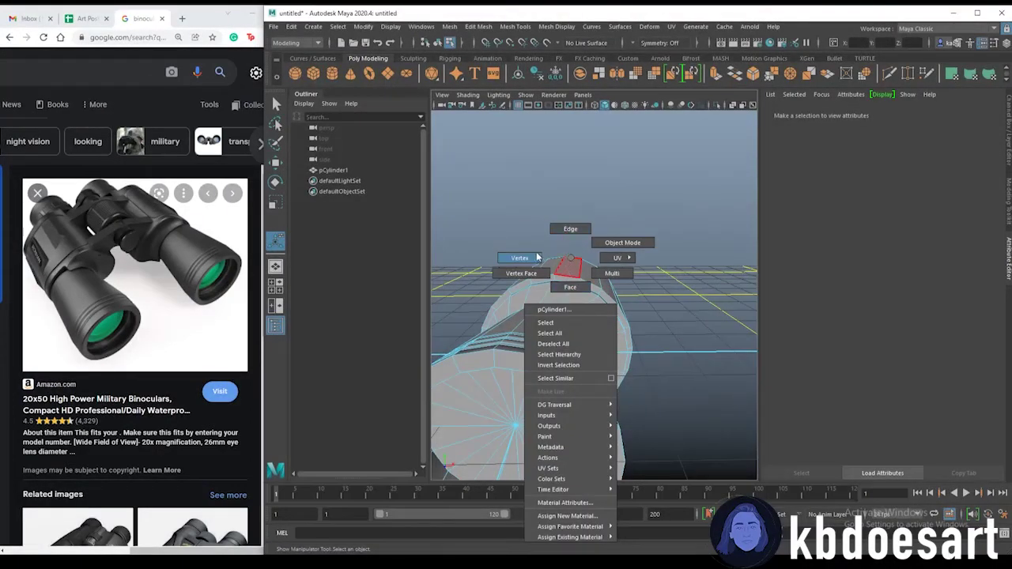
pyautogui.moveTo(540, 258); pyautogui.dragTo(570, 230, button='right')
pyautogui.keyDown('alt'); pyautogui.moveTo(561, 264); pyautogui.dragTo(571, 266); pyautogui.keyUp('alt')
pyautogui.click(565, 268)
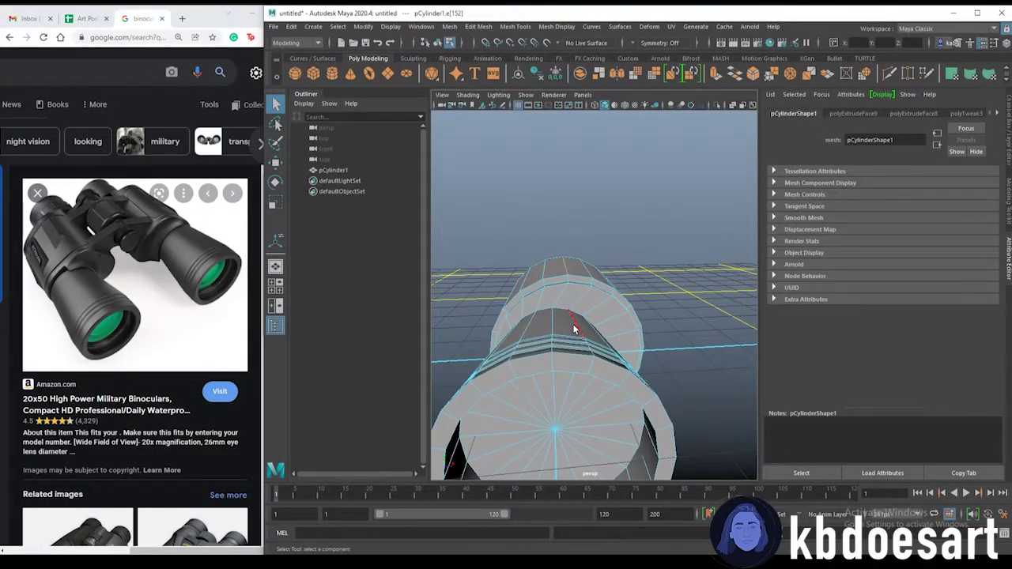
pyautogui.press('w')
pyautogui.keyDown('alt'); pyautogui.moveTo(583, 339); pyautogui.dragTo(574, 341); pyautogui.keyUp('alt')
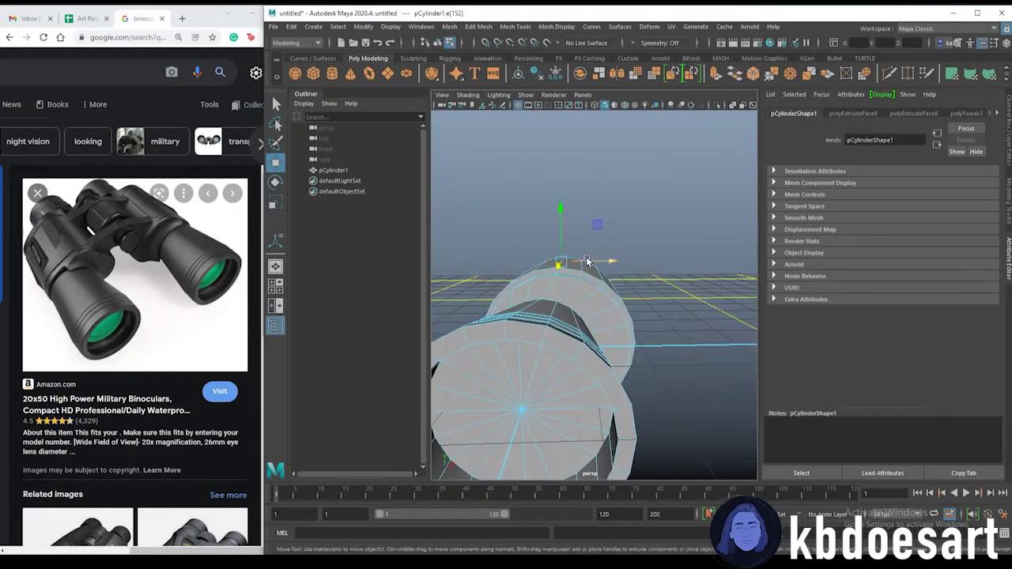
pyautogui.moveTo(600, 262); pyautogui.dragTo(585, 216)
pyautogui.keyDown('alt'); pyautogui.moveTo(603, 284); pyautogui.dragTo(606, 269); pyautogui.keyUp('alt')
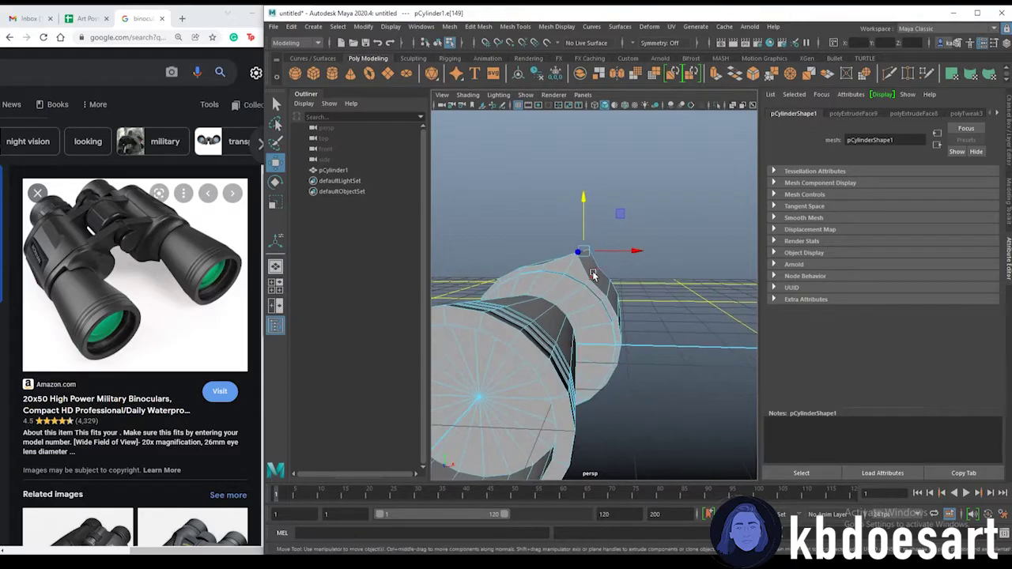
# Move the lengthwise edges beside the ridge outward to shape the body's side, checking the form in smooth preview.
pyautogui.click(609, 281)
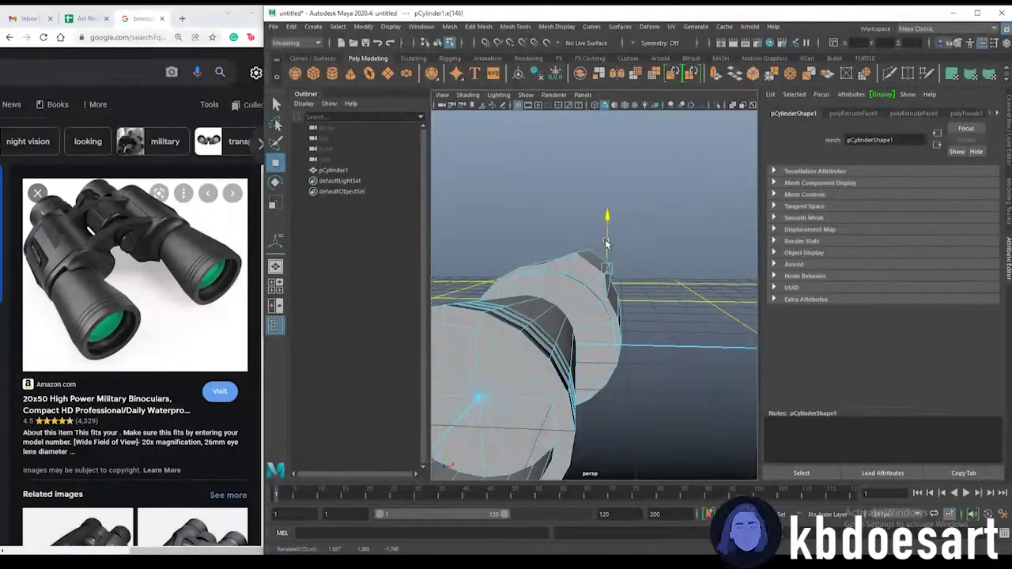
pyautogui.click(634, 291)
pyautogui.keyDown('alt'); pyautogui.moveTo(635, 291); pyautogui.dragTo(634, 329); pyautogui.keyUp('alt')
pyautogui.click(614, 317)
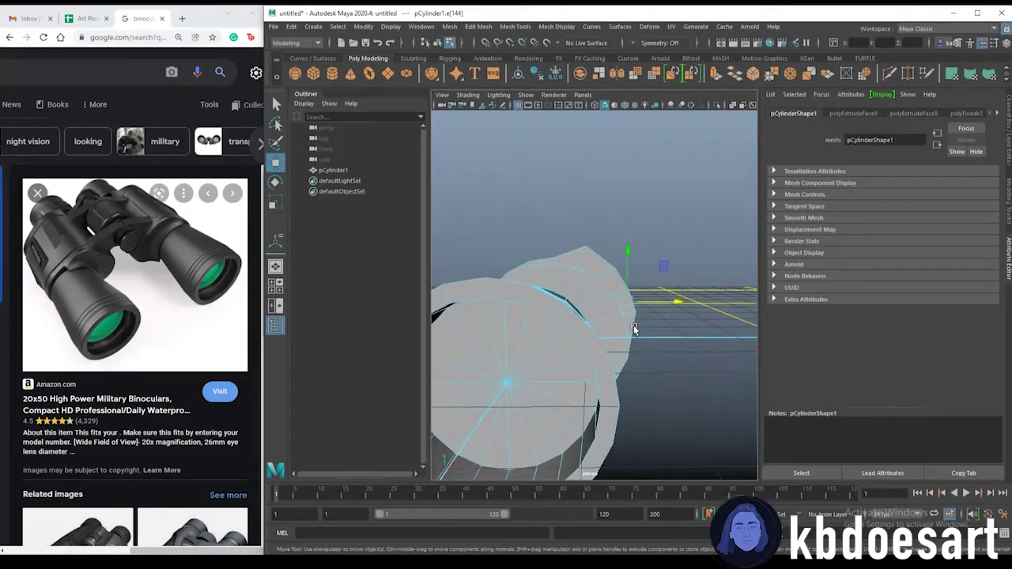
pyautogui.press('3')
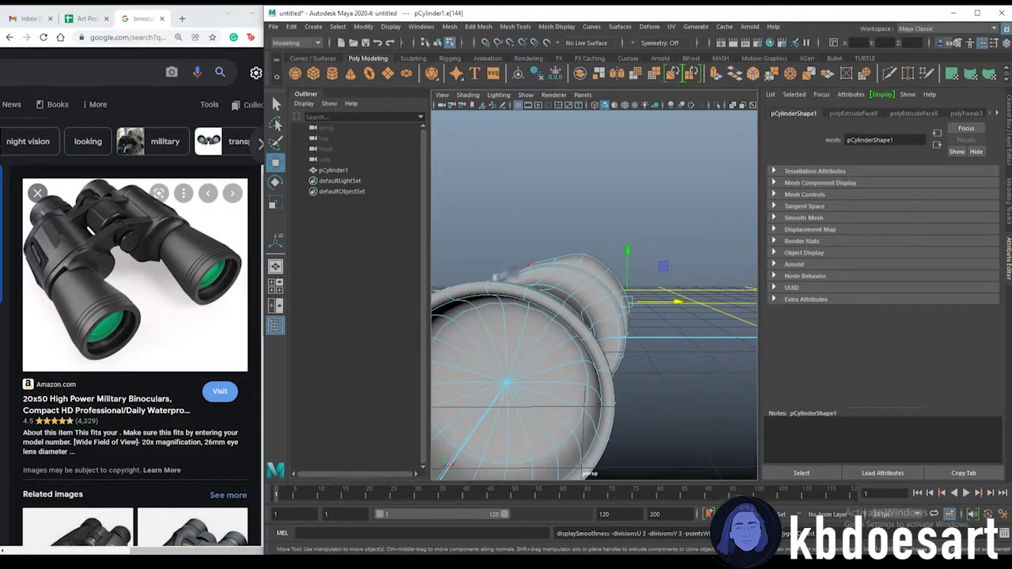
pyautogui.press('1')
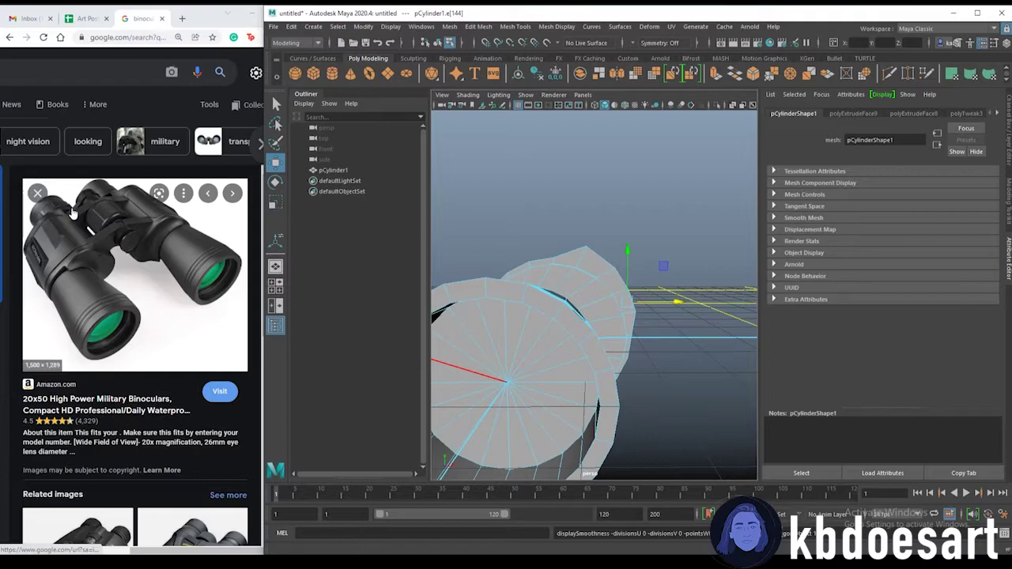
# Adjust the remaining lengthwise edges on the body's bulged side and lower the top ridge edge slightly to even out the profile.
pyautogui.keyDown('alt'); pyautogui.moveTo(645, 361); pyautogui.dragTo(563, 316); pyautogui.keyUp('alt')
pyautogui.click(520, 343)
pyautogui.click(561, 327)
pyautogui.click(574, 314)
pyautogui.click(560, 293)
pyautogui.click(563, 272)
pyautogui.click(563, 254)
pyautogui.click(573, 274)
pyautogui.press('1')
pyautogui.keyDown('alt'); pyautogui.moveTo(555, 273); pyautogui.dragTo(556, 285); pyautogui.keyUp('alt')
pyautogui.click(550, 253)
pyautogui.moveTo(548, 228); pyautogui.dragTo(548, 232)
pyautogui.keyDown('alt'); pyautogui.moveTo(604, 247); pyautogui.dragTo(590, 217); pyautogui.keyUp('alt')
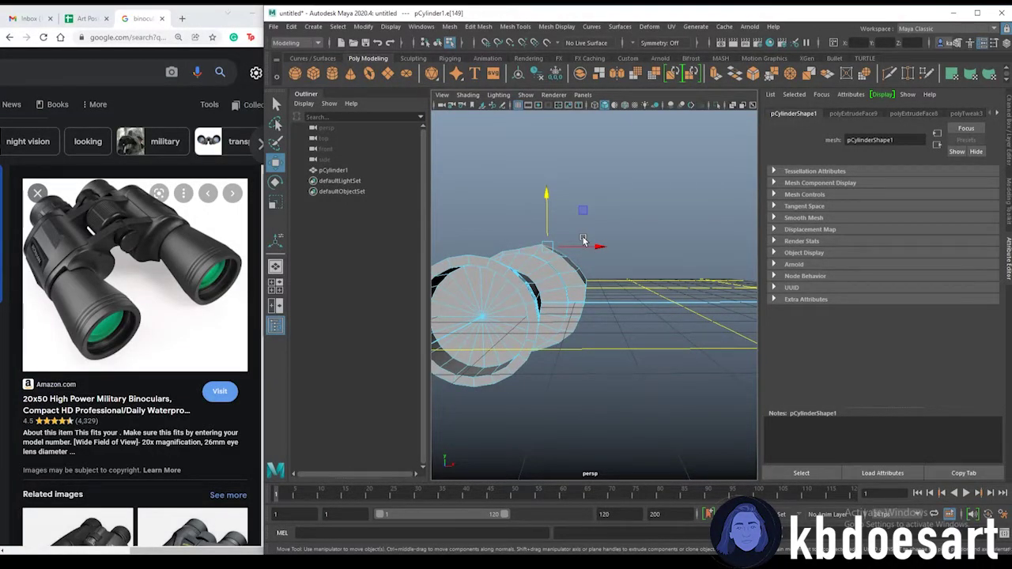
# Inset the eyepiece's end faces with an extrusion offset of 0.17 and extrude them inward with a thickness of -0.55.
pyautogui.keyDown('alt'); pyautogui.moveTo(567, 260); pyautogui.dragTo(590, 285); pyautogui.keyUp('alt')
pyautogui.moveTo(590, 286); pyautogui.dragTo(591, 312, button='right')
pyautogui.click(602, 297)
pyautogui.press('q')
pyautogui.moveTo(603, 298)
pyautogui.mouseDown()
pyautogui.moveTo(610, 303)
pyautogui.moveTo(584, 322)
pyautogui.moveTo(607, 321)
pyautogui.mouseUp()
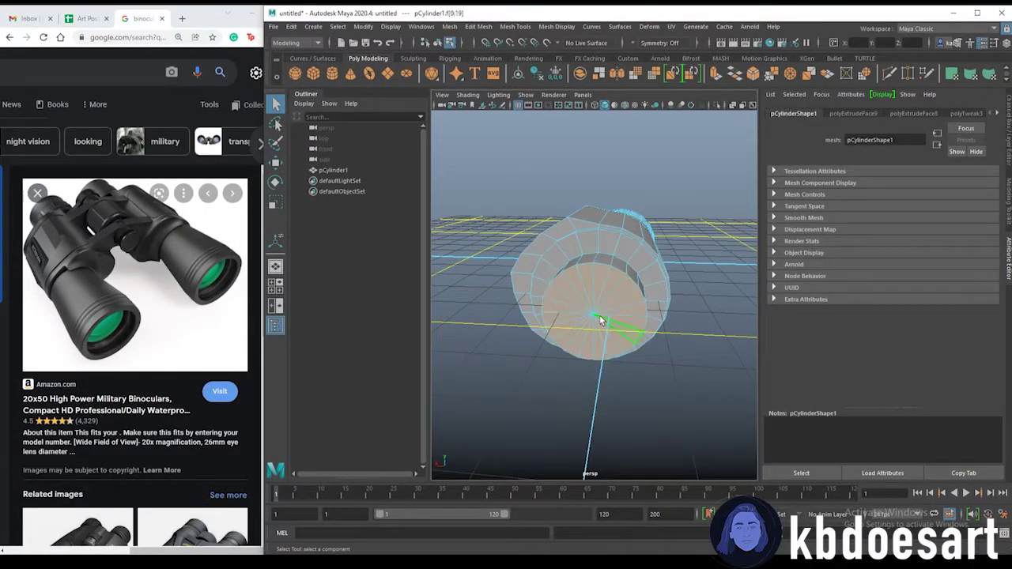
pyautogui.hotkey('ctrl', 'e')
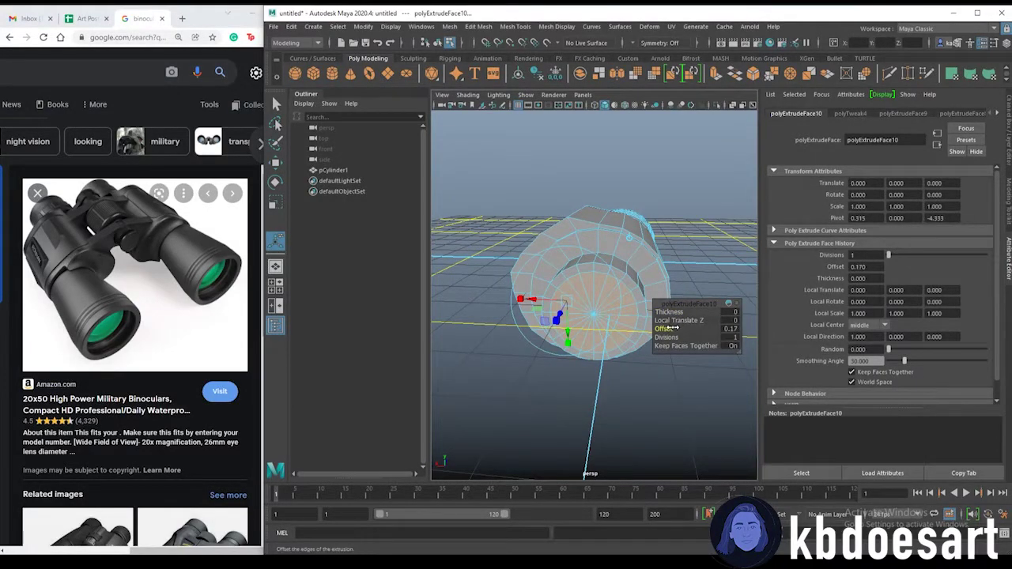
pyautogui.hotkey('ctrl', 'e')
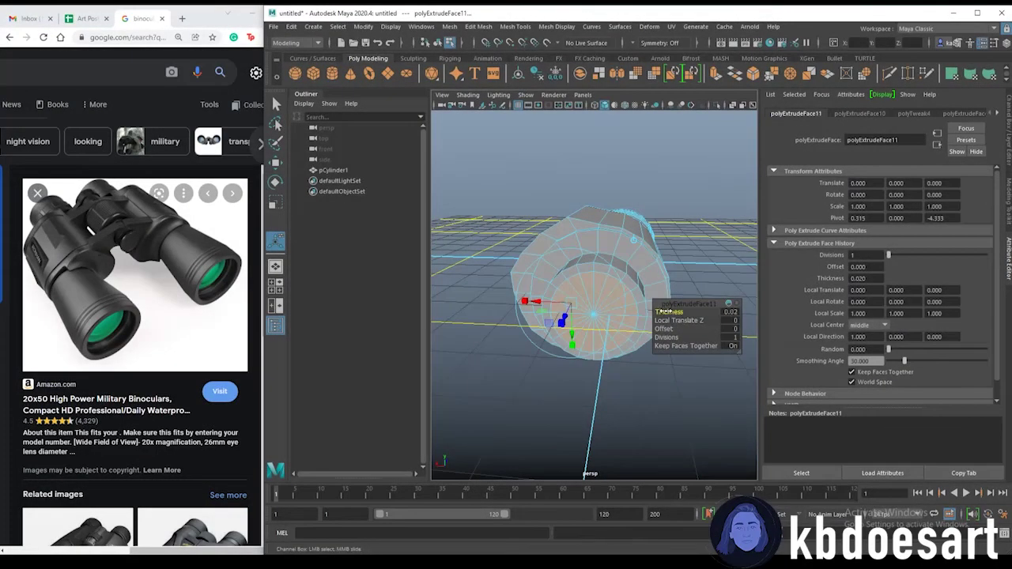
pyautogui.moveTo(644, 310); pyautogui.dragTo(628, 315)
pyautogui.keyDown('alt'); pyautogui.moveTo(636, 359); pyautogui.dragTo(591, 341); pyautogui.keyUp('alt')
# Insert three edge loops around the eyepiece's outer wall with the Multi-Cut tool.
pyautogui.keyDown('shift'); pyautogui.rightClick(593, 341); pyautogui.keyUp('shift')
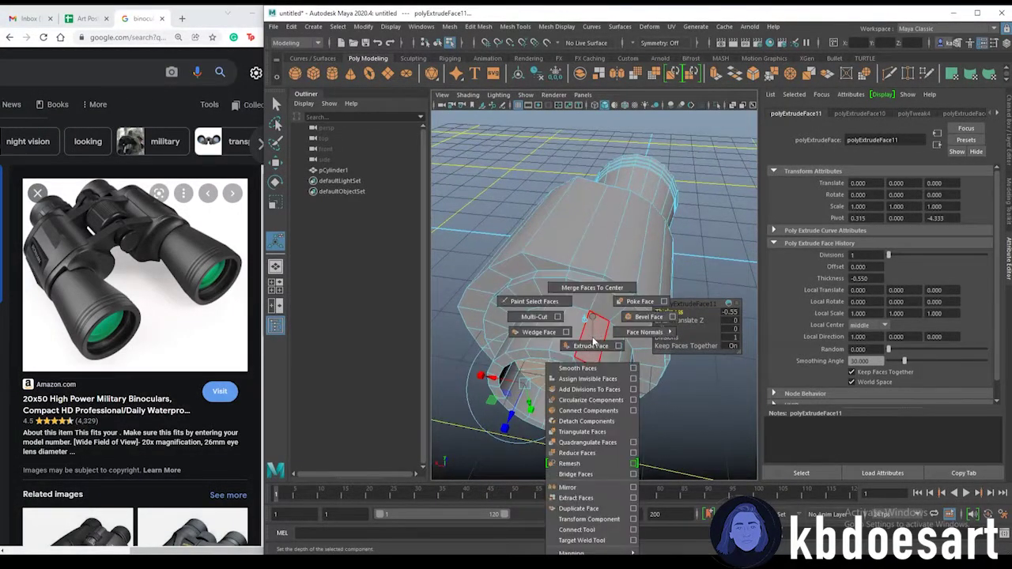
pyautogui.click(532, 317)
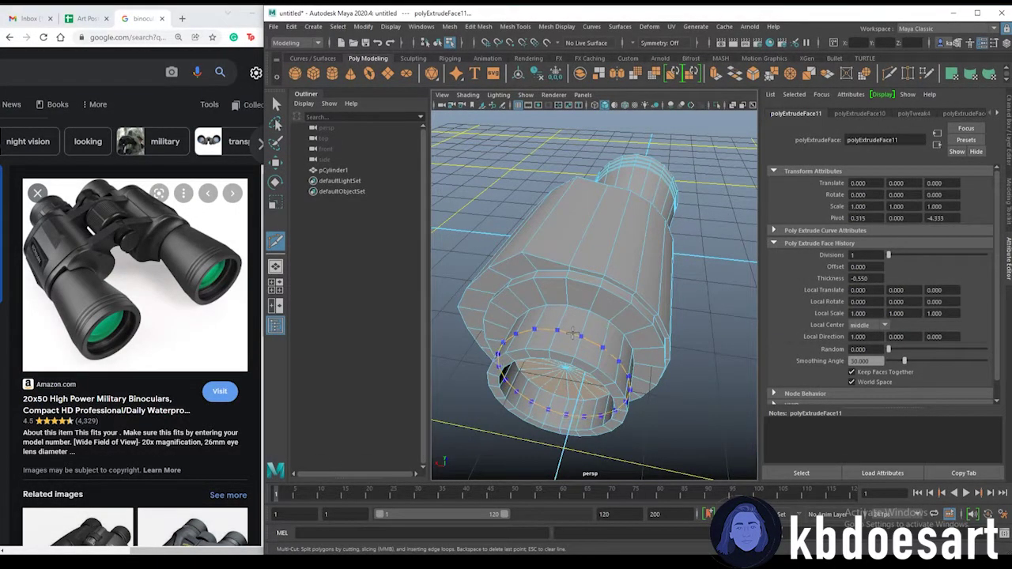
pyautogui.keyDown('ctrl'); pyautogui.click(579, 332); pyautogui.keyUp('ctrl')
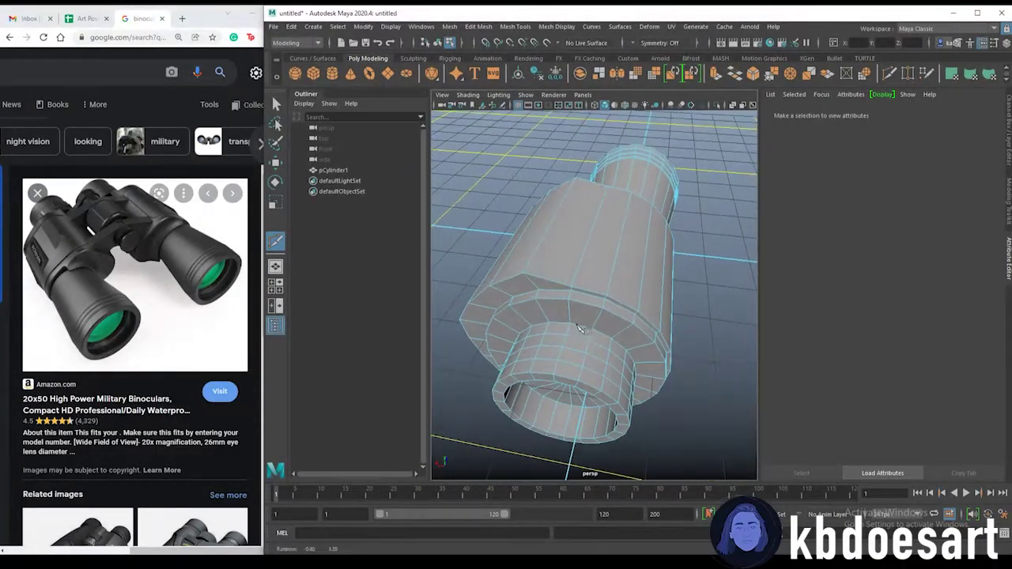
# Select alternating face rings around the eyepiece and extrude them outward to form raised ribs.
pyautogui.press('q')
pyautogui.moveTo(558, 349); pyautogui.dragTo(578, 358)
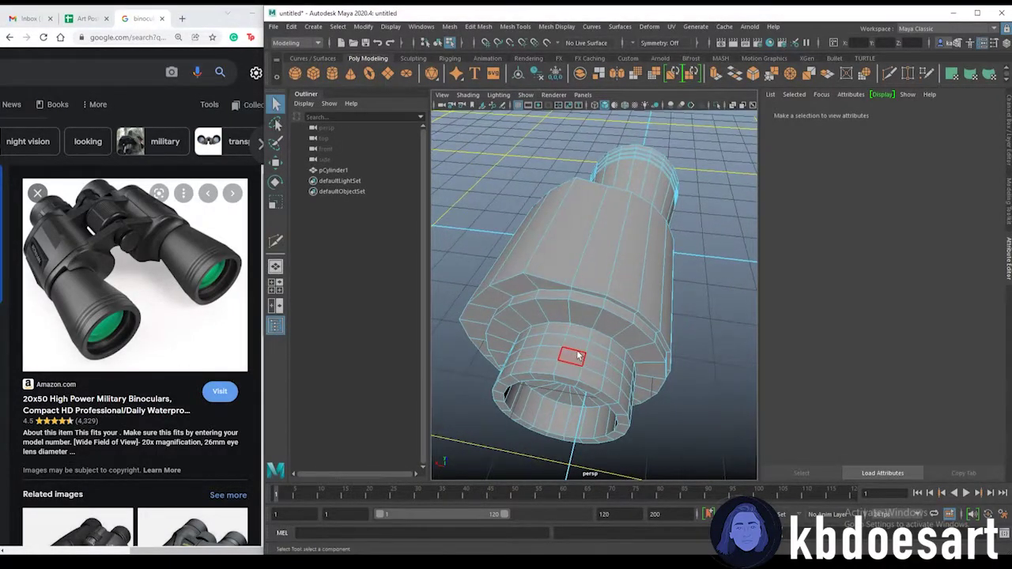
pyautogui.click(582, 347)
pyautogui.keyDown('alt'); pyautogui.moveTo(578, 380); pyautogui.dragTo(617, 366, button='right'); pyautogui.keyUp('alt')
pyautogui.keyDown('shift'); pyautogui.click(553, 398); pyautogui.keyUp('shift')
pyautogui.scroll(-5, 605, 416)
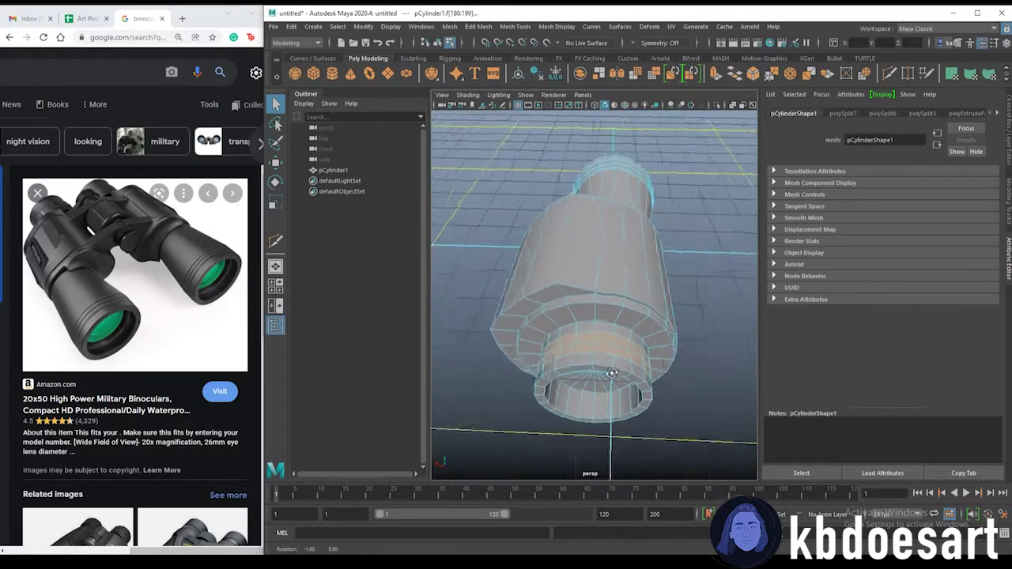
pyautogui.hotkey('ctrl', 'e')
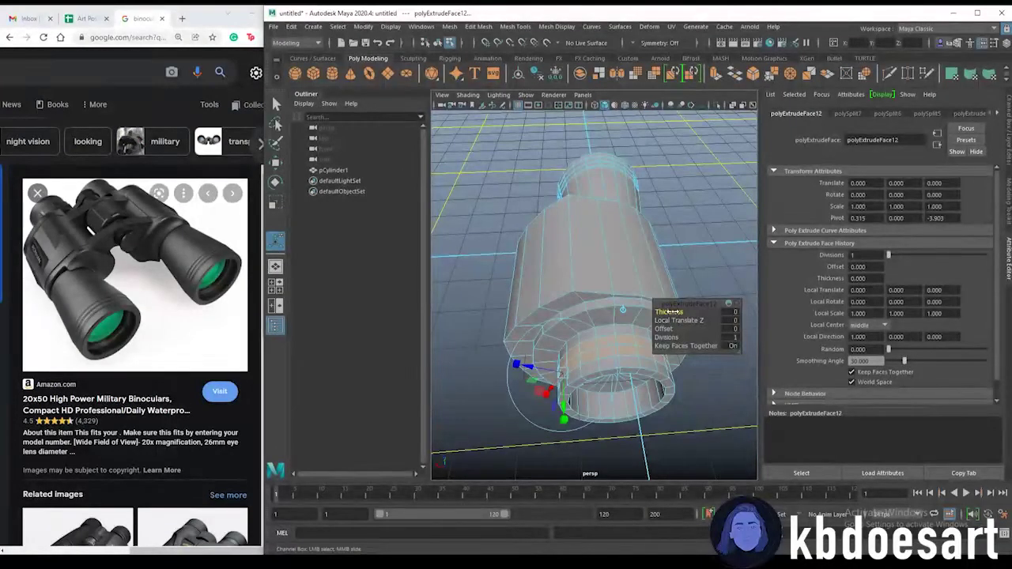
pyautogui.moveTo(670, 312); pyautogui.dragTo(682, 311)
# Return to object mode and examine the whole barrel from both ends, comparing its shape with the reference photo.
pyautogui.keyDown('alt'); pyautogui.moveTo(683, 379); pyautogui.dragTo(654, 335); pyautogui.keyUp('alt')
pyautogui.click(634, 229)
pyautogui.keyDown('alt'); pyautogui.moveTo(625, 290); pyautogui.dragTo(588, 299); pyautogui.keyUp('alt')
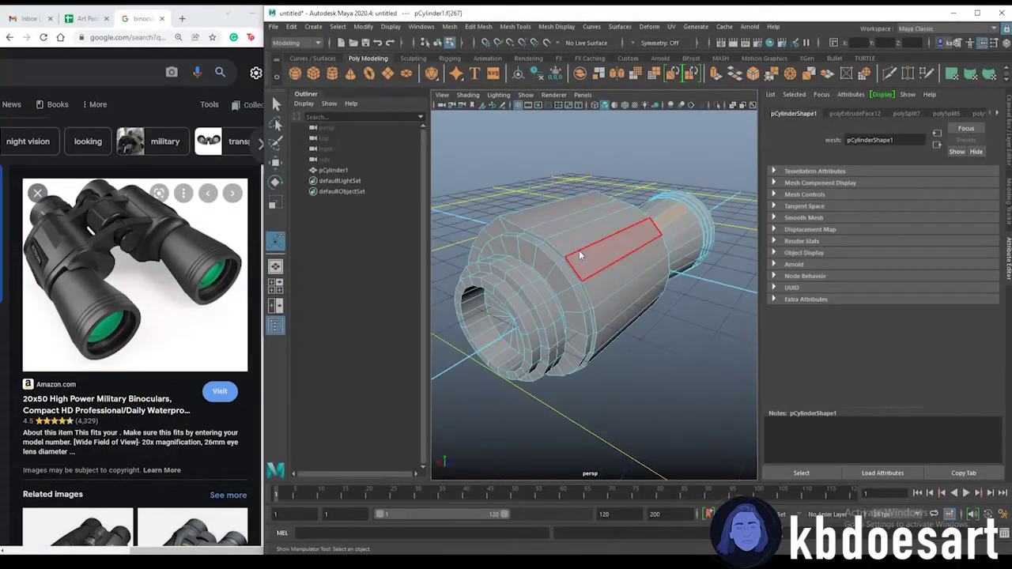
pyautogui.moveTo(578, 253); pyautogui.dragTo(627, 210, button='right')
pyautogui.keyDown('alt'); pyautogui.moveTo(644, 342); pyautogui.dragTo(464, 373); pyautogui.keyUp('alt')
pyautogui.click(598, 360)
pyautogui.scroll(-7, 593, 361)
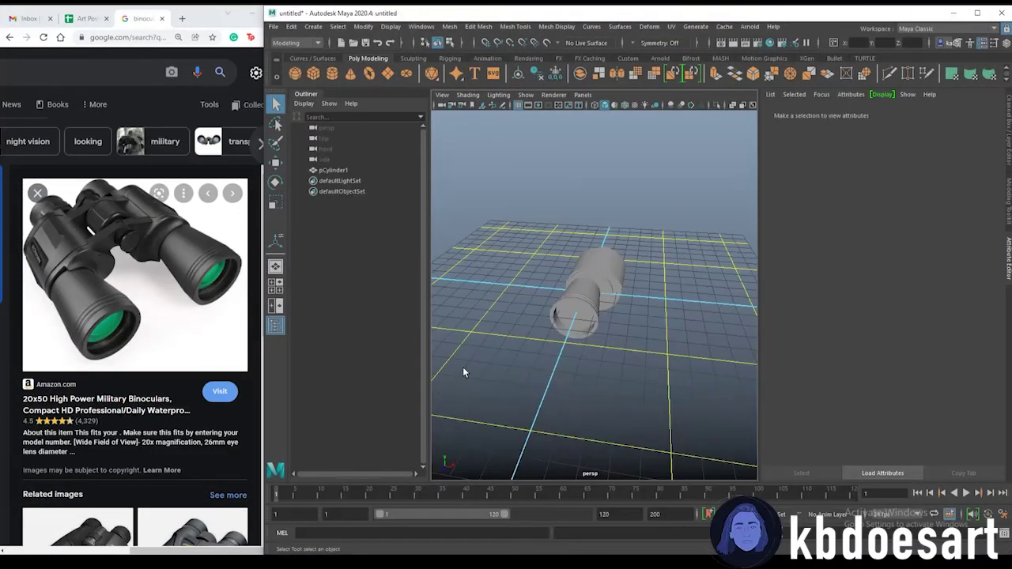
pyautogui.click(567, 316)
pyautogui.keyDown('alt'); pyautogui.moveTo(567, 316); pyautogui.dragTo(662, 373); pyautogui.keyUp('alt')
pyautogui.click(571, 348)
pyautogui.click(636, 326)
pyautogui.press('1')
pyautogui.keyDown('alt'); pyautogui.moveTo(637, 339); pyautogui.dragTo(621, 355); pyautogui.keyUp('alt')
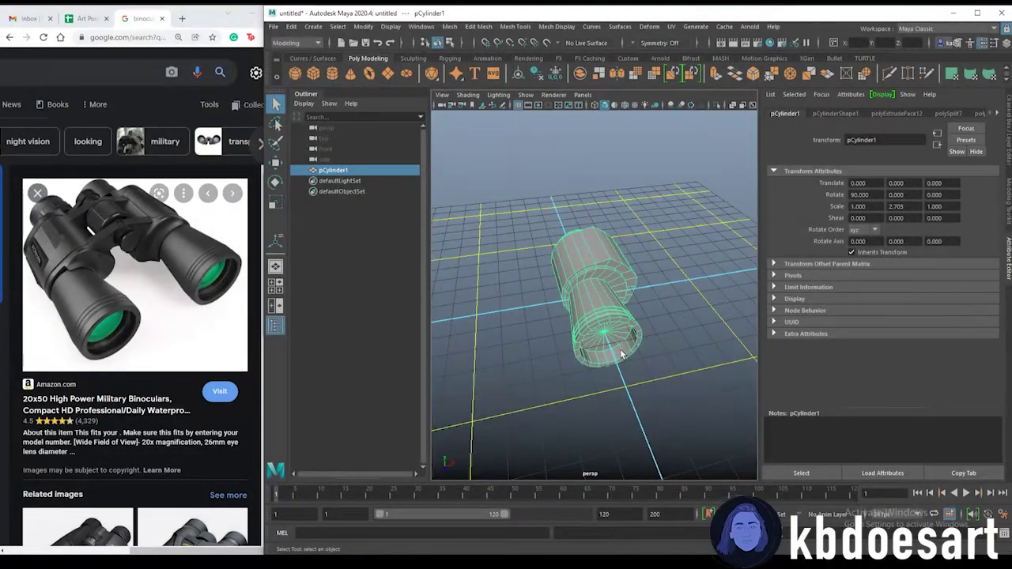
# Select the edge loops around the barrel's lens rim, body collar and eyepiece-end steps and bevel them.
pyautogui.keyDown('alt'); pyautogui.moveTo(621, 355); pyautogui.dragTo(673, 369, button='right'); pyautogui.keyUp('alt')
pyautogui.keyDown('alt'); pyautogui.moveTo(673, 369); pyautogui.dragTo(604, 358); pyautogui.keyUp('alt')
pyautogui.keyDown('alt'); pyautogui.moveTo(601, 348); pyautogui.dragTo(595, 290); pyautogui.keyUp('alt')
pyautogui.moveTo(595, 288); pyautogui.dragTo(604, 264, button='right')
pyautogui.click(613, 367)
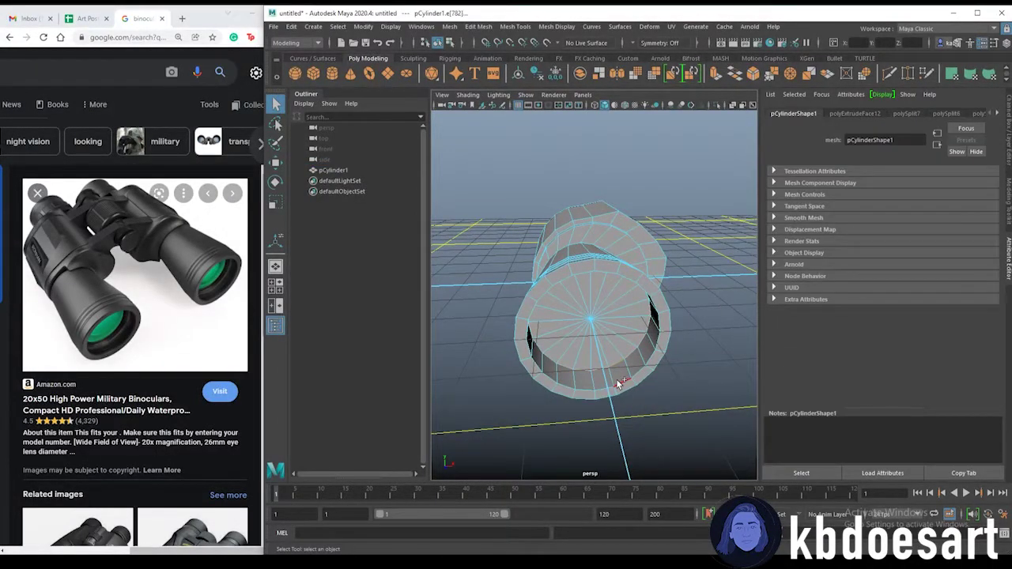
pyautogui.keyDown('alt'); pyautogui.moveTo(627, 397); pyautogui.dragTo(612, 274); pyautogui.keyUp('alt')
pyautogui.scroll(5, 651, 275)
pyautogui.keyDown('alt'); pyautogui.moveTo(668, 314); pyautogui.dragTo(594, 192); pyautogui.keyUp('alt')
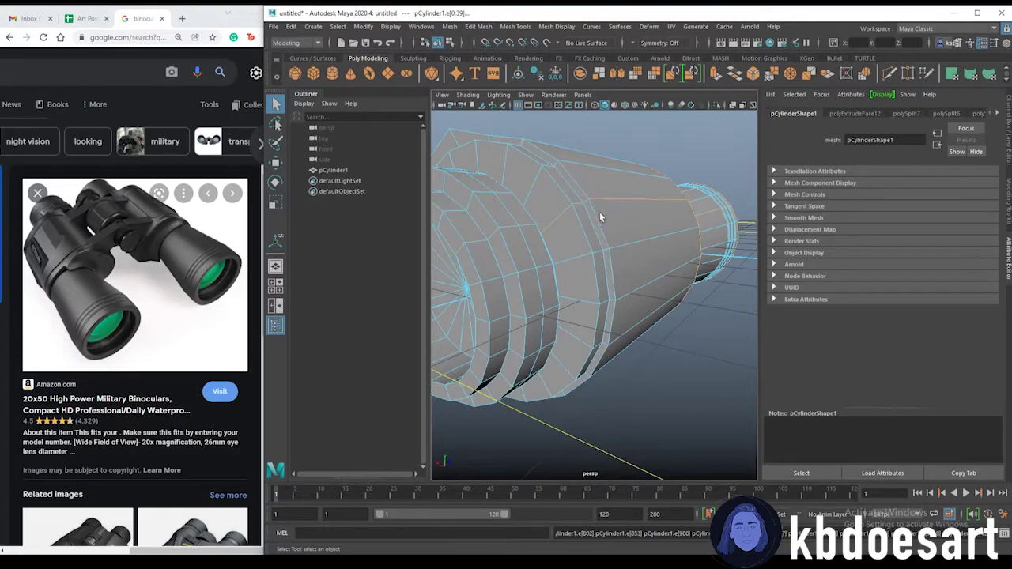
pyautogui.keyDown('ctrl'); pyautogui.click(609, 202); pyautogui.keyUp('ctrl')
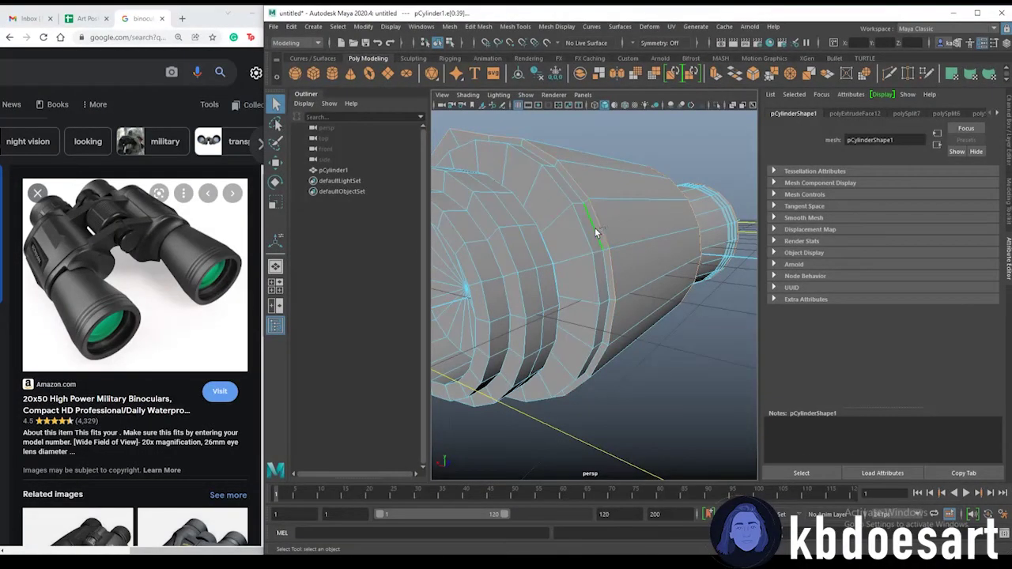
pyautogui.keyDown('shift'); pyautogui.doubleClick(554, 256); pyautogui.keyUp('shift')
pyautogui.keyDown('shift'); pyautogui.doubleClick(517, 259); pyautogui.keyUp('shift')
pyautogui.keyDown('shift'); pyautogui.doubleClick(499, 264); pyautogui.keyUp('shift')
pyautogui.keyDown('alt'); pyautogui.moveTo(479, 265); pyautogui.dragTo(649, 328); pyautogui.keyUp('alt')
pyautogui.hotkey('ctrl', 'b')
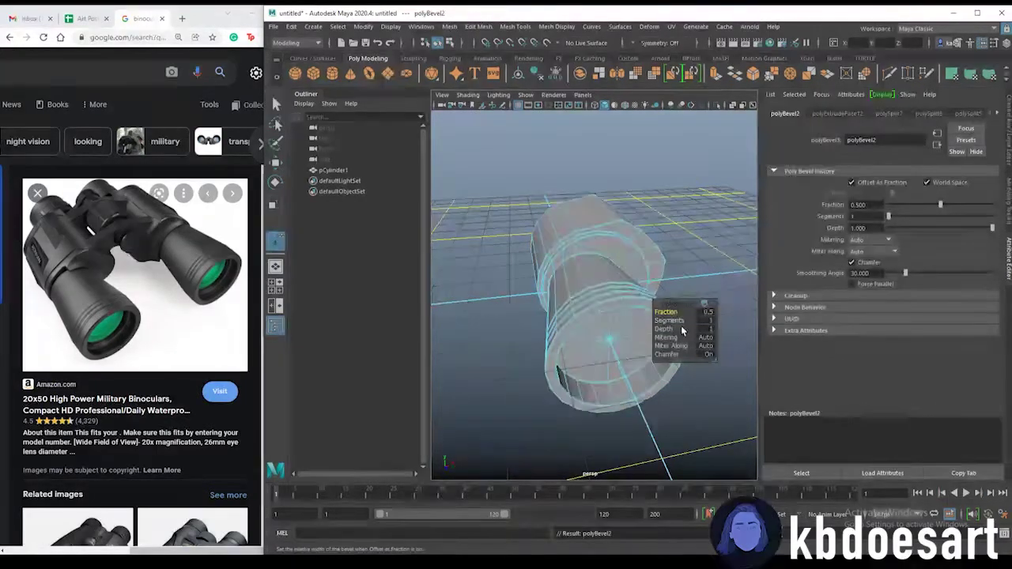
# Preview the bevelled barrel smoothed, return to object mode and examine its shape from the lens end.
pyautogui.press('3')
pyautogui.keyDown('alt'); pyautogui.moveTo(662, 331); pyautogui.dragTo(631, 276); pyautogui.keyUp('alt')
pyautogui.moveTo(637, 269); pyautogui.dragTo(660, 250, button='right')
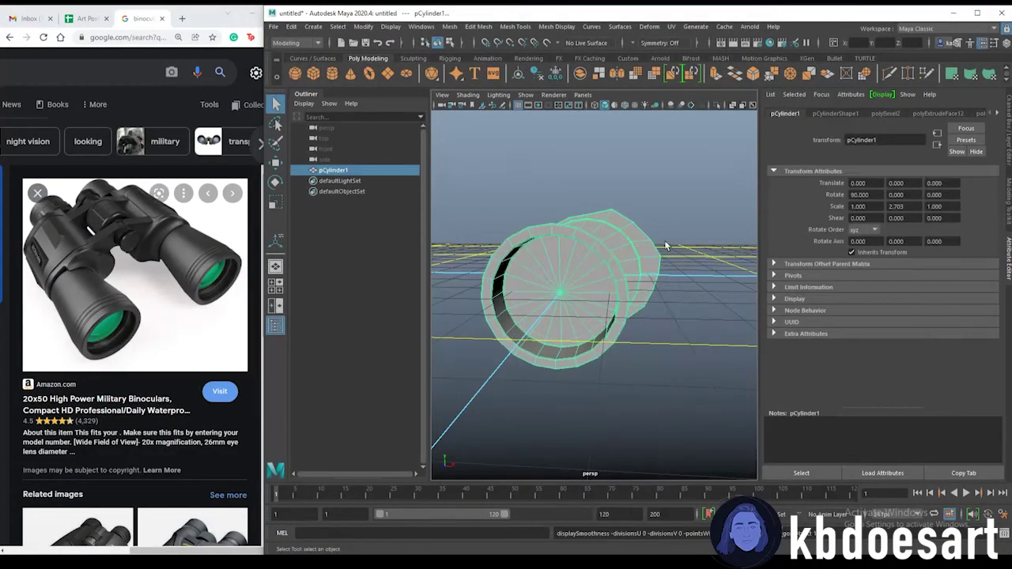
pyautogui.click(660, 250)
pyautogui.keyDown('alt'); pyautogui.moveTo(660, 250); pyautogui.dragTo(575, 273); pyautogui.keyUp('alt')
# Duplicate the barrel, move the copy to X 4.931 beside the original and mirror it with a Z scale of -1.
pyautogui.click(599, 272)
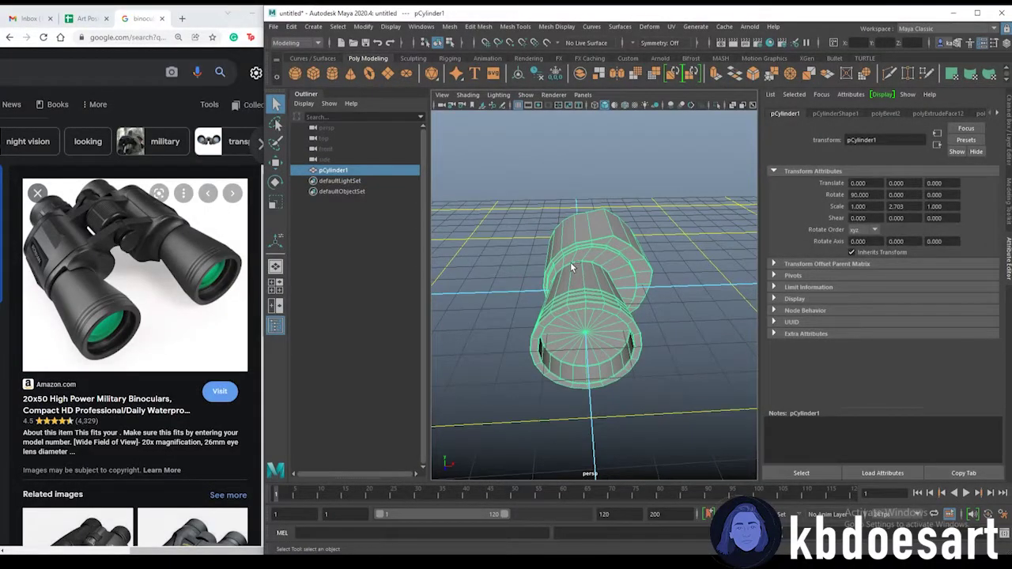
pyautogui.hotkey('ctrl', 'd')
pyautogui.scroll(-5, 661, 277)
pyautogui.press('w')
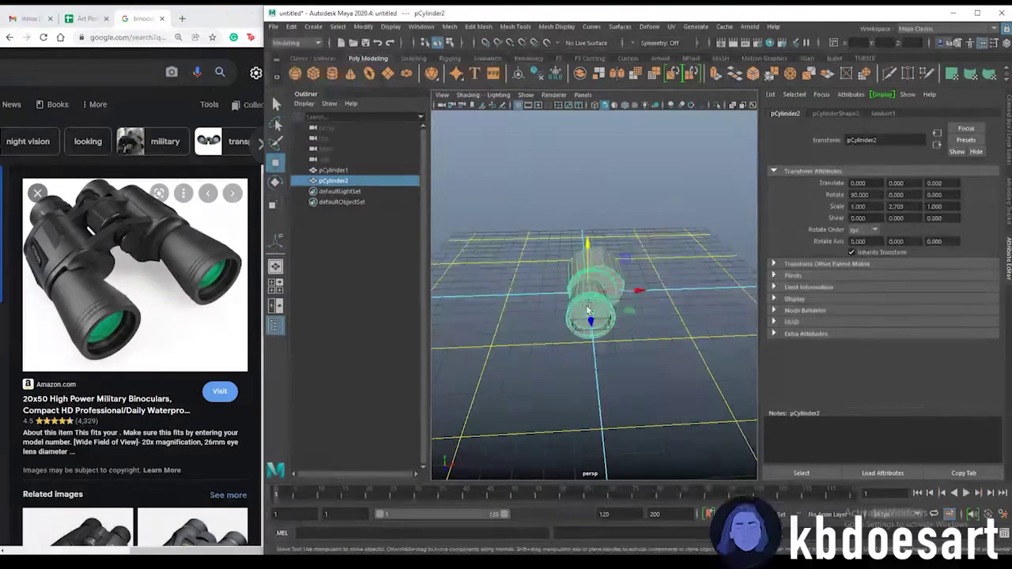
pyautogui.moveTo(639, 291); pyautogui.dragTo(709, 290)
pyautogui.keyDown('alt'); pyautogui.moveTo(670, 326); pyautogui.dragTo(708, 318); pyautogui.keyUp('alt')
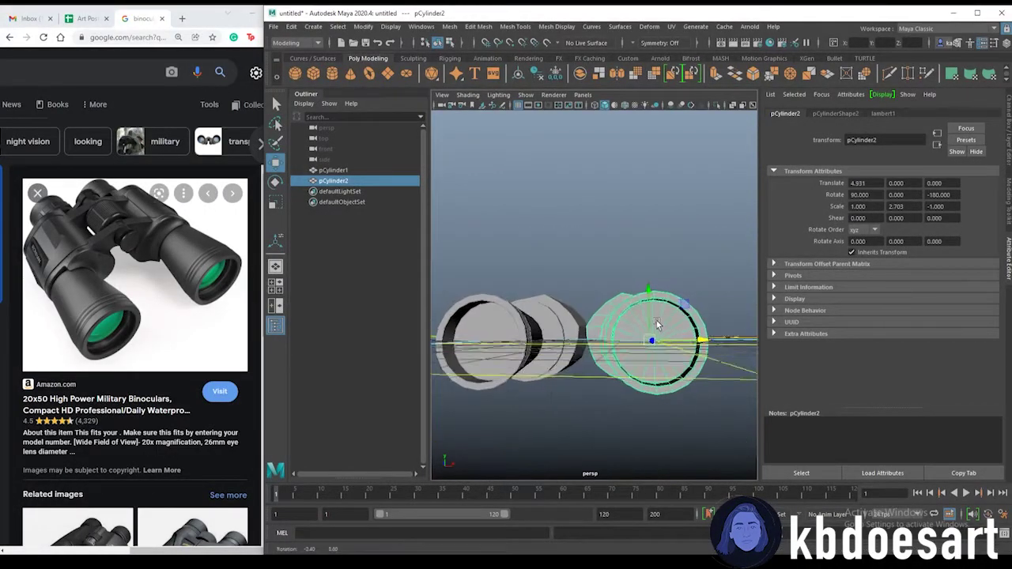
# Set the mirrored barrel's Z rotation to 180 and adjust its X position to 5.397.
pyautogui.click(930, 195)
pyautogui.press('BackSpace')
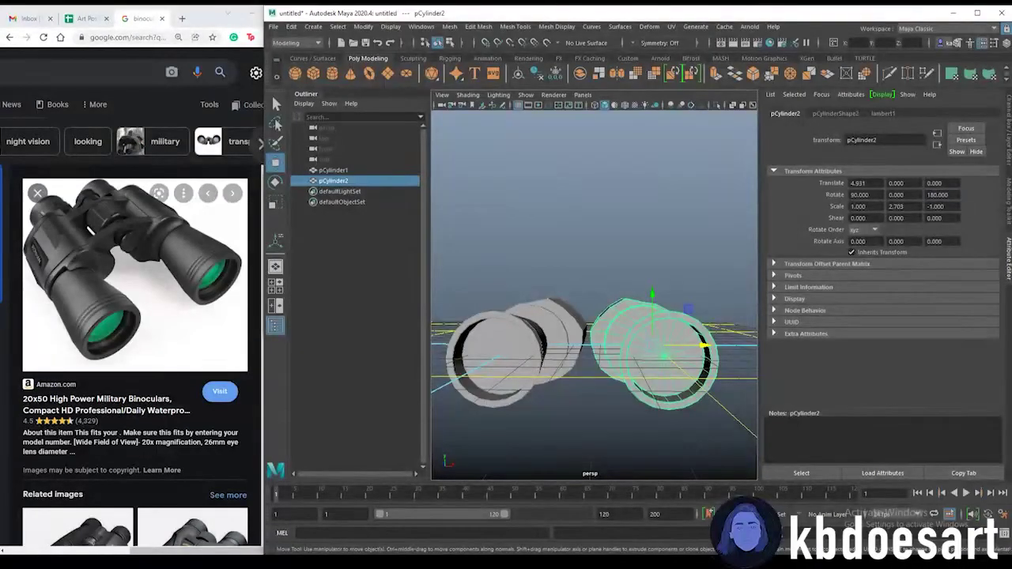
pyautogui.moveTo(625, 308)
pyautogui.keyDown('alt'); pyautogui.mouseDown()
pyautogui.moveTo(633, 326)
pyautogui.moveTo(628, 318)
pyautogui.mouseUp(); pyautogui.keyUp('alt')
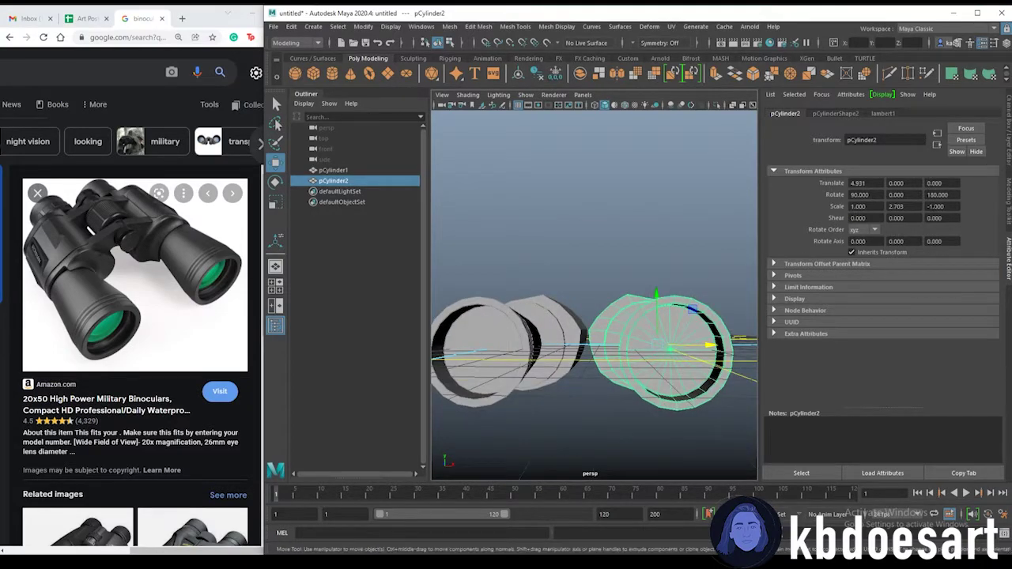
pyautogui.keyDown('alt'); pyautogui.moveTo(729, 321); pyautogui.dragTo(573, 322); pyautogui.keyUp('alt')
pyautogui.keyDown('alt'); pyautogui.moveTo(655, 301); pyautogui.dragTo(602, 320); pyautogui.keyUp('alt')
pyautogui.scroll(3, 622, 314)
# Select both barrels and combine them into a single mesh.
pyautogui.rightClick(603, 287)
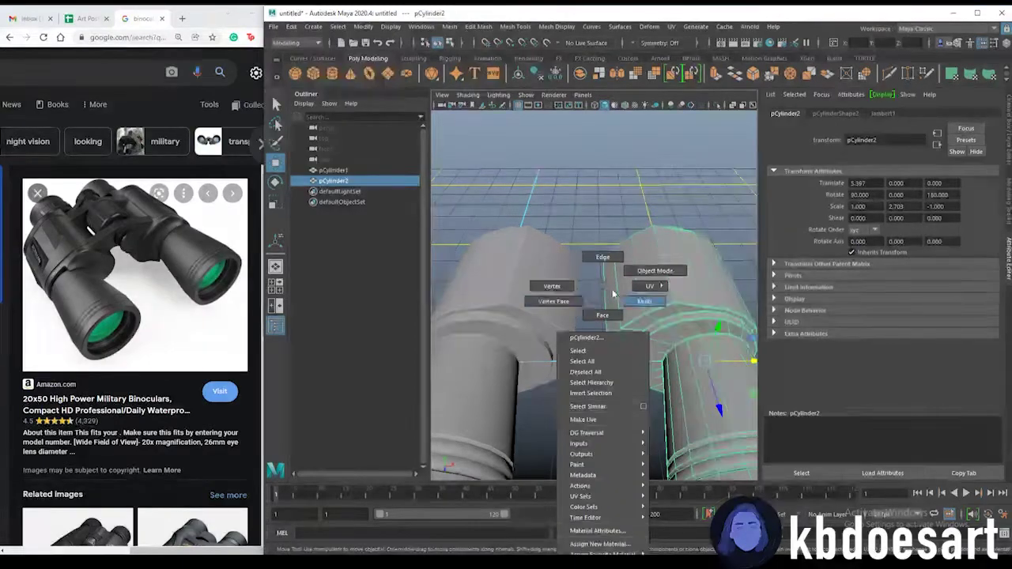
pyautogui.click(644, 301)
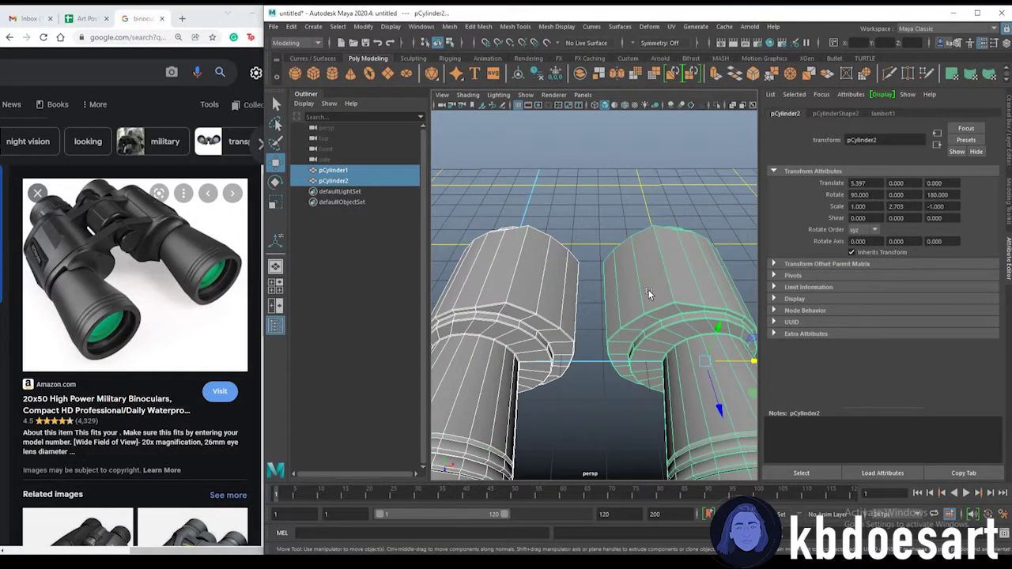
pyautogui.click(449, 28)
pyautogui.click(482, 65)
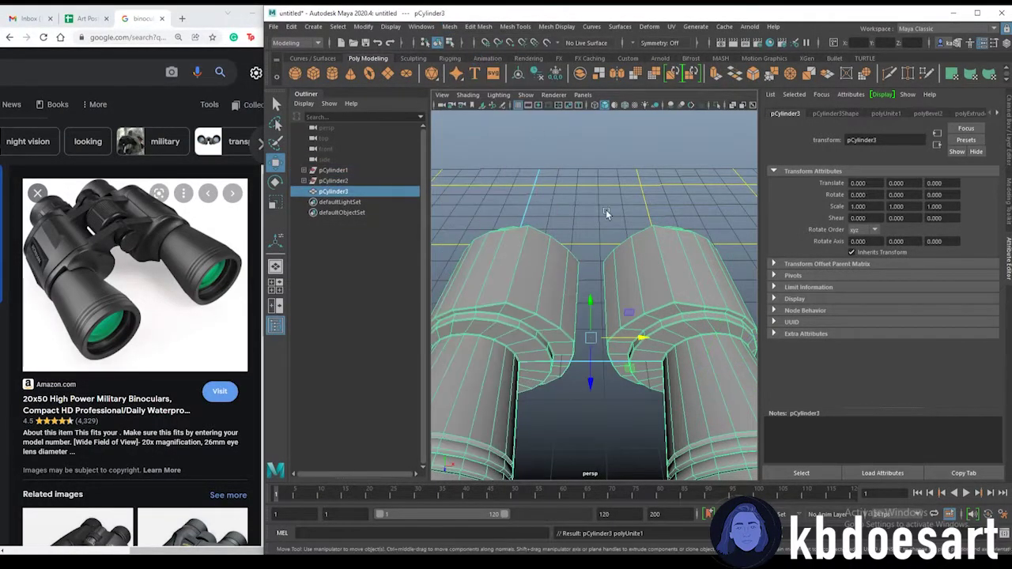
# Insert evenly spread edge loops across the wide bodies of both barrels with the Multi-Cut tool.
pyautogui.keyDown('alt'); pyautogui.moveTo(639, 292); pyautogui.dragTo(629, 315); pyautogui.keyUp('alt')
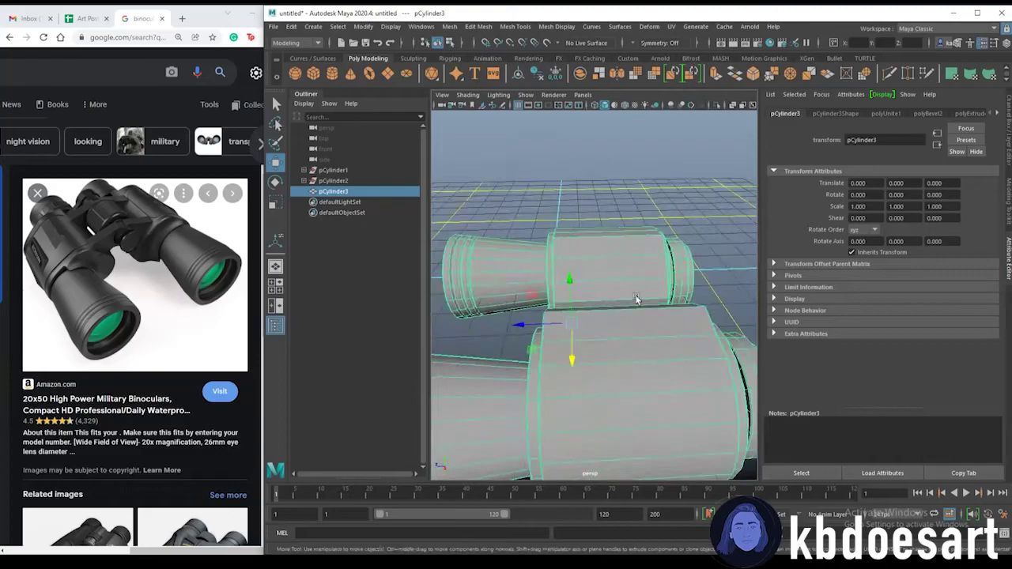
pyautogui.keyDown('shift'); pyautogui.rightClick(624, 229); pyautogui.keyUp('shift')
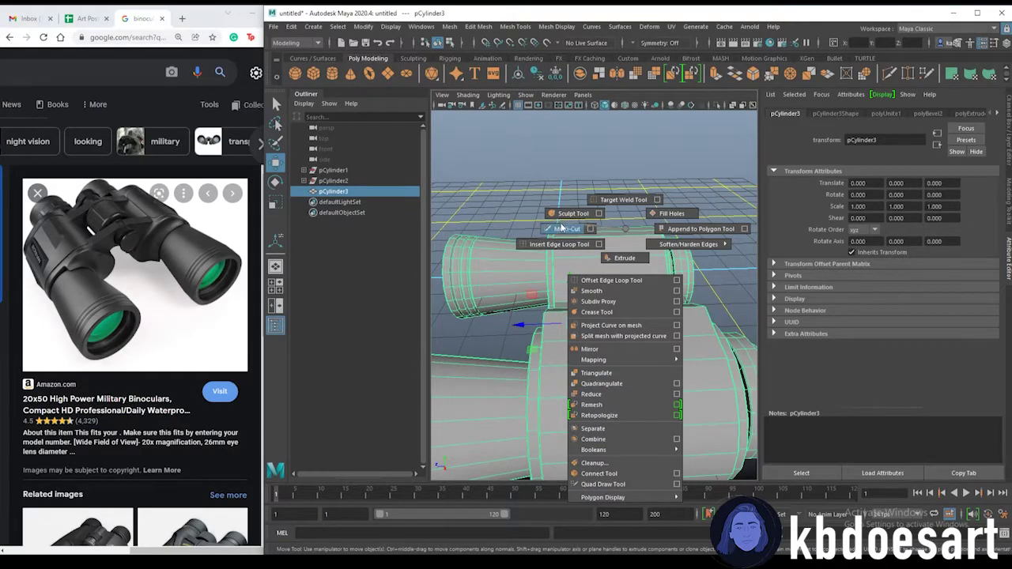
pyautogui.click(566, 228)
pyautogui.keyDown('alt'); pyautogui.moveTo(613, 324); pyautogui.dragTo(635, 371); pyautogui.keyUp('alt')
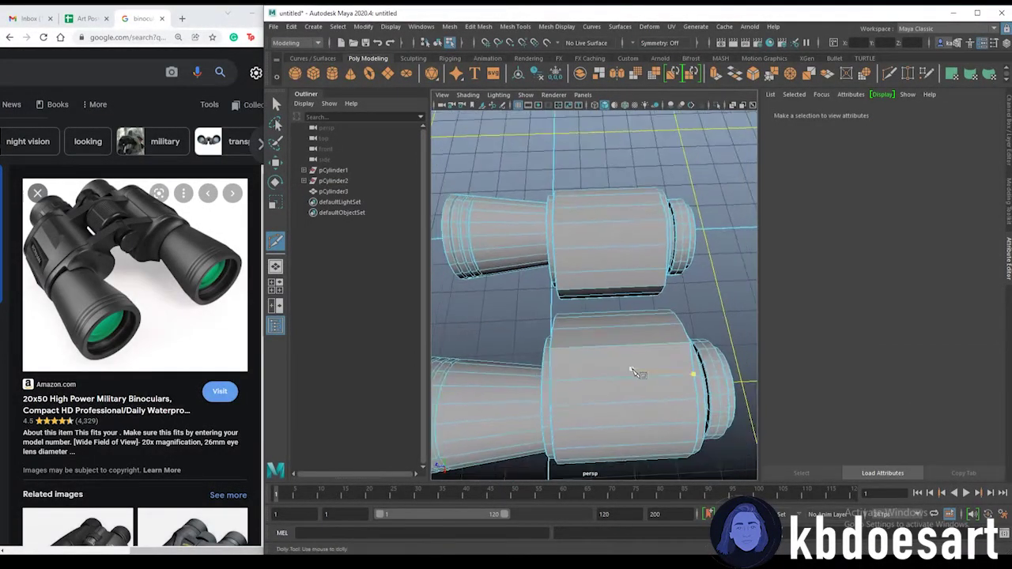
pyautogui.keyDown('alt'); pyautogui.moveTo(635, 372); pyautogui.dragTo(614, 332, button='middle'); pyautogui.keyUp('alt')
pyautogui.moveTo(601, 366); pyautogui.dragTo(617, 308)
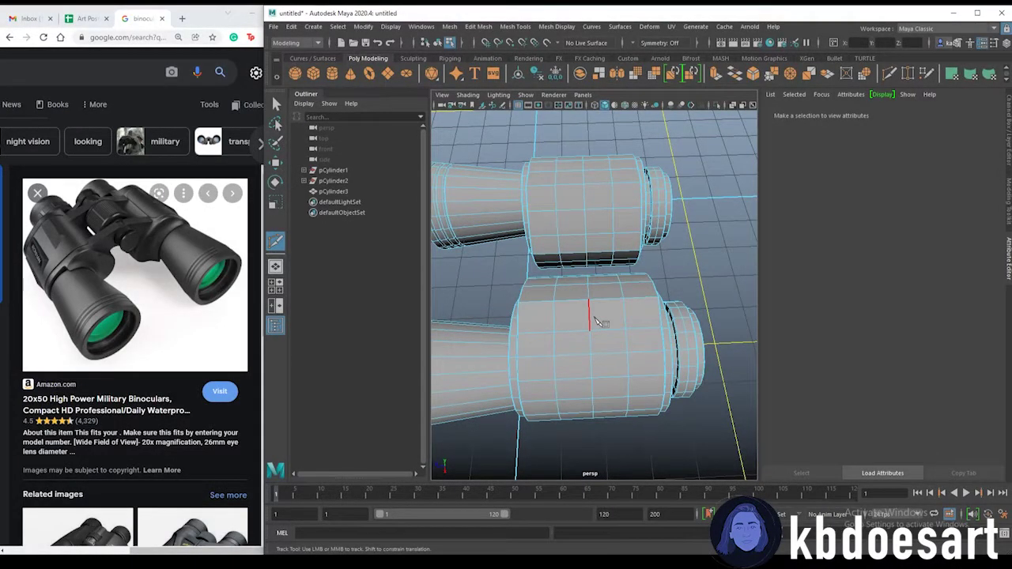
pyautogui.keyDown('alt'); pyautogui.moveTo(598, 322); pyautogui.dragTo(529, 349); pyautogui.keyUp('alt')
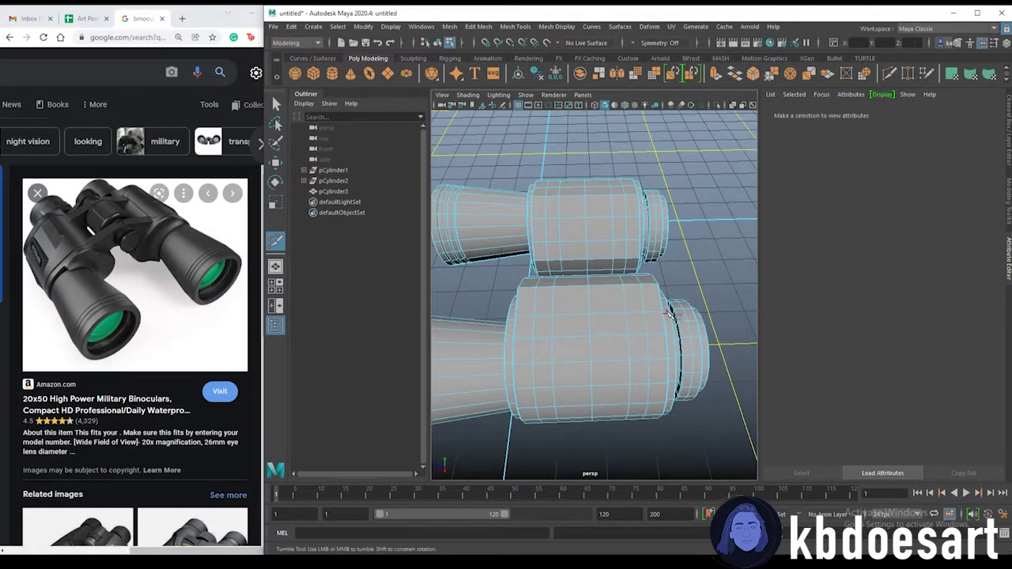
# Select matching upper faces near the objective end of both bodies and open the Bridge options with smooth path + curve and 20 divisions.
pyautogui.press('q')
pyautogui.moveTo(545, 223); pyautogui.dragTo(546, 250, button='right')
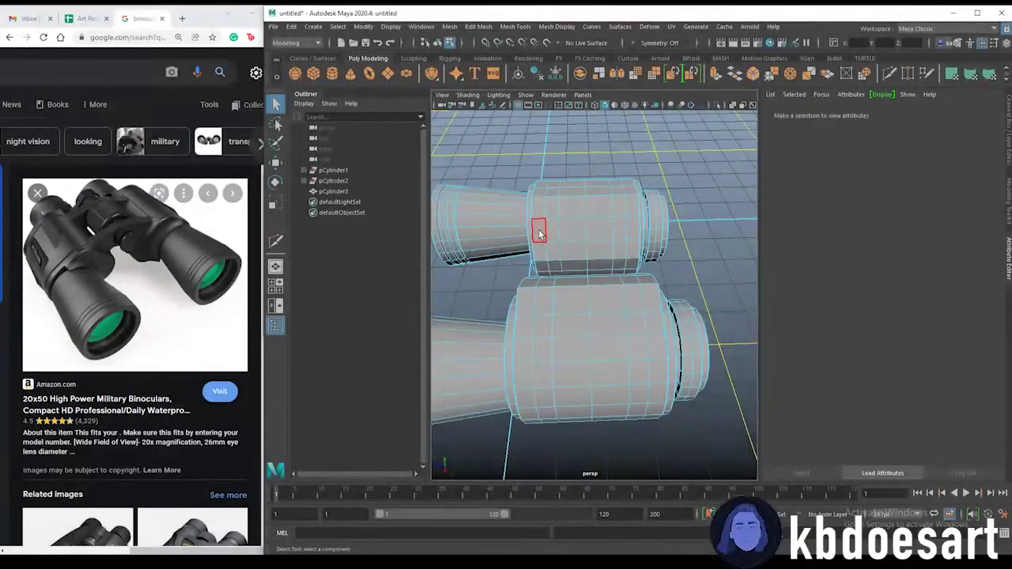
pyautogui.click(540, 231)
pyautogui.keyDown('shift'); pyautogui.click(540, 249); pyautogui.keyUp('shift')
pyautogui.keyDown('alt'); pyautogui.moveTo(552, 261); pyautogui.dragTo(593, 324); pyautogui.keyUp('alt')
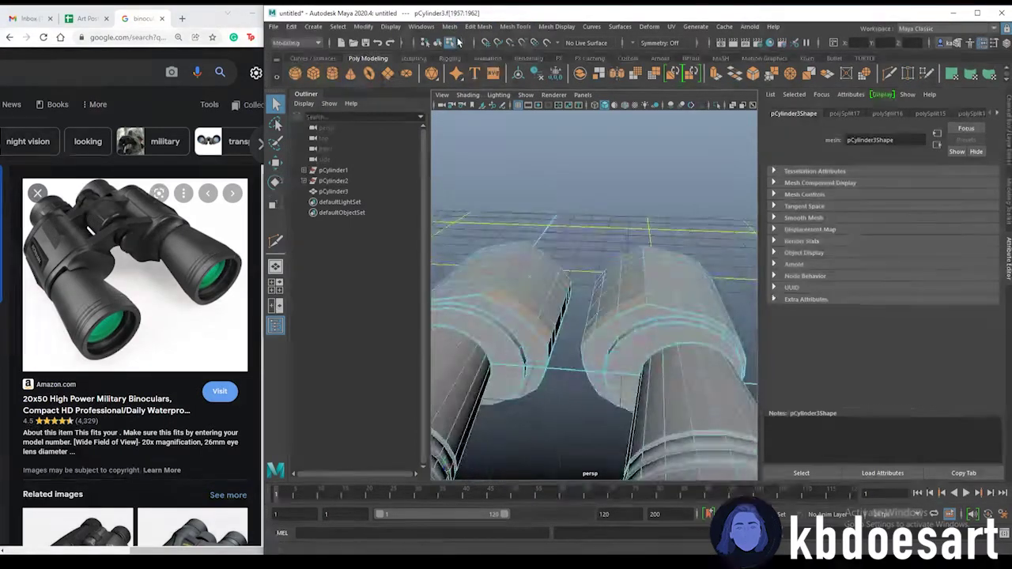
pyautogui.click(450, 26)
pyautogui.moveTo(471, 30)
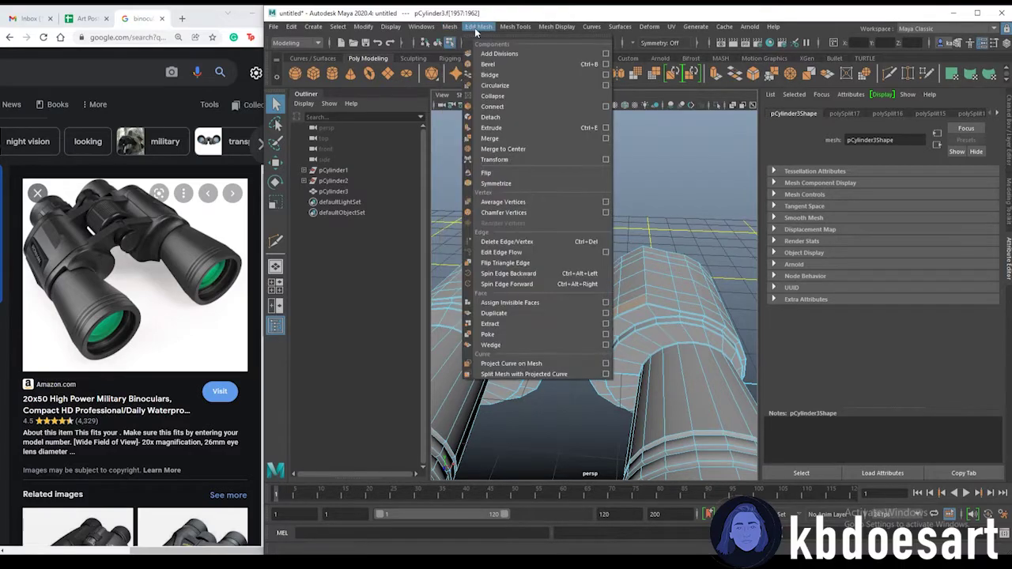
pyautogui.click(606, 75)
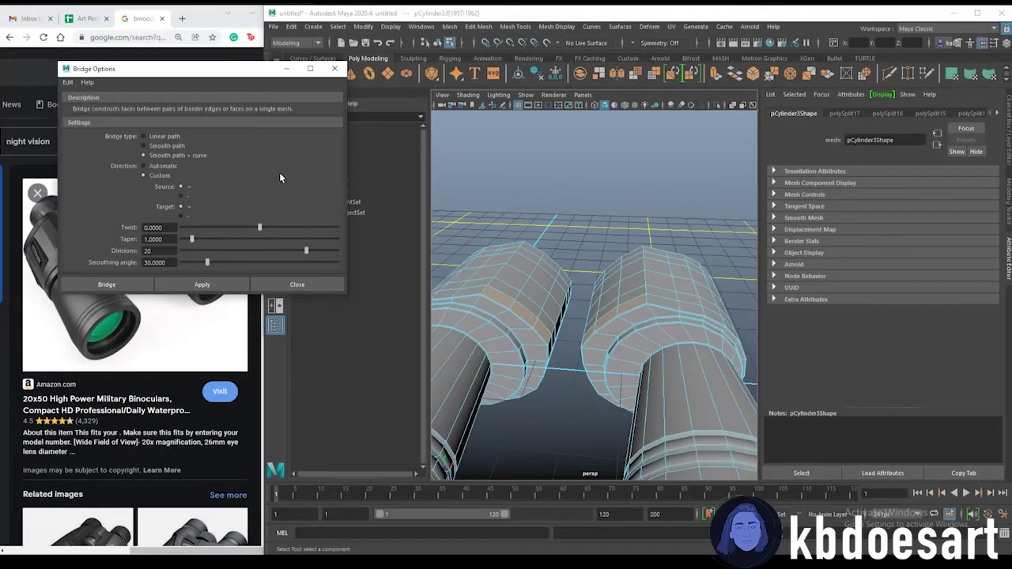
# Try bridging the selected faces of the two barrels along the smooth curved path and undo each attempt.
pyautogui.click(220, 286)
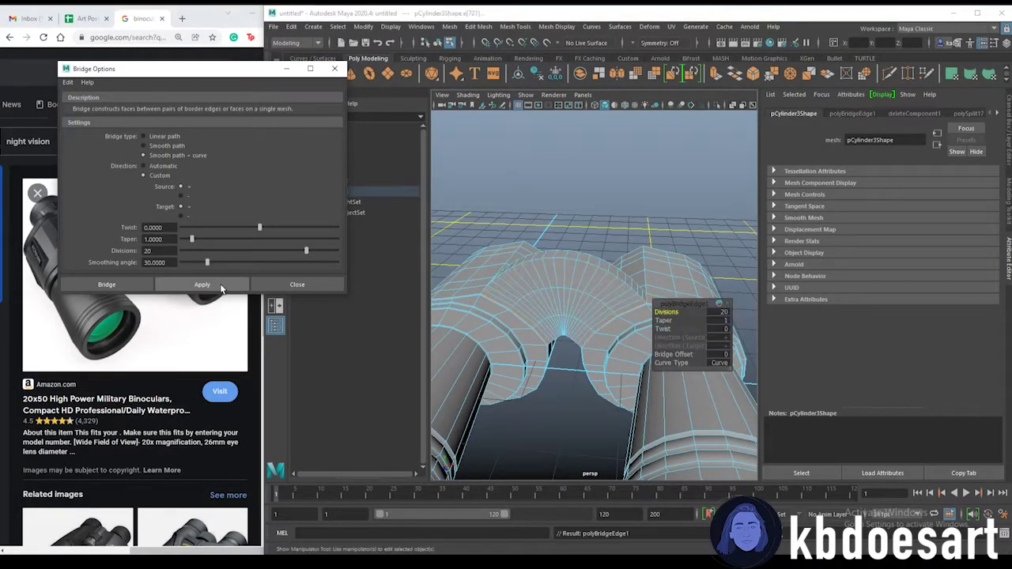
pyautogui.hotkey('ctrl', 'z')
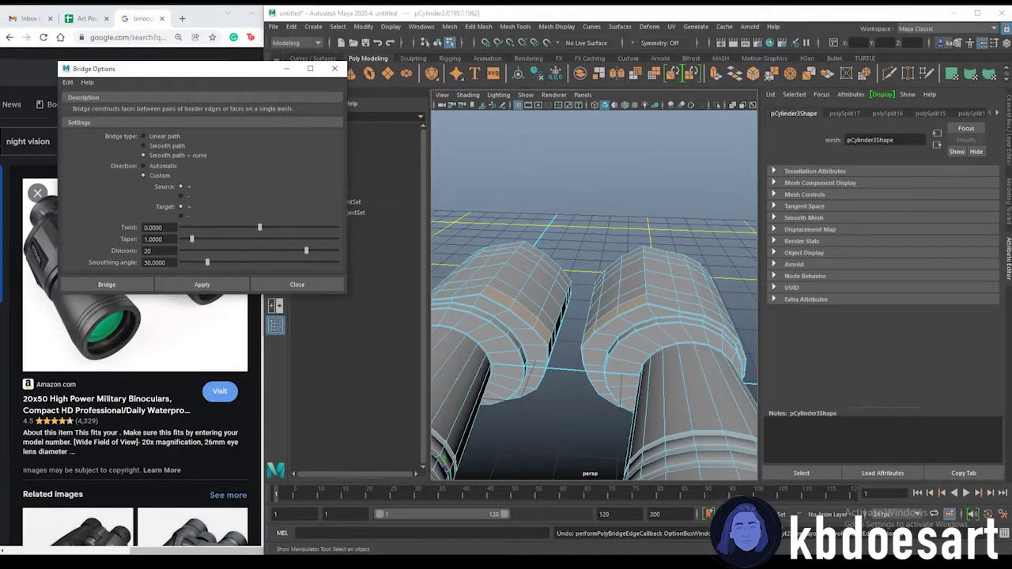
pyautogui.click(201, 285)
pyautogui.moveTo(609, 352)
pyautogui.keyDown('alt'); pyautogui.mouseDown()
pyautogui.moveTo(598, 339)
pyautogui.moveTo(639, 302)
pyautogui.moveTo(609, 312)
pyautogui.moveTo(600, 366)
pyautogui.mouseUp(); pyautogui.keyUp('alt')
pyautogui.moveTo(224, 76); pyautogui.dragTo(212, 94)
pyautogui.hotkey('ctrl', 'z')
pyautogui.keyDown('alt'); pyautogui.moveTo(565, 340); pyautogui.dragTo(560, 356); pyautogui.keyUp('alt')
# Try bridging a revised selection of faces between the barrels with 10 divisions, inspect the arch and undo it.
pyautogui.click(498, 336)
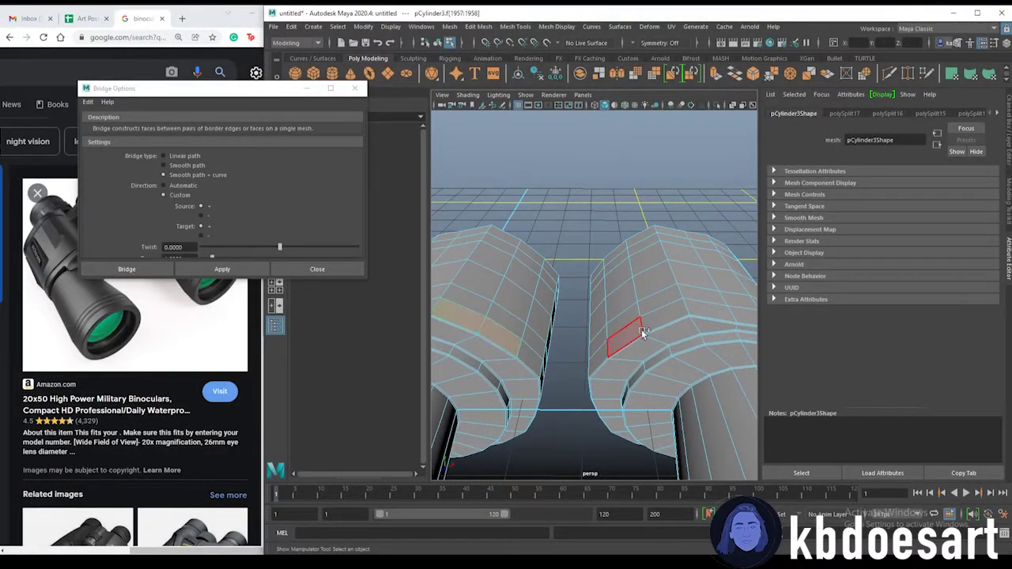
pyautogui.keyDown('shift'); pyautogui.click(642, 332); pyautogui.keyUp('shift')
pyautogui.click(236, 270)
pyautogui.moveTo(625, 332)
pyautogui.keyDown('alt'); pyautogui.mouseDown()
pyautogui.moveTo(603, 340)
pyautogui.moveTo(607, 324)
pyautogui.mouseUp(); pyautogui.keyUp('alt')
pyautogui.keyDown('alt'); pyautogui.moveTo(607, 324); pyautogui.dragTo(617, 327, button='right'); pyautogui.keyUp('alt')
pyautogui.keyDown('alt'); pyautogui.moveTo(617, 327); pyautogui.dragTo(593, 338); pyautogui.keyUp('alt')
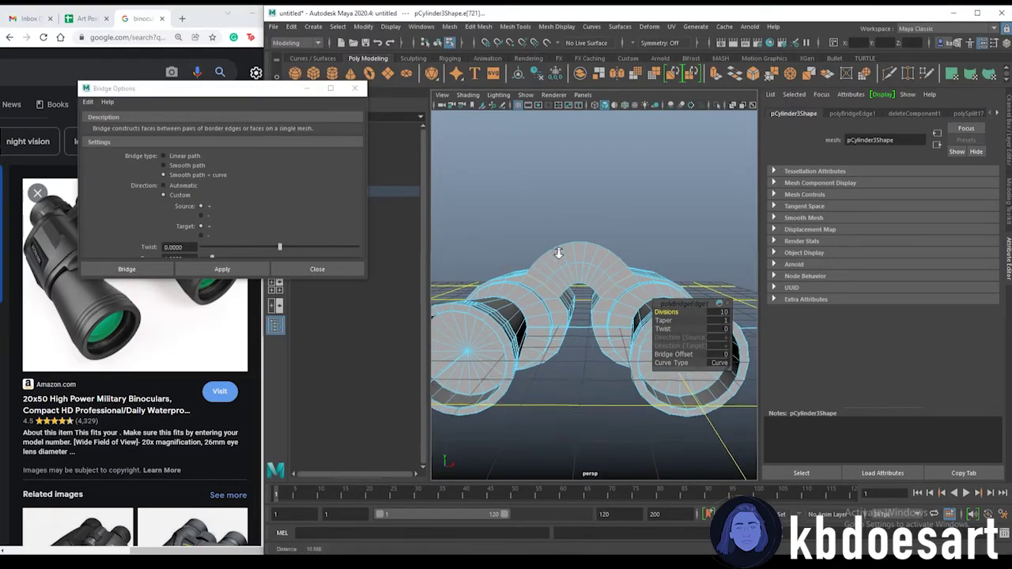
pyautogui.scroll(3, 556, 253)
pyautogui.moveTo(185, 98); pyautogui.dragTo(187, 129)
pyautogui.hotkey('ctrl', 'z')
# Select the inner upper faces near the objective end of both bodies and bridge them along the smooth curved path.
pyautogui.keyDown('alt'); pyautogui.moveTo(565, 226); pyautogui.dragTo(530, 321); pyautogui.keyUp('alt')
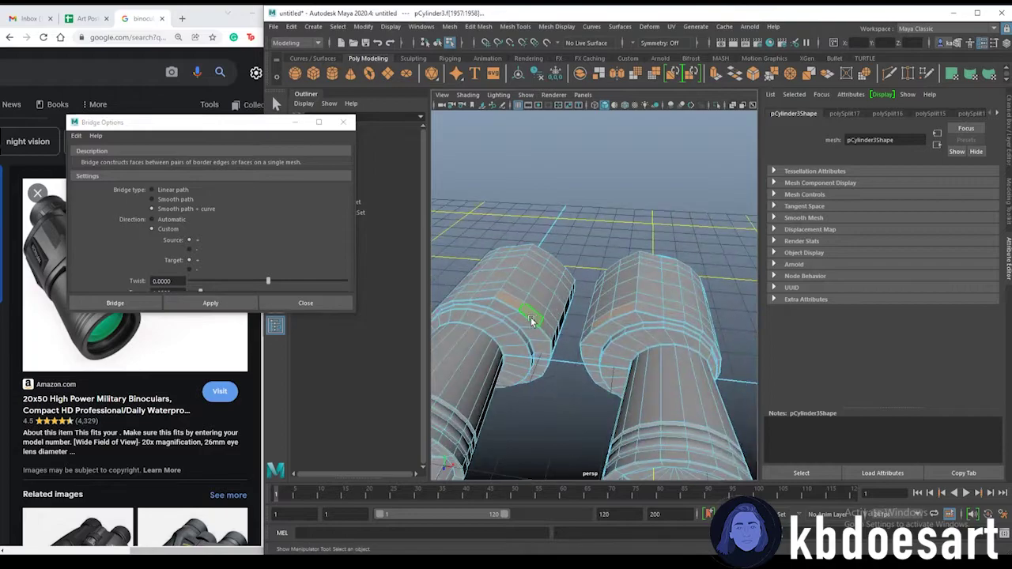
pyautogui.click(585, 332)
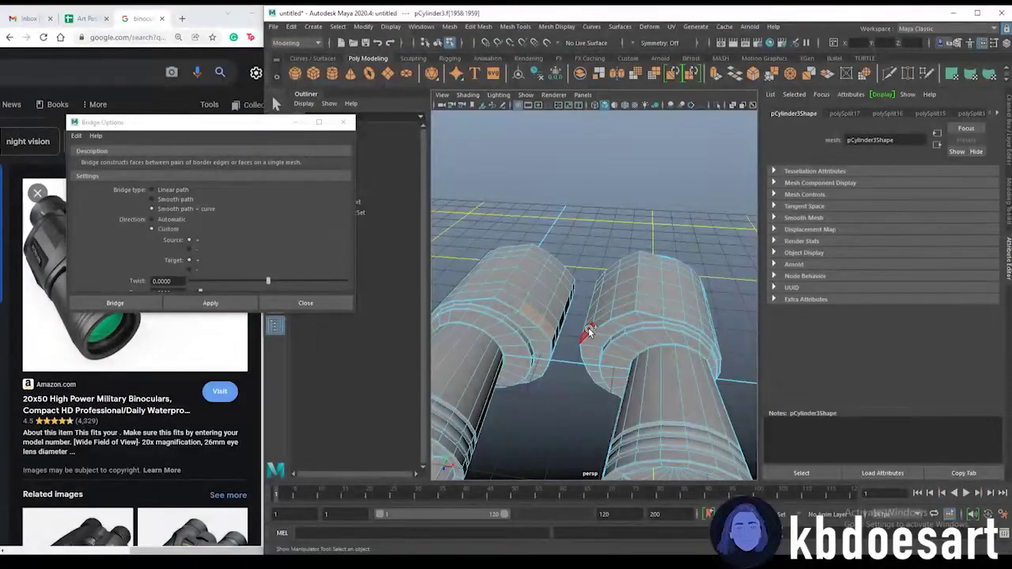
pyautogui.keyDown('alt'); pyautogui.moveTo(598, 326); pyautogui.dragTo(529, 196); pyautogui.keyUp('alt')
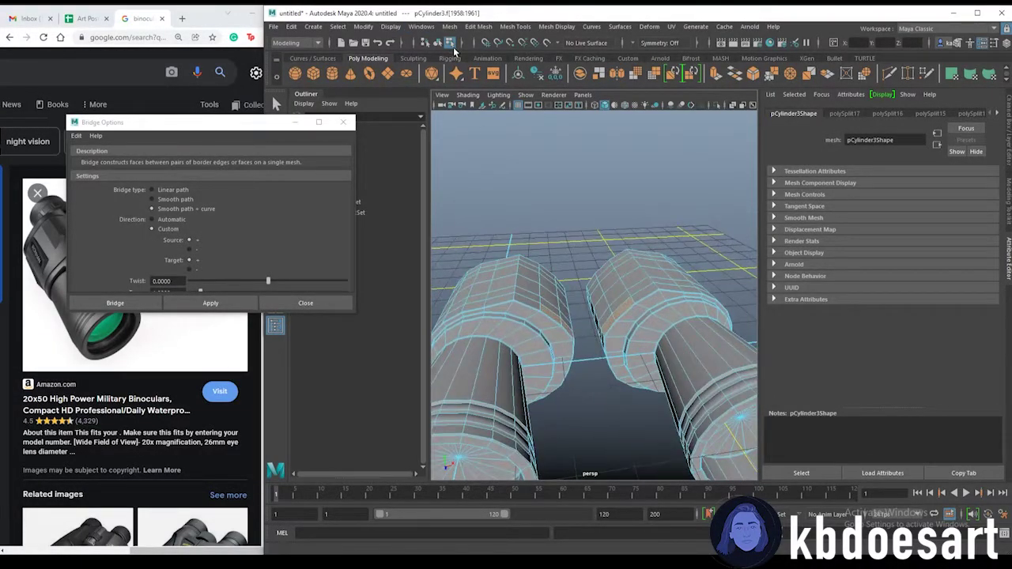
pyautogui.click(224, 301)
# Bridge the matching inner faces at the eyepiece end of both bodies and return to object mode.
pyautogui.keyDown('alt'); pyautogui.moveTo(609, 316); pyautogui.dragTo(553, 276); pyautogui.keyUp('alt')
pyautogui.keyDown('shift'); pyautogui.click(599, 261); pyautogui.keyUp('shift')
pyautogui.keyDown('shift'); pyautogui.click(617, 248); pyautogui.keyUp('shift')
pyautogui.click(213, 304)
pyautogui.keyDown('alt'); pyautogui.moveTo(603, 367); pyautogui.dragTo(580, 316); pyautogui.keyUp('alt')
pyautogui.press('q')
pyautogui.moveTo(620, 285); pyautogui.dragTo(659, 250, button='right')
# Create a polygon cylinder for the hinge and set its X rotation to 90.
pyautogui.scroll(-5, 669, 310)
pyautogui.keyDown('alt'); pyautogui.moveTo(669, 312); pyautogui.dragTo(554, 315); pyautogui.keyUp('alt')
pyautogui.moveTo(256, 117); pyautogui.dragTo(272, 174)
pyautogui.click(398, 166)
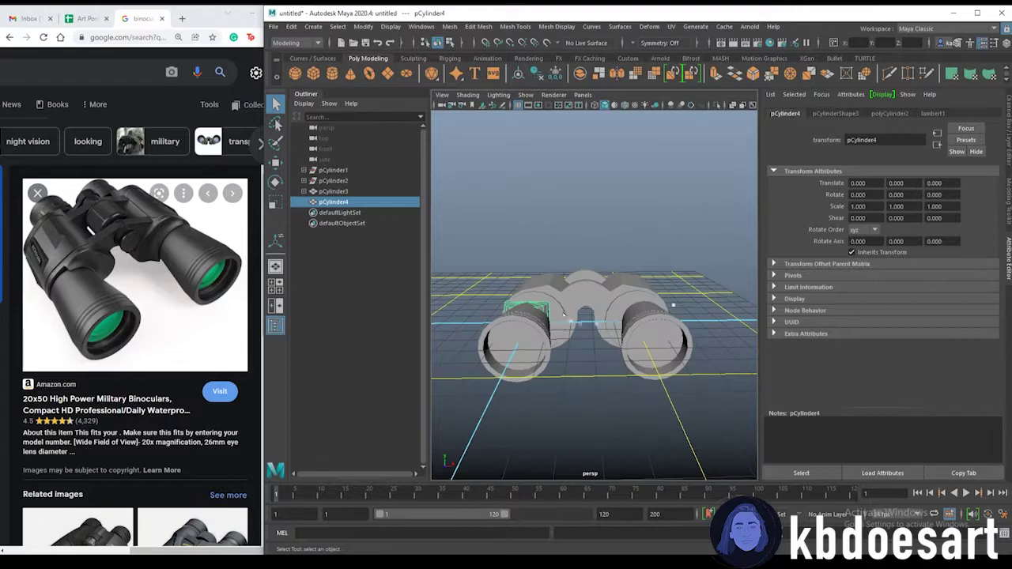
pyautogui.write('90')
pyautogui.press('Return')
# Place the cylinder between the two bridges at 2.738, 1.163, -1.741, scale it to 0.577 and stretch its Y scale to 2.038.
pyautogui.press('w')
pyautogui.moveTo(575, 328); pyautogui.dragTo(633, 329)
pyautogui.keyDown('alt'); pyautogui.moveTo(623, 288); pyautogui.dragTo(677, 345, button='right'); pyautogui.keyUp('alt')
pyautogui.keyDown('alt'); pyautogui.moveTo(678, 345); pyautogui.dragTo(659, 387); pyautogui.keyUp('alt')
pyautogui.press('r')
pyautogui.moveTo(602, 350); pyautogui.dragTo(635, 314)
pyautogui.press('w')
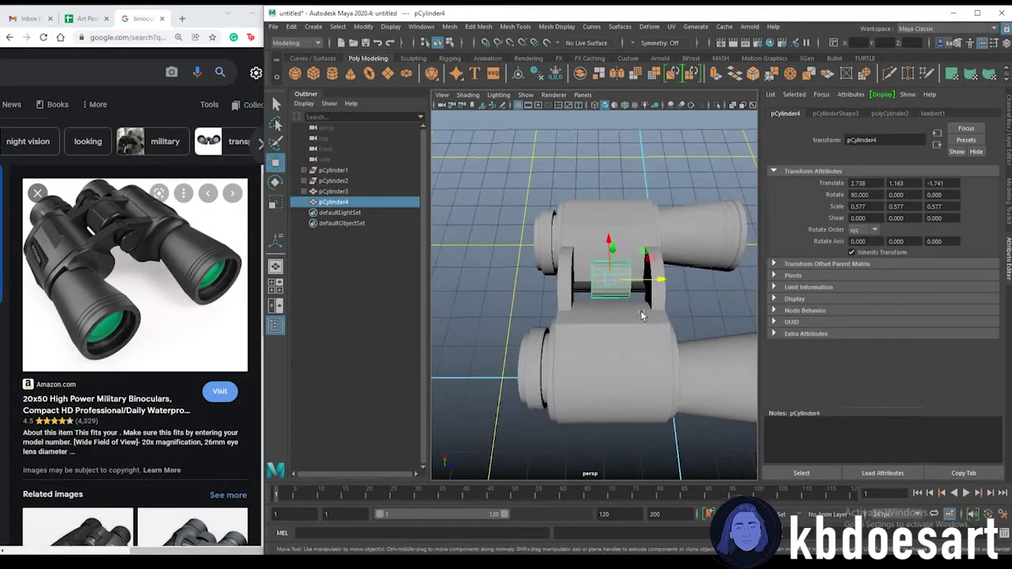
pyautogui.press('r')
pyautogui.moveTo(656, 279); pyautogui.dragTo(620, 309)
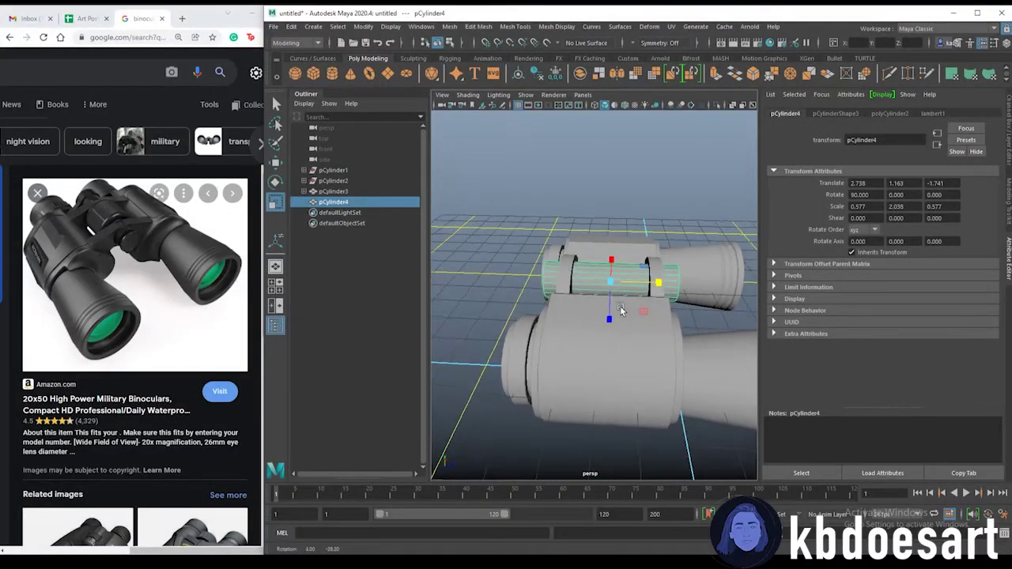
# Insert edge loops around the hinge cylinder at its middle and just inside each bridge arm with the Multi-Cut tool.
pyautogui.scroll(3, 612, 298)
pyautogui.keyDown('shift'); pyautogui.moveTo(589, 246); pyautogui.dragTo(526, 244, button='right'); pyautogui.keyUp('shift')
pyautogui.keyDown('alt'); pyautogui.moveTo(667, 316); pyautogui.dragTo(607, 297, button='right'); pyautogui.keyUp('alt')
pyautogui.keyDown('alt'); pyautogui.moveTo(607, 297); pyautogui.dragTo(614, 309); pyautogui.keyUp('alt')
pyautogui.keyDown('alt'); pyautogui.moveTo(672, 299); pyautogui.dragTo(712, 293, button='right'); pyautogui.keyUp('alt')
pyautogui.keyDown('alt'); pyautogui.moveTo(714, 294); pyautogui.dragTo(629, 296, button='middle'); pyautogui.keyUp('alt')
pyautogui.moveTo(607, 300)
pyautogui.mouseDown()
pyautogui.moveTo(581, 293)
pyautogui.moveTo(601, 284)
pyautogui.mouseUp()
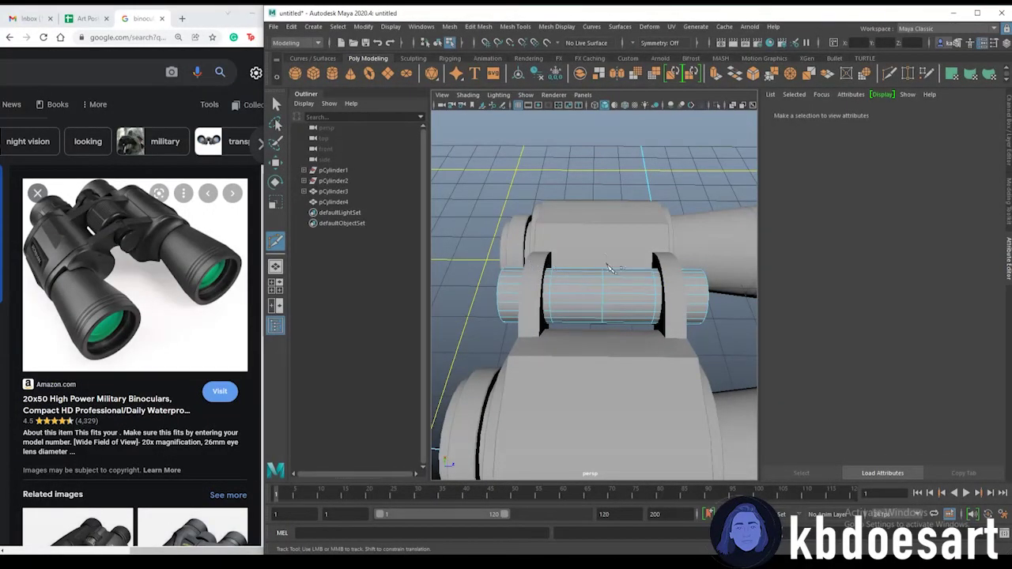
# Extrude the band of faces around the middle of the hinge cylinder outward with a thickness of about 0.39.
pyautogui.press('q')
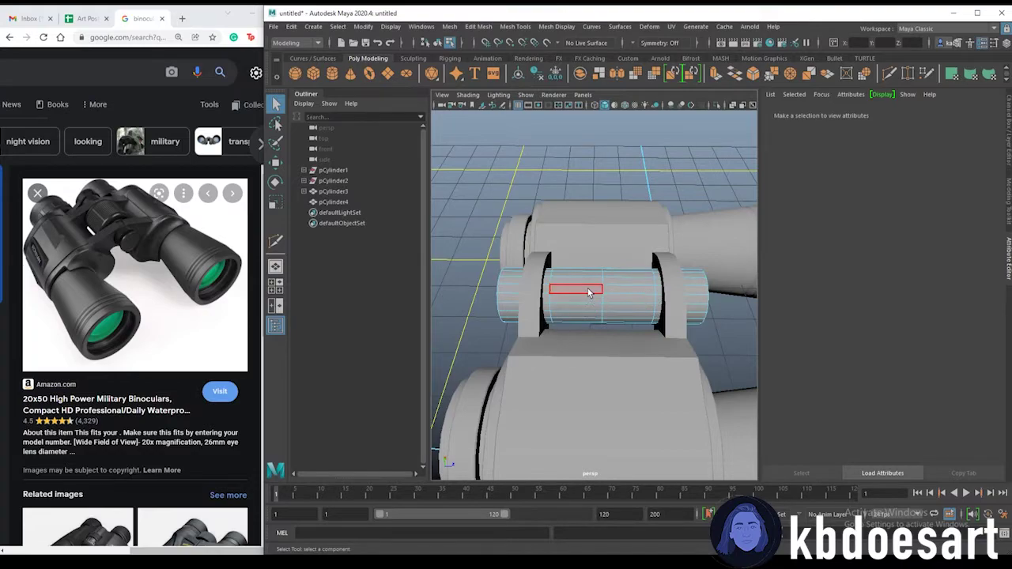
pyautogui.doubleClick(588, 293)
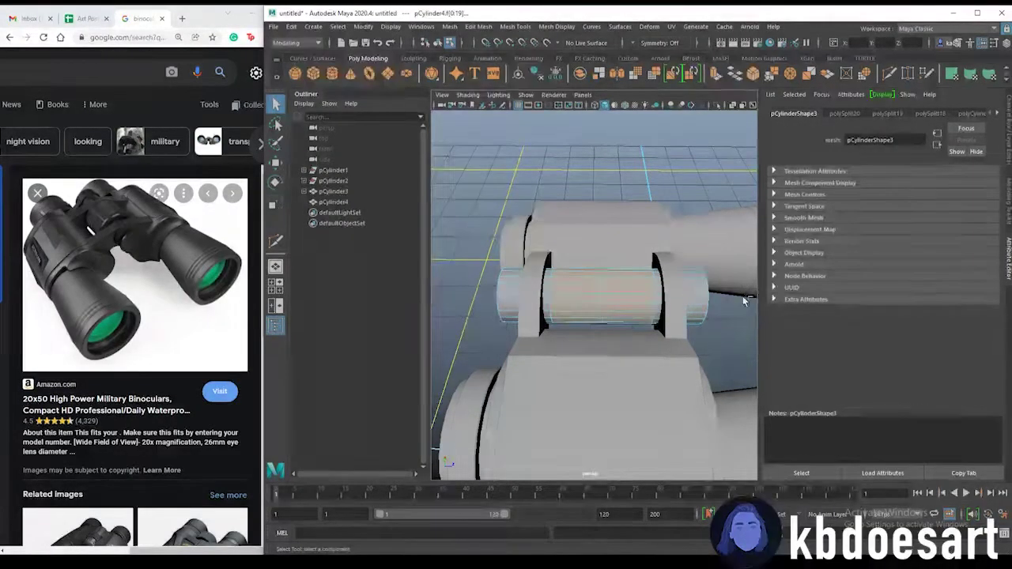
pyautogui.hotkey('ctrl', 'e')
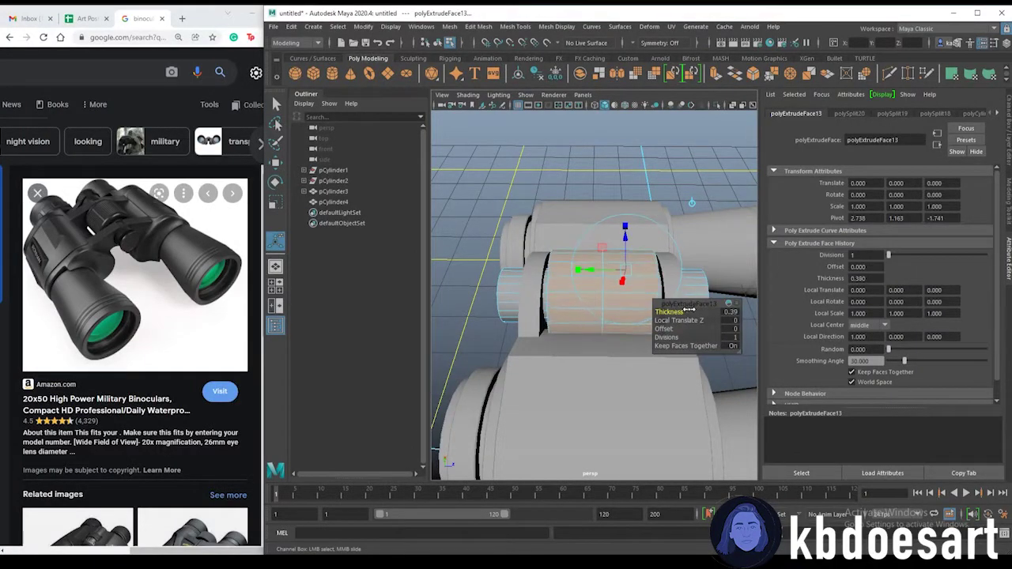
pyautogui.moveTo(689, 310)
pyautogui.keyDown('alt'); pyautogui.mouseDown()
pyautogui.moveTo(668, 330)
pyautogui.moveTo(677, 312)
pyautogui.mouseUp(); pyautogui.keyUp('alt')
pyautogui.keyDown('alt'); pyautogui.moveTo(623, 408); pyautogui.dragTo(723, 338); pyautogui.keyUp('alt')
# Scale the hinge cylinder down to 0.481 and lengthen it to a Y scale of 2.183.
pyautogui.moveTo(605, 273); pyautogui.dragTo(650, 268, button='right')
pyautogui.keyDown('alt'); pyautogui.moveTo(650, 269); pyautogui.dragTo(648, 314); pyautogui.keyUp('alt')
pyautogui.press('r')
pyautogui.moveTo(594, 294); pyautogui.dragTo(577, 296)
pyautogui.keyDown('alt'); pyautogui.moveTo(629, 338); pyautogui.dragTo(619, 317); pyautogui.keyUp('alt')
pyautogui.moveTo(556, 301); pyautogui.dragTo(630, 339)
# Insert edge loops around both protruding ends of the hinge cylinder with the Multi-Cut tool.
pyautogui.keyDown('shift'); pyautogui.moveTo(623, 299); pyautogui.dragTo(581, 299, button='right'); pyautogui.keyUp('shift')
pyautogui.keyDown('alt'); pyautogui.moveTo(660, 336); pyautogui.dragTo(609, 328); pyautogui.keyUp('alt')
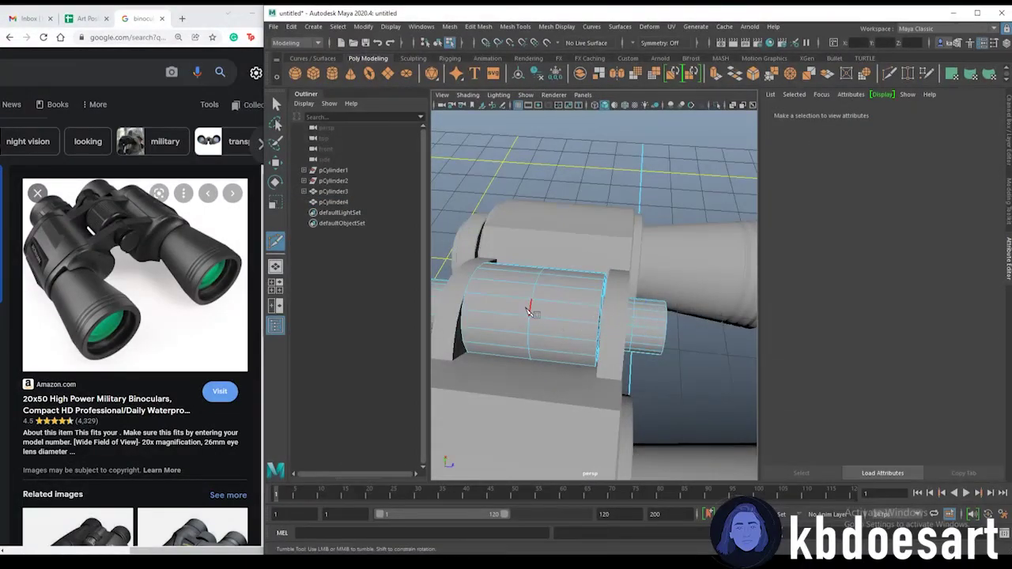
pyautogui.keyDown('alt'); pyautogui.moveTo(529, 311); pyautogui.dragTo(629, 307, button='middle'); pyautogui.keyUp('alt')
pyautogui.scroll(-2, 627, 305)
pyautogui.keyDown('alt'); pyautogui.moveTo(558, 351); pyautogui.dragTo(543, 319); pyautogui.keyUp('alt')
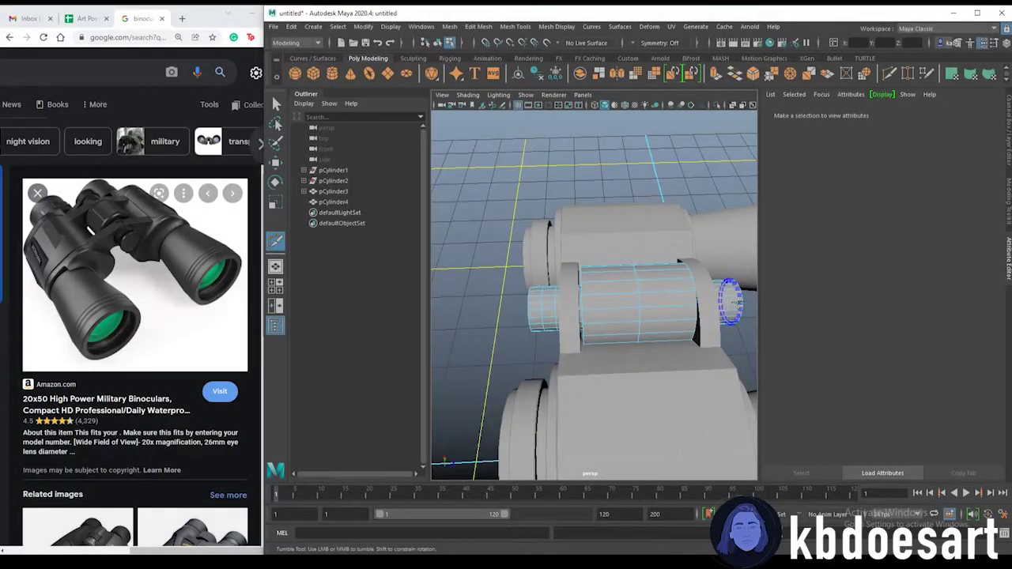
# Extrude the face rings between the new loops at both hinge ends with a thickness of about 0.15.
pyautogui.keyDown('alt'); pyautogui.moveTo(696, 366); pyautogui.dragTo(673, 288); pyautogui.keyUp('alt')
pyautogui.moveTo(672, 288); pyautogui.dragTo(674, 322, button='right')
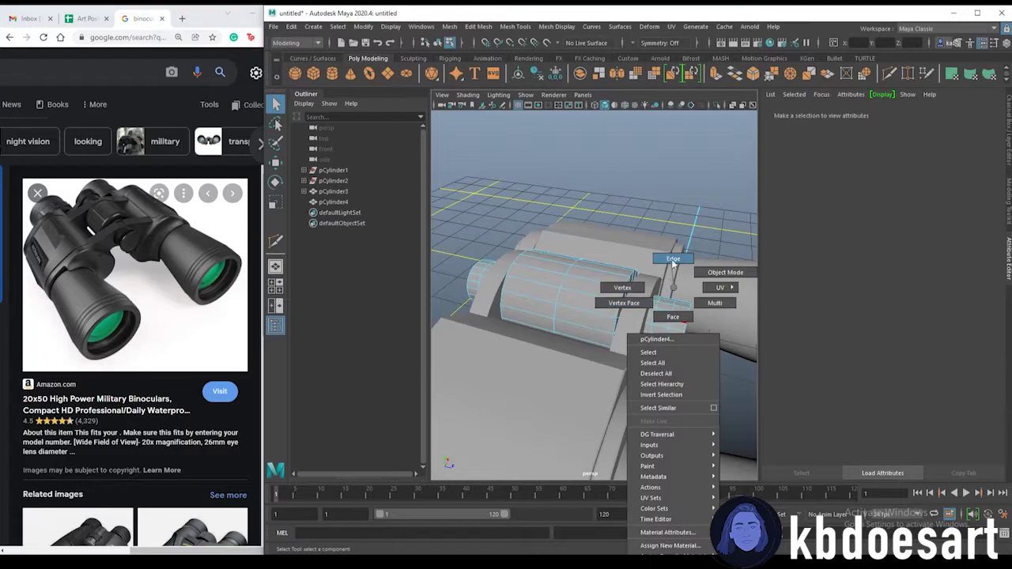
pyautogui.moveTo(673, 263); pyautogui.dragTo(673, 318, button='right')
pyautogui.keyDown('alt'); pyautogui.moveTo(504, 310); pyautogui.dragTo(590, 302); pyautogui.keyUp('alt')
pyautogui.hotkey('ctrl', 'e')
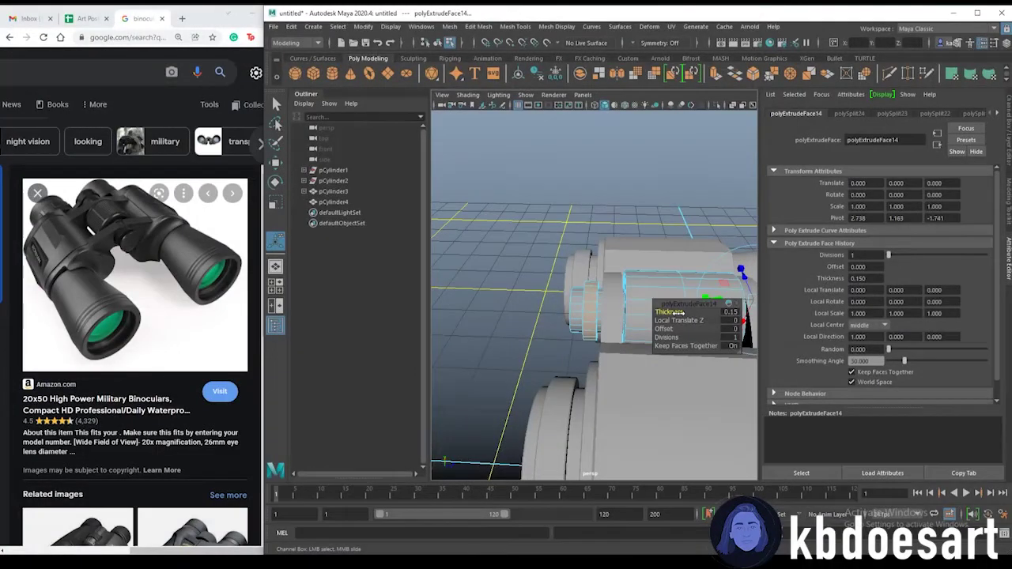
pyautogui.keyDown('alt'); pyautogui.moveTo(678, 313); pyautogui.dragTo(585, 315); pyautogui.keyUp('alt')
# Bevel the edge loops on the hinge cylinder's ends and raised sections with 2 segments and return to object mode.
pyautogui.keyDown('alt'); pyautogui.moveTo(543, 374); pyautogui.dragTo(594, 307); pyautogui.keyUp('alt')
pyautogui.moveTo(572, 287); pyautogui.dragTo(573, 259, button='right')
pyautogui.doubleClick(583, 307)
pyautogui.keyDown('alt'); pyautogui.moveTo(583, 309); pyautogui.dragTo(579, 378); pyautogui.keyUp('alt')
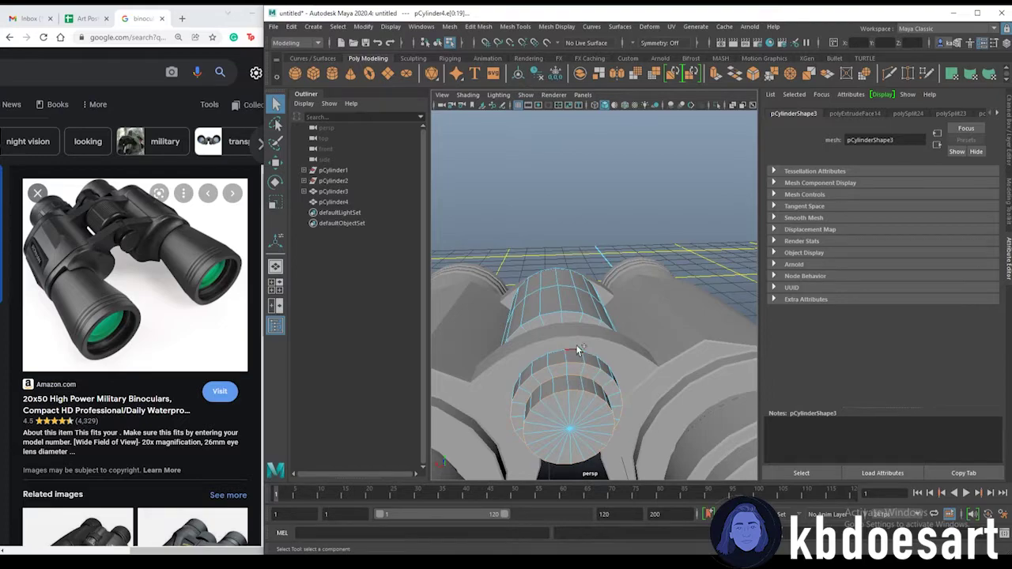
pyautogui.moveTo(569, 355)
pyautogui.keyDown('alt'); pyautogui.mouseDown()
pyautogui.moveTo(605, 444)
pyautogui.moveTo(663, 360)
pyautogui.moveTo(641, 372)
pyautogui.moveTo(680, 375)
pyautogui.moveTo(544, 374)
pyautogui.moveTo(545, 354)
pyautogui.moveTo(612, 359)
pyautogui.moveTo(559, 373)
pyautogui.mouseUp(); pyautogui.keyUp('alt')
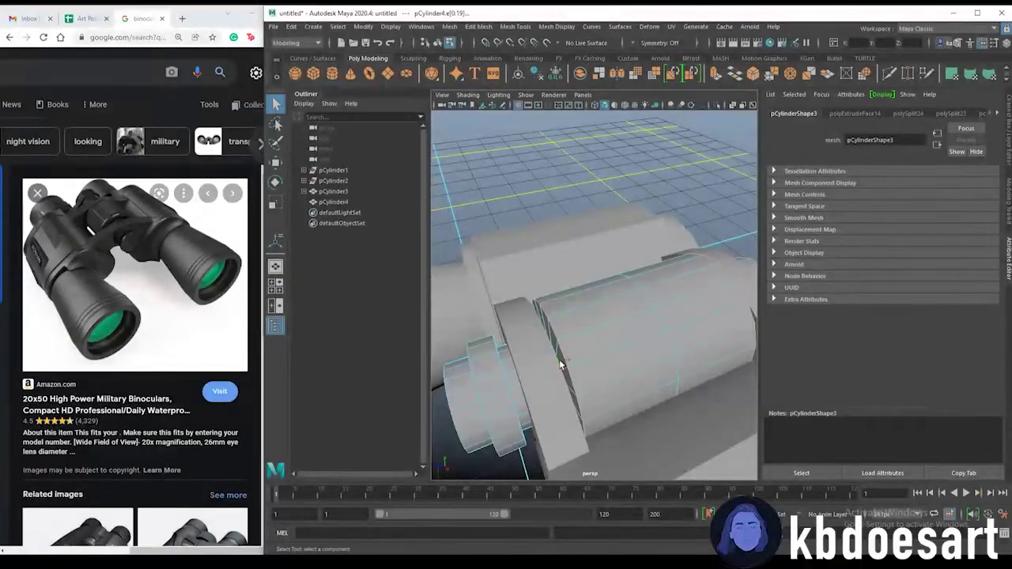
pyautogui.keyDown('alt'); pyautogui.moveTo(525, 397); pyautogui.dragTo(649, 360); pyautogui.keyUp('alt')
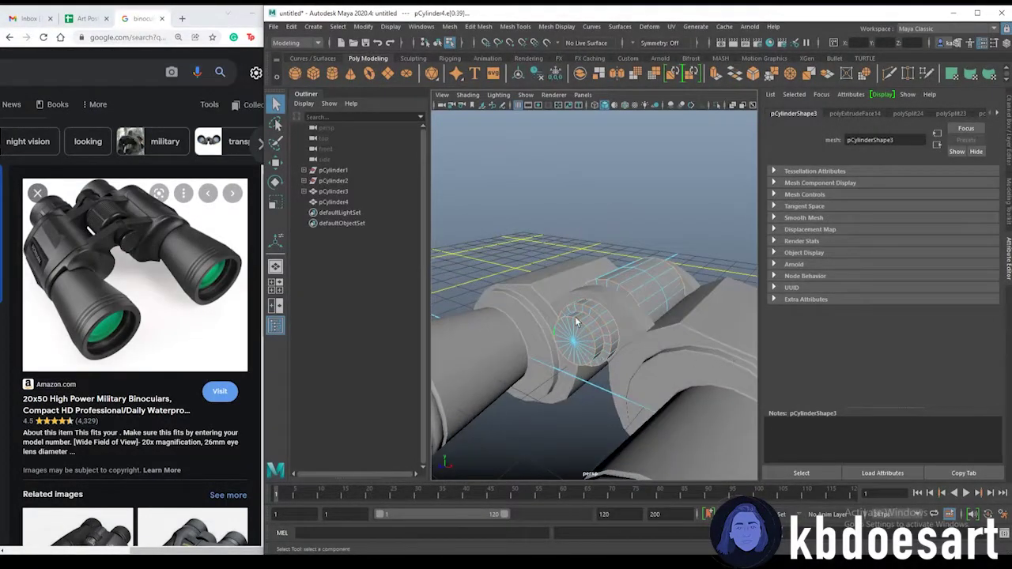
pyautogui.hotkey('ctrl', 'b')
pyautogui.click(701, 321)
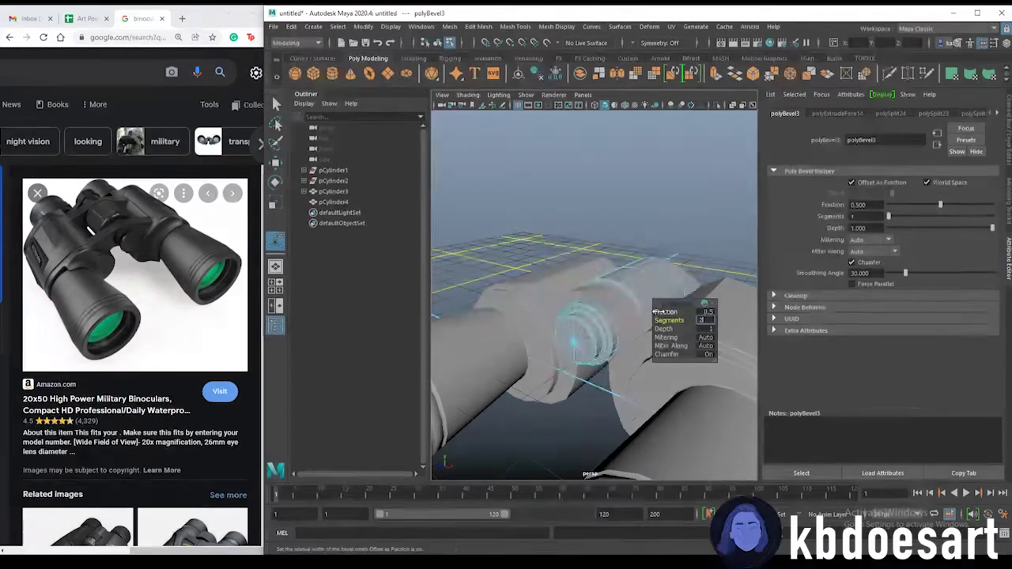
pyautogui.keyDown('alt'); pyautogui.moveTo(592, 331); pyautogui.dragTo(641, 288); pyautogui.keyUp('alt')
pyautogui.moveTo(641, 287); pyautogui.dragTo(677, 244, button='right')
# Try lengthening the binocular body to a Z scale of about 1.099, and undo it.
pyautogui.click(676, 400)
pyautogui.keyDown('alt'); pyautogui.moveTo(677, 400); pyautogui.dragTo(635, 397, button='right'); pyautogui.keyUp('alt')
pyautogui.keyDown('alt'); pyautogui.moveTo(635, 397); pyautogui.dragTo(639, 380); pyautogui.keyUp('alt')
pyautogui.click(633, 276)
pyautogui.click(663, 383)
pyautogui.keyDown('alt'); pyautogui.moveTo(669, 384); pyautogui.dragTo(637, 386, button='right'); pyautogui.keyUp('alt')
pyautogui.keyDown('alt'); pyautogui.moveTo(663, 381); pyautogui.dragTo(709, 398); pyautogui.keyUp('alt')
pyautogui.click(663, 370)
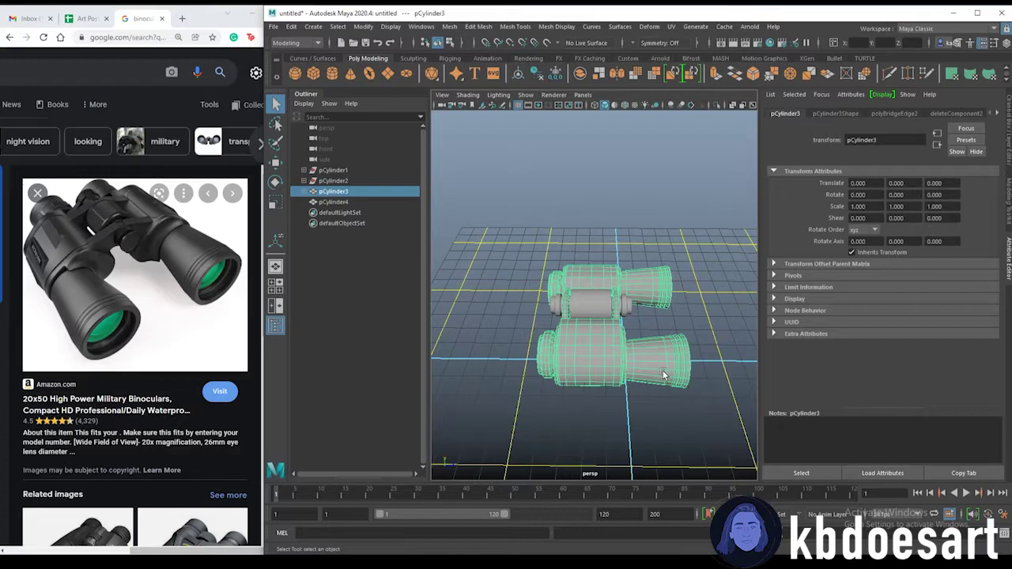
pyautogui.press('r')
pyautogui.moveTo(656, 321); pyautogui.dragTo(670, 321)
pyautogui.hotkey('ctrl', 'z')
pyautogui.hotkey('ctrl', 'z')
pyautogui.hotkey('ctrl', 'z')
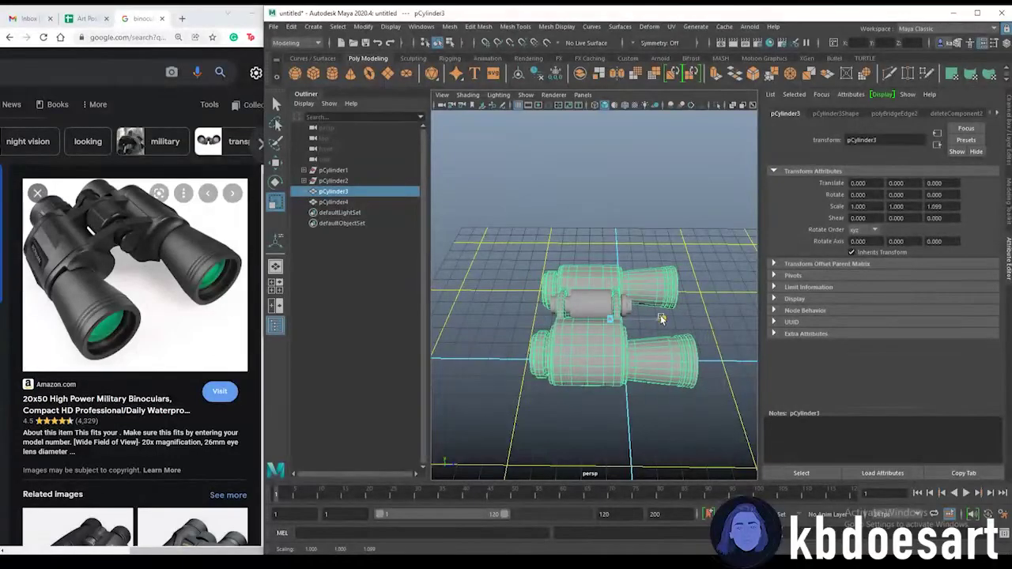
# Try stretching the body and hinge cylinder together along their length, and undo it.
pyautogui.keyDown('shift'); pyautogui.click(631, 313); pyautogui.keyUp('shift')
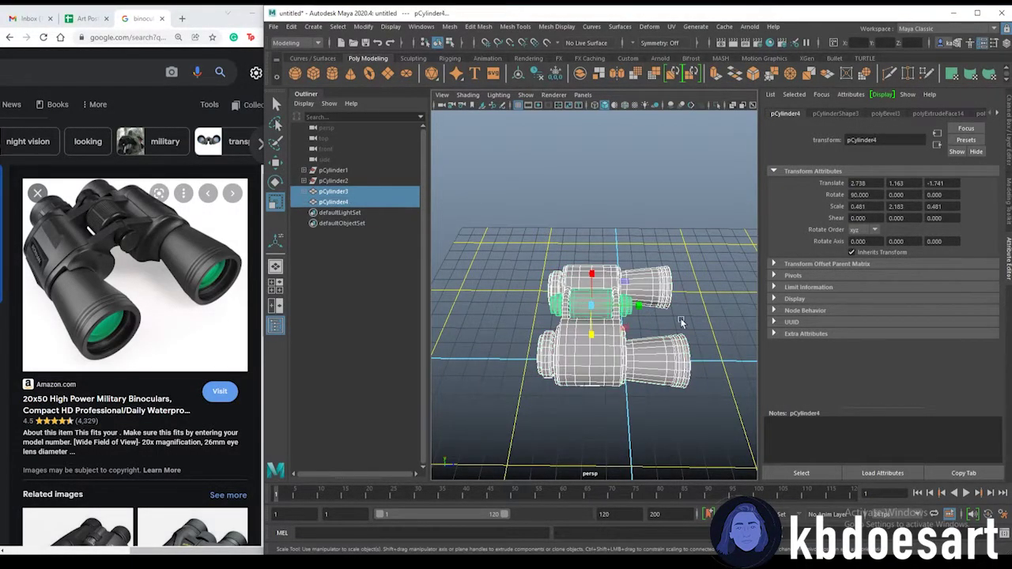
pyautogui.moveTo(639, 305); pyautogui.dragTo(651, 309)
pyautogui.hotkey('ctrl', 'z')
# Stretch the binocular body along its length without the hinge cylinder, and select the hinge.
pyautogui.click(661, 324)
pyautogui.moveTo(569, 293); pyautogui.dragTo(598, 275, button='right')
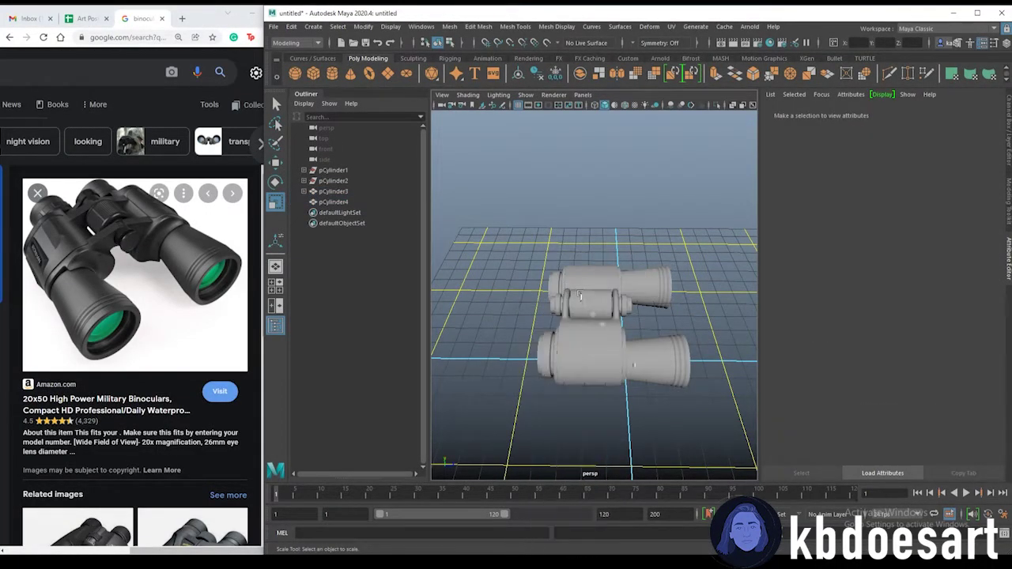
pyautogui.click(622, 310)
pyautogui.moveTo(657, 319); pyautogui.dragTo(657, 319)
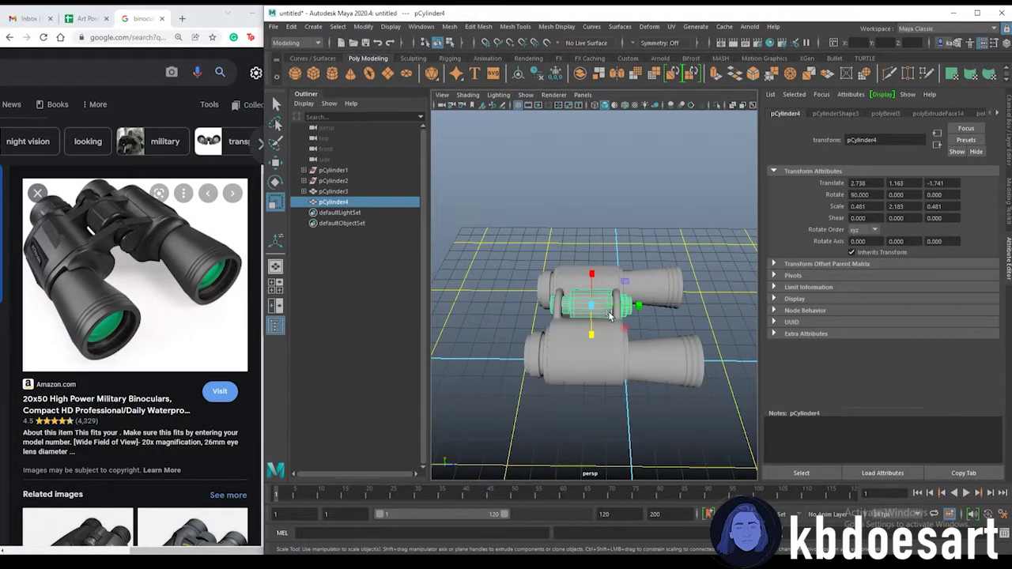
# Recentre the hinge cylinder between the bridges at Z -1.912 and lengthen it to a Y scale of 2.533.
pyautogui.press('w')
pyautogui.moveTo(609, 314); pyautogui.dragTo(617, 308)
pyautogui.press('f')
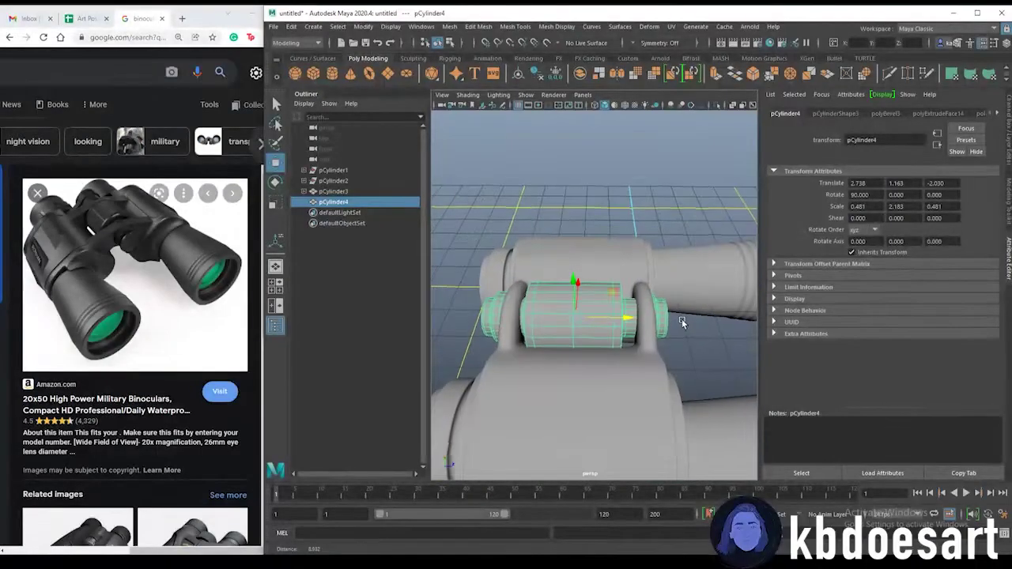
pyautogui.press('r')
pyautogui.moveTo(606, 320); pyautogui.dragTo(650, 375)
pyautogui.press('w')
pyautogui.press('r')
pyautogui.click(656, 380)
pyautogui.scroll(-5, 648, 391)
pyautogui.keyDown('alt'); pyautogui.moveTo(635, 414); pyautogui.dragTo(581, 360); pyautogui.keyUp('alt')
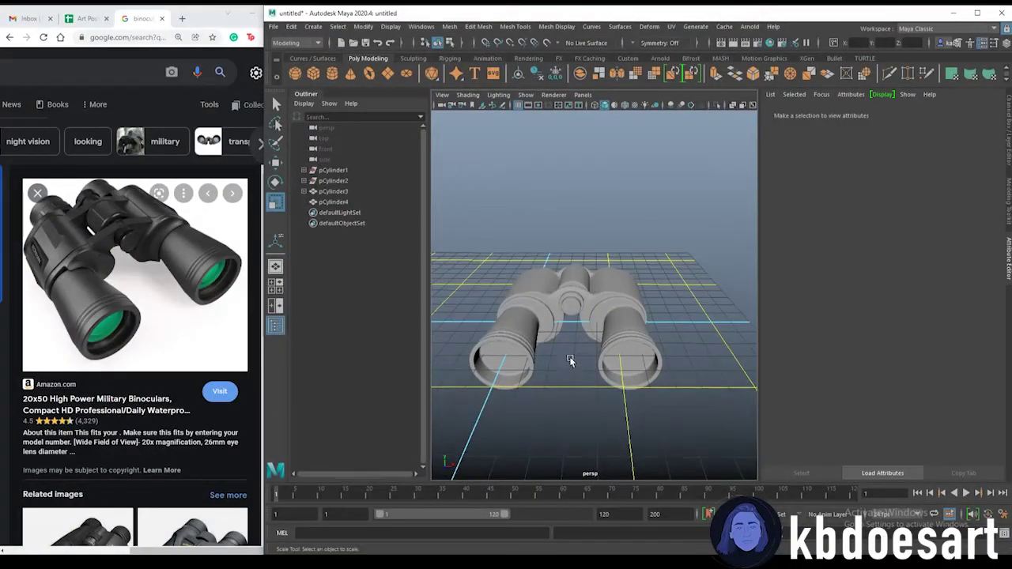
# Combine the binocular body and the hinge cylinder into a single mesh.
pyautogui.click(554, 319)
pyautogui.keyDown('shift'); pyautogui.click(580, 275); pyautogui.keyUp('shift')
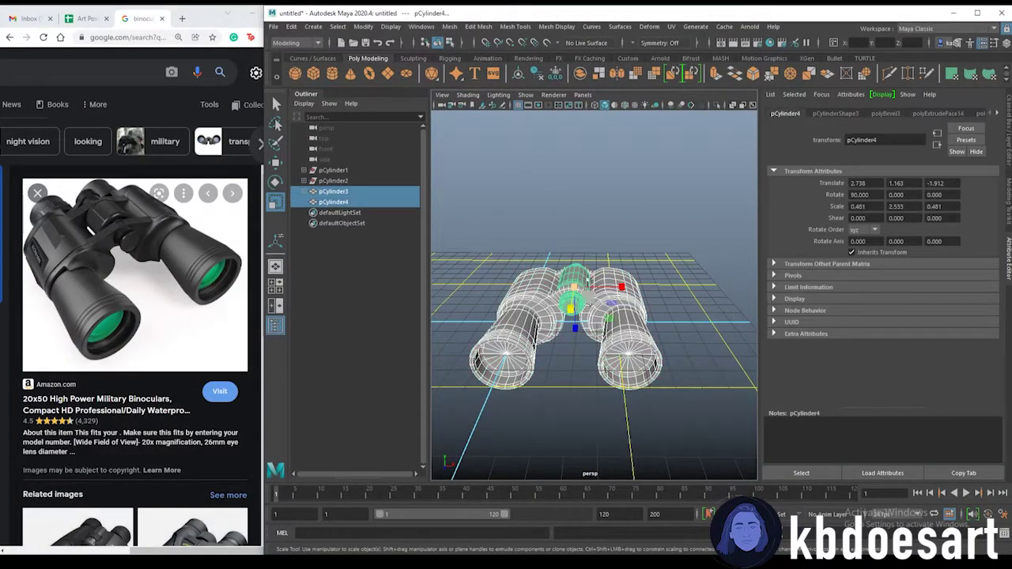
pyautogui.click(449, 27)
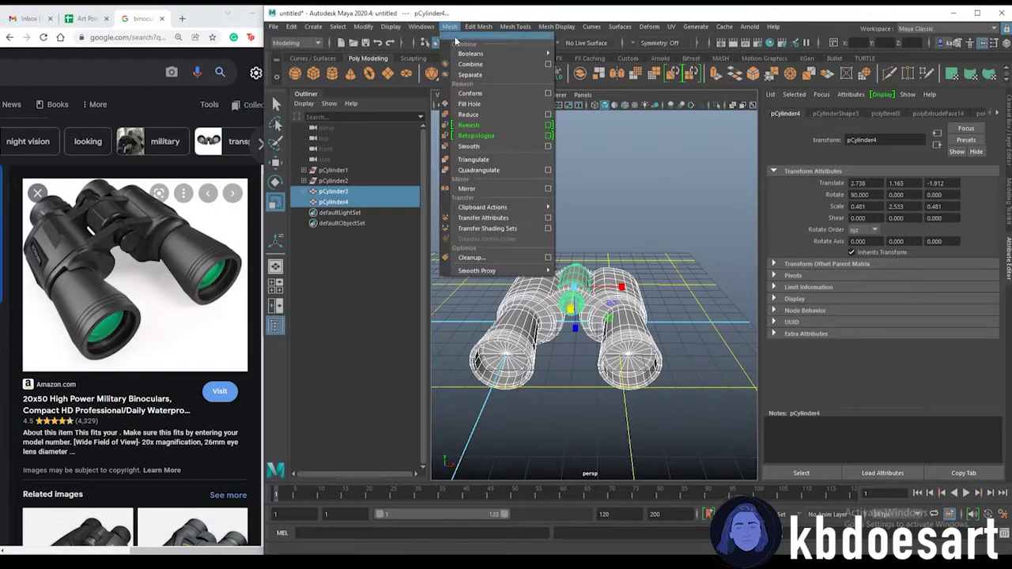
pyautogui.click(481, 64)
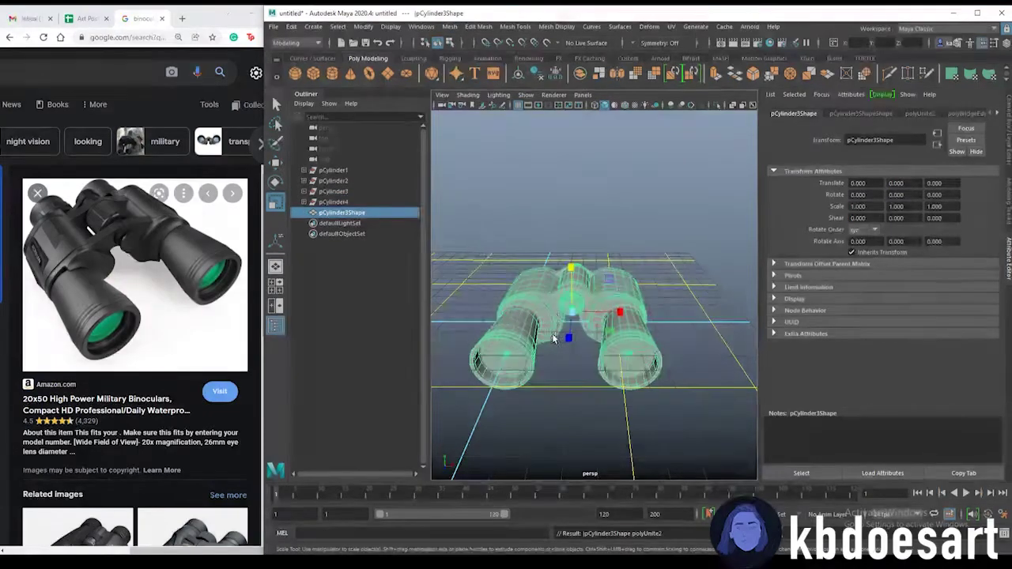
# Assign a new Ai Standard Surface material to the combined mesh and name it black.
pyautogui.rightClick(605, 306)
pyautogui.click(601, 545)
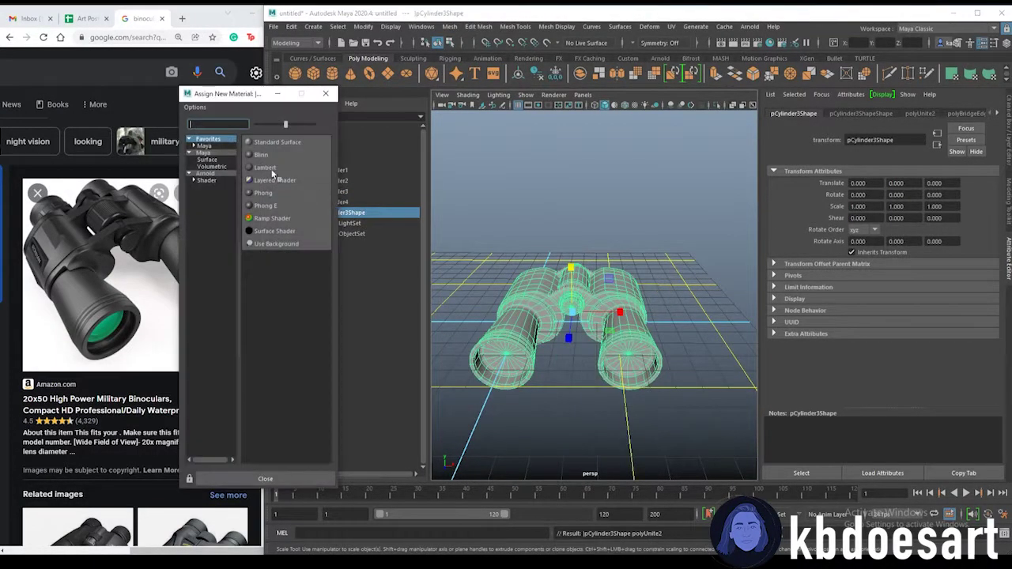
pyautogui.click(225, 180)
pyautogui.click(290, 335)
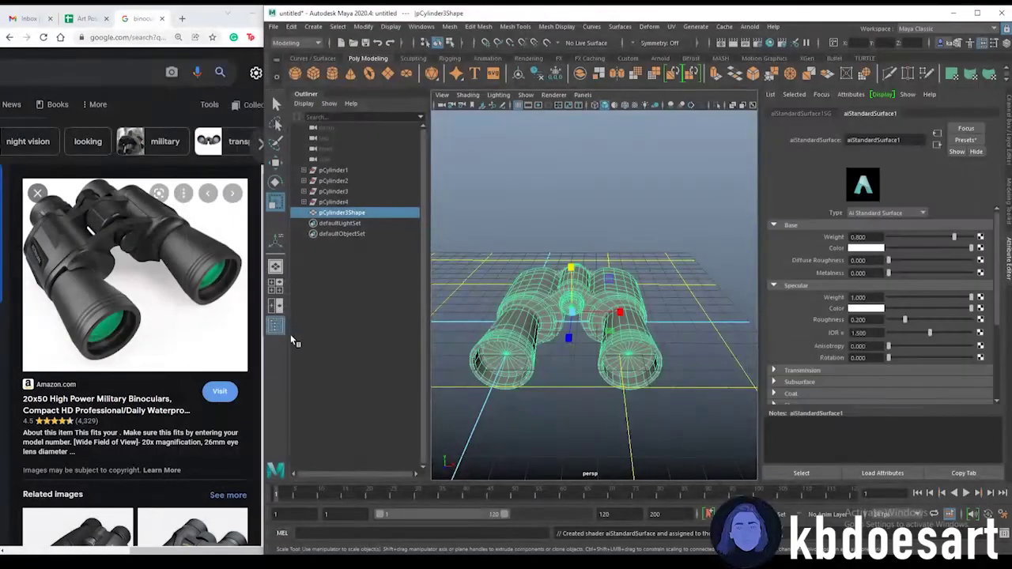
pyautogui.write('black')
pyautogui.press('Return')
# Darken the black material's base color to just above pure black.
pyautogui.click(896, 247)
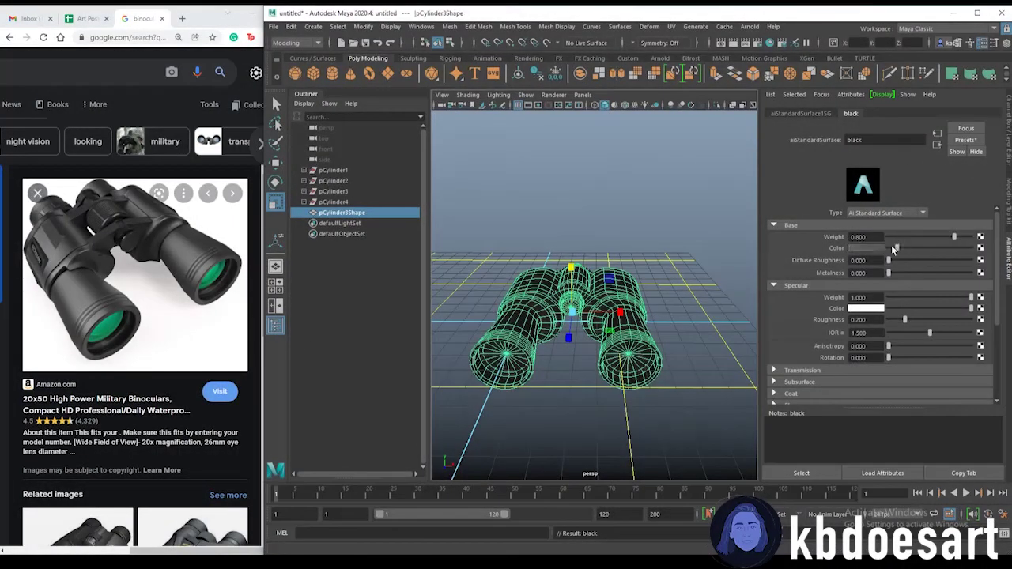
pyautogui.scroll(2, 645, 259)
pyautogui.scroll(1, 644, 258)
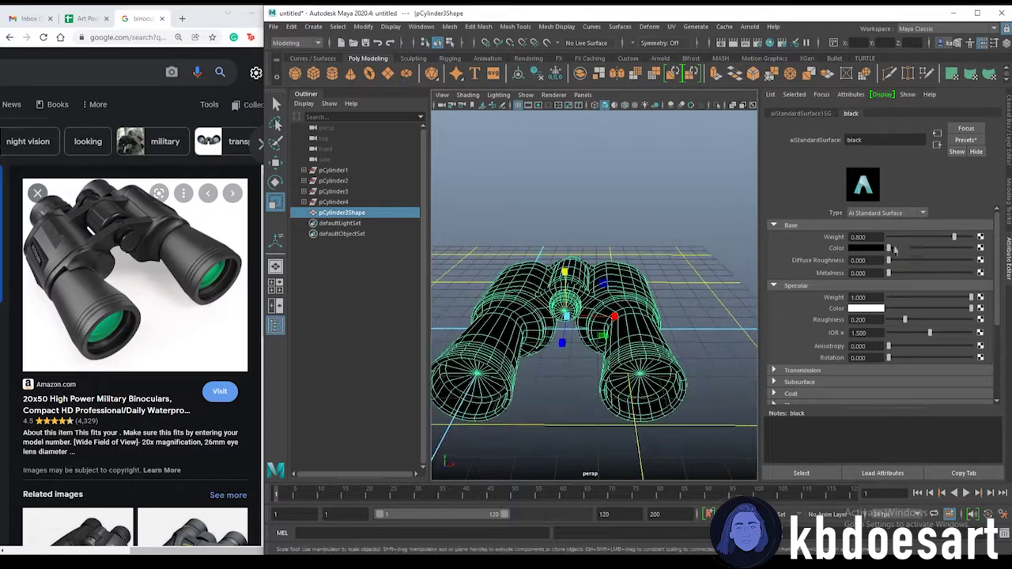
pyautogui.click(878, 246)
pyautogui.moveTo(834, 299); pyautogui.dragTo(837, 300)
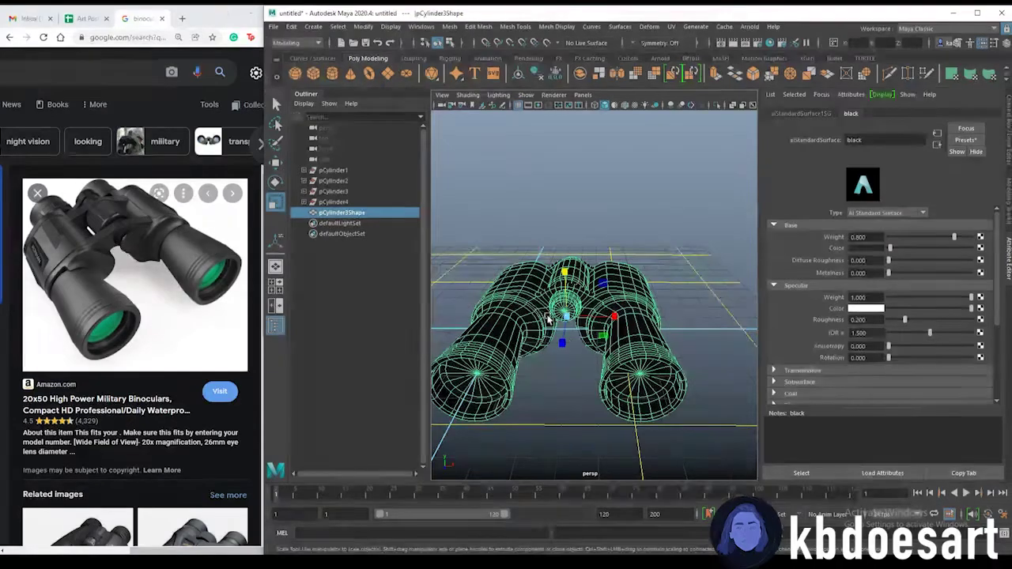
# Switch the combined mesh to face mode and select the lens faces inside the front of one barrel.
pyautogui.keyDown('alt'); pyautogui.moveTo(658, 397); pyautogui.dragTo(615, 331); pyautogui.keyUp('alt')
pyautogui.click(640, 350)
pyautogui.moveTo(625, 288); pyautogui.dragTo(624, 318, button='right')
pyautogui.keyDown('alt'); pyautogui.moveTo(624, 318); pyautogui.dragTo(714, 321, button='right'); pyautogui.keyUp('alt')
pyautogui.press('q')
pyautogui.click(668, 276)
pyautogui.keyDown('shift'); pyautogui.click(693, 273); pyautogui.keyUp('shift')
pyautogui.keyDown('shift'); pyautogui.click(714, 275); pyautogui.keyUp('shift')
pyautogui.moveTo(721, 298)
pyautogui.keyDown('shift'); pyautogui.mouseDown()
pyautogui.moveTo(643, 341)
pyautogui.moveTo(657, 304)
pyautogui.mouseUp(); pyautogui.keyUp('shift')
pyautogui.keyDown('shift'); pyautogui.click(619, 233); pyautogui.keyUp('shift')
pyautogui.keyDown('shift'); pyautogui.doubleClick(648, 217); pyautogui.keyUp('shift')
pyautogui.keyDown('alt'); pyautogui.moveTo(695, 275); pyautogui.dragTo(673, 276, button='right'); pyautogui.keyUp('alt')
pyautogui.keyDown('shift'); pyautogui.click(632, 235); pyautogui.keyUp('shift')
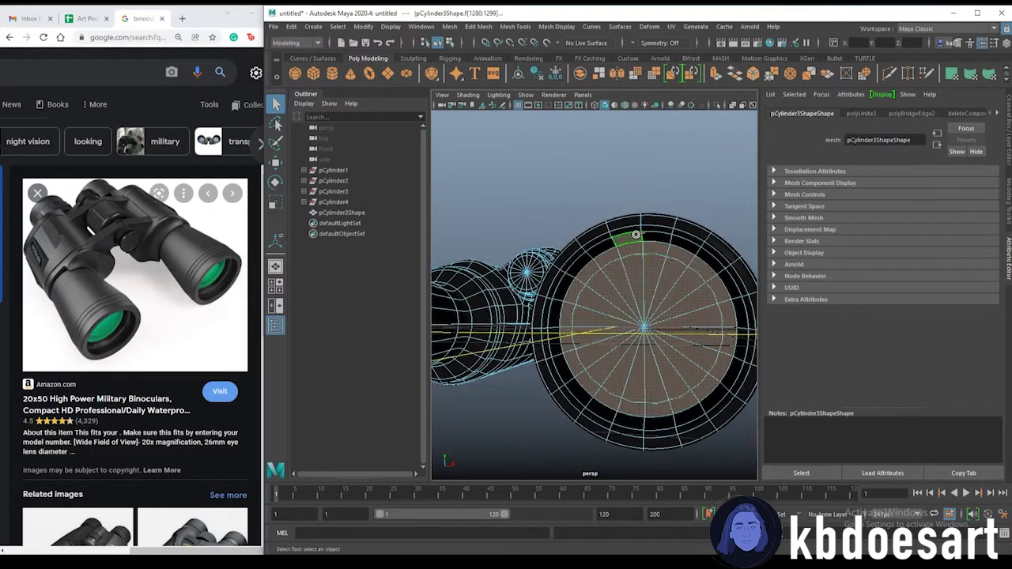
pyautogui.keyDown('shift'); pyautogui.doubleClick(650, 236); pyautogui.keyUp('shift')
# Remove the inner wall faces of the barrel from the selection, keeping the lens disc.
pyautogui.keyDown('alt'); pyautogui.moveTo(650, 271); pyautogui.dragTo(630, 283); pyautogui.keyUp('alt')
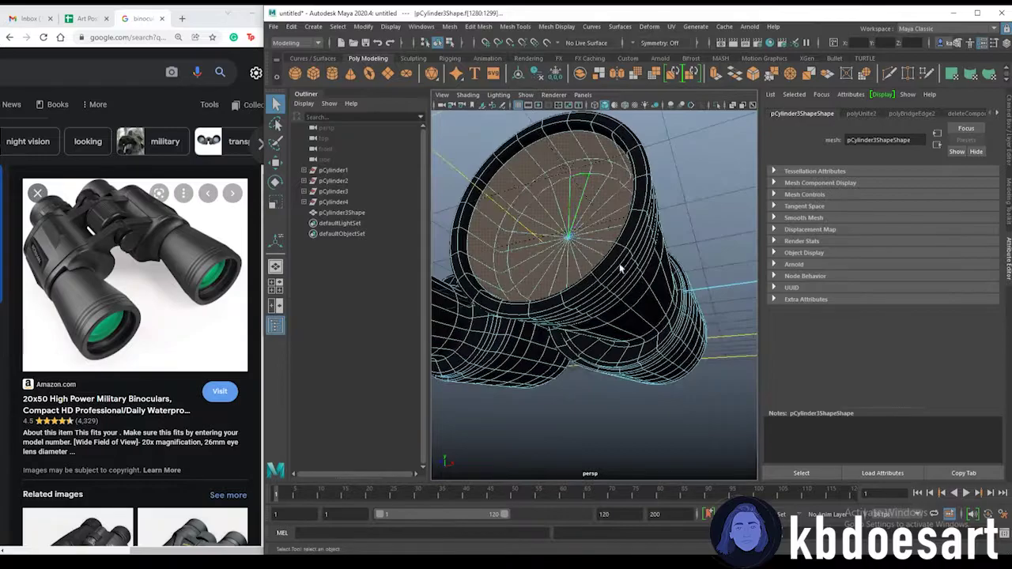
pyautogui.keyDown('alt'); pyautogui.moveTo(552, 171); pyautogui.dragTo(577, 199); pyautogui.keyUp('alt')
pyautogui.keyDown('ctrl'); pyautogui.doubleClick(570, 176); pyautogui.keyUp('ctrl')
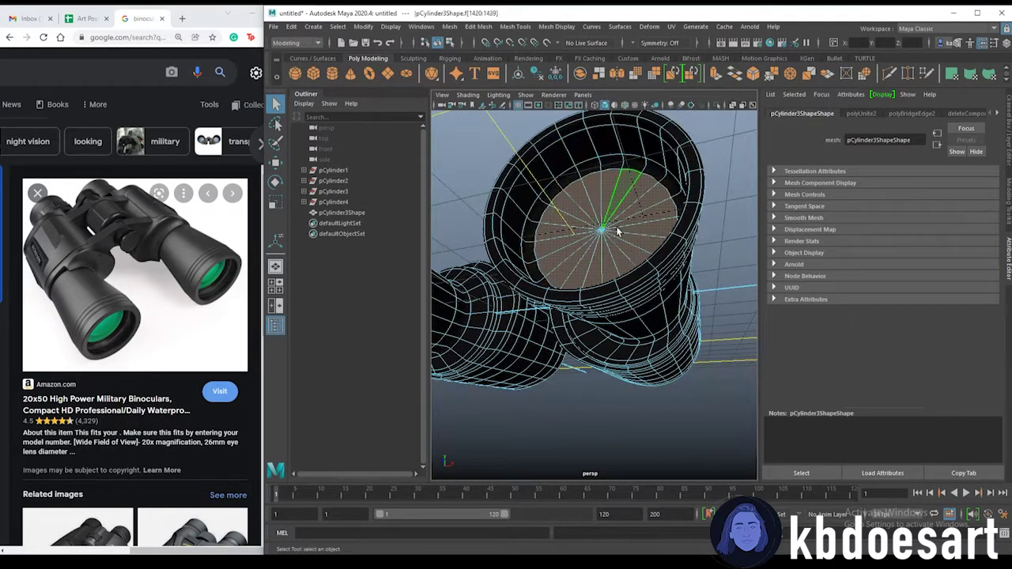
pyautogui.keyDown('alt'); pyautogui.moveTo(617, 230); pyautogui.dragTo(626, 221); pyautogui.keyUp('alt')
pyautogui.keyDown('shift'); pyautogui.doubleClick(642, 222); pyautogui.keyUp('shift')
pyautogui.scroll(-4, 682, 290)
pyautogui.keyDown('alt'); pyautogui.moveTo(682, 290); pyautogui.dragTo(677, 349); pyautogui.keyUp('alt')
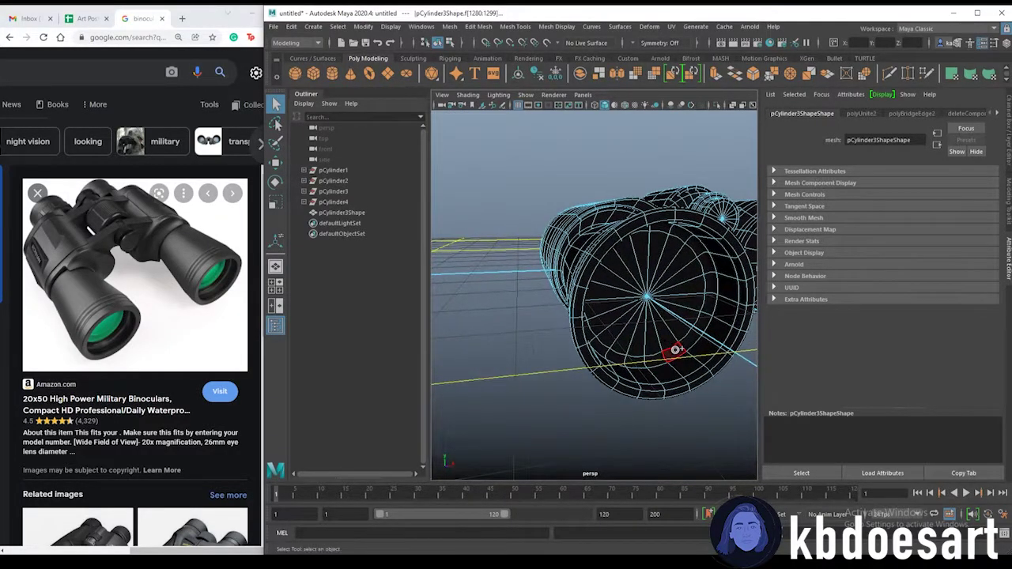
# Add the other barrel's front lens disc faces to the selection.
pyautogui.doubleClick(657, 358)
pyautogui.moveTo(648, 280)
pyautogui.keyDown('alt'); pyautogui.mouseDown()
pyautogui.moveTo(566, 280)
pyautogui.moveTo(583, 313)
pyautogui.mouseUp(); pyautogui.keyUp('alt')
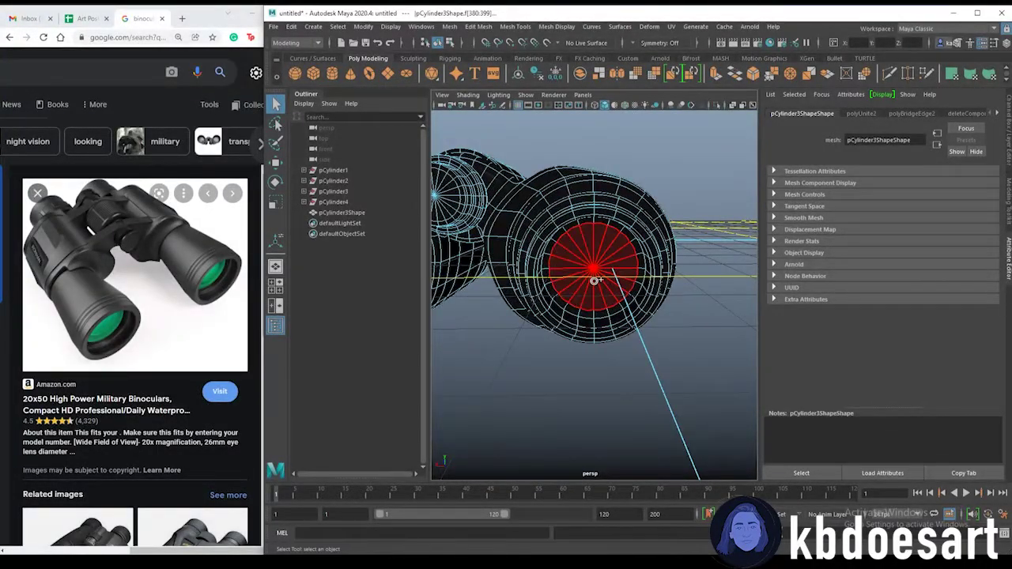
pyautogui.keyDown('alt'); pyautogui.moveTo(511, 313); pyautogui.dragTo(476, 343); pyautogui.keyUp('alt')
pyautogui.press('Delete')
# Assign a new Ai Standard Surface material to the selected lens faces.
pyautogui.moveTo(474, 317); pyautogui.dragTo(462, 535, button='right')
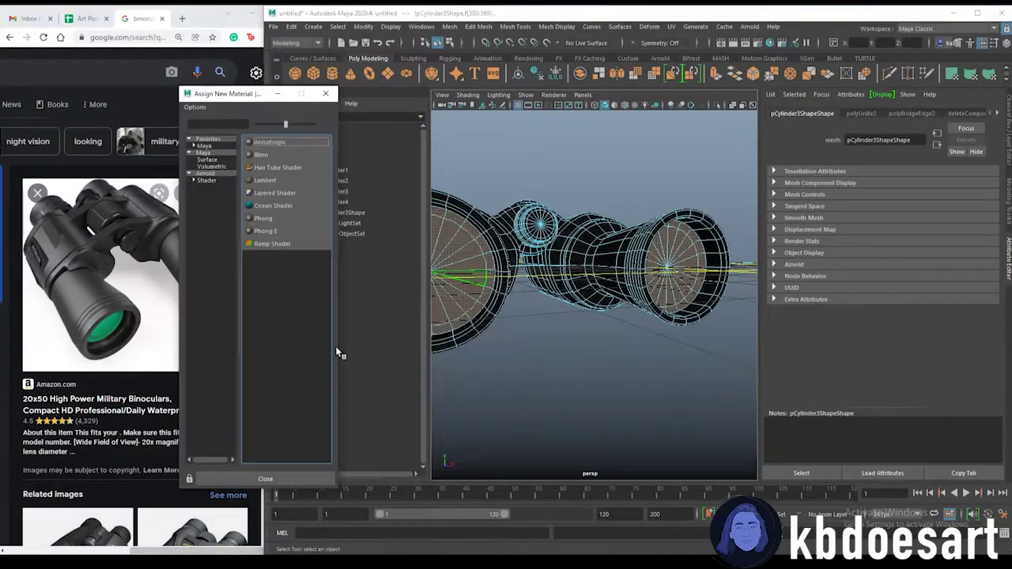
pyautogui.click(219, 190)
pyautogui.click(283, 320)
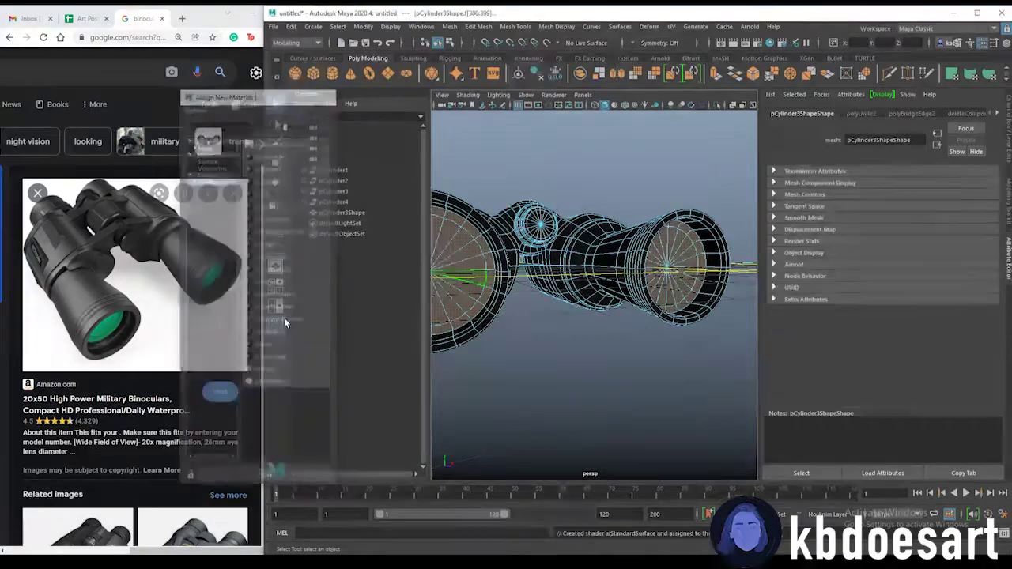
# Set the lens material's base color to green with hue 120, saturation 0.532 and value 0.588.
pyautogui.click(863, 250)
pyautogui.click(833, 279)
pyautogui.click(851, 290)
pyautogui.moveTo(854, 303); pyautogui.dragTo(878, 310)
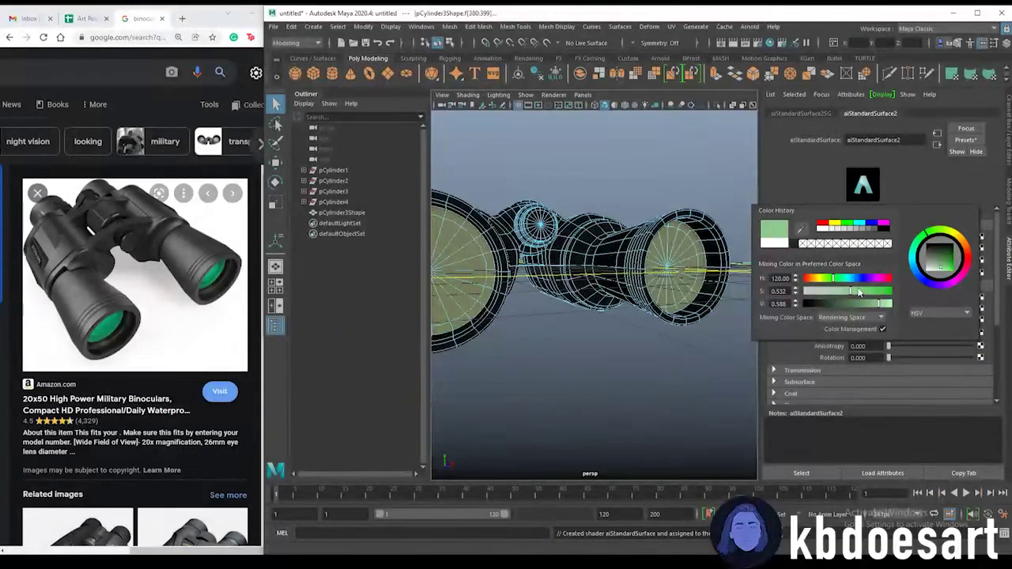
pyautogui.scroll(-4, 864, 333)
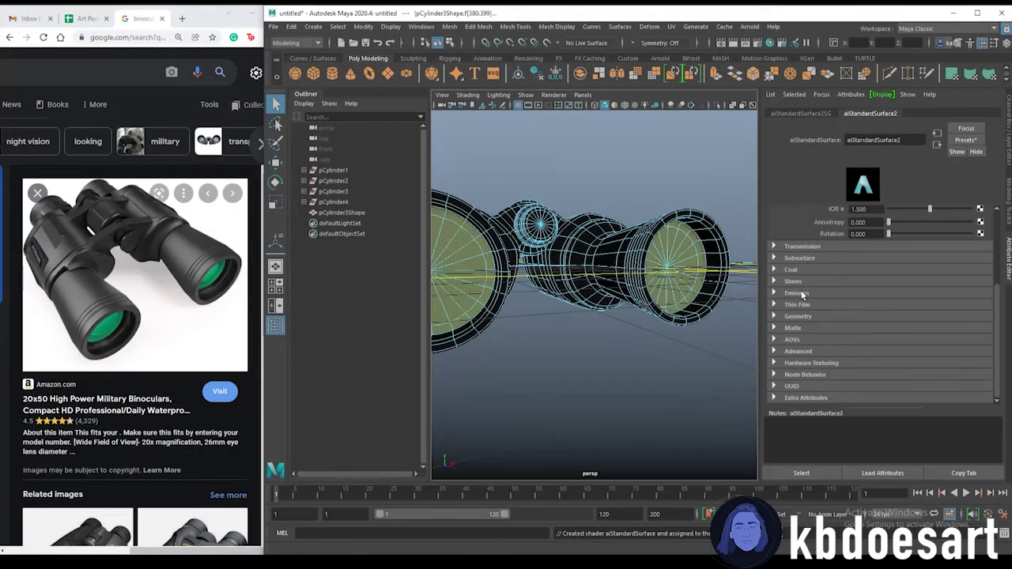
# Set the lens material's transmission weight to 0.247.
pyautogui.click(802, 247)
pyautogui.click(907, 259)
pyautogui.moveTo(907, 259); pyautogui.dragTo(918, 263)
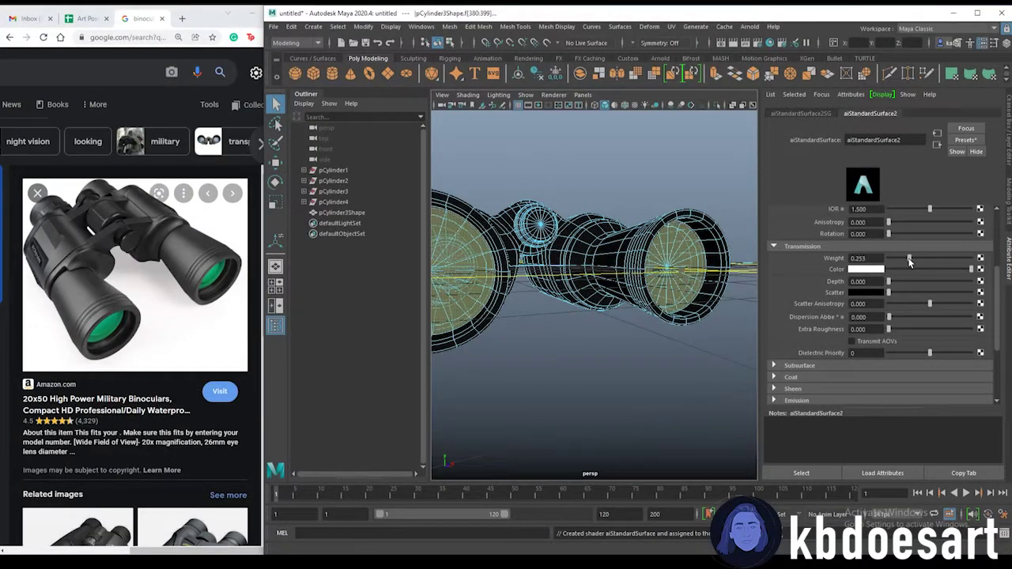
pyautogui.keyDown('alt'); pyautogui.moveTo(619, 338); pyautogui.dragTo(615, 310); pyautogui.keyUp('alt')
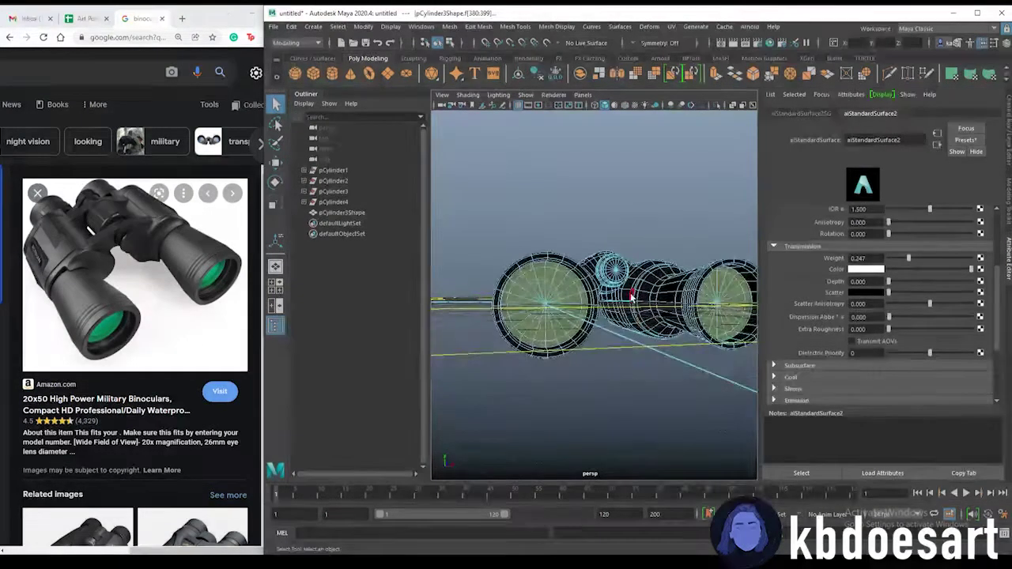
# Save the scene as a Maya ASCII file named binoculars in the Downloads folder.
pyautogui.hotkey('ctrl', 'shift', 's')
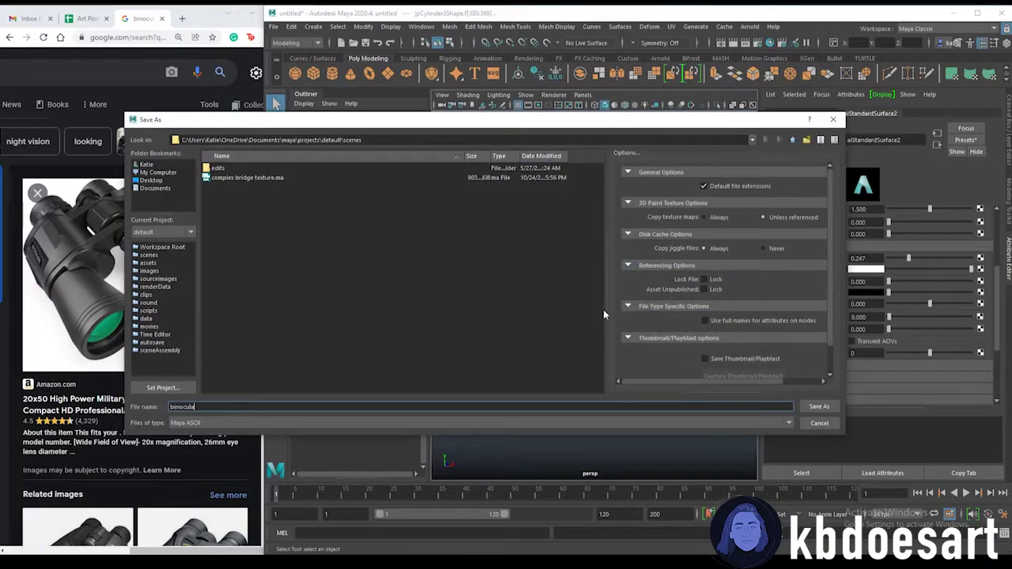
pyautogui.click(158, 172)
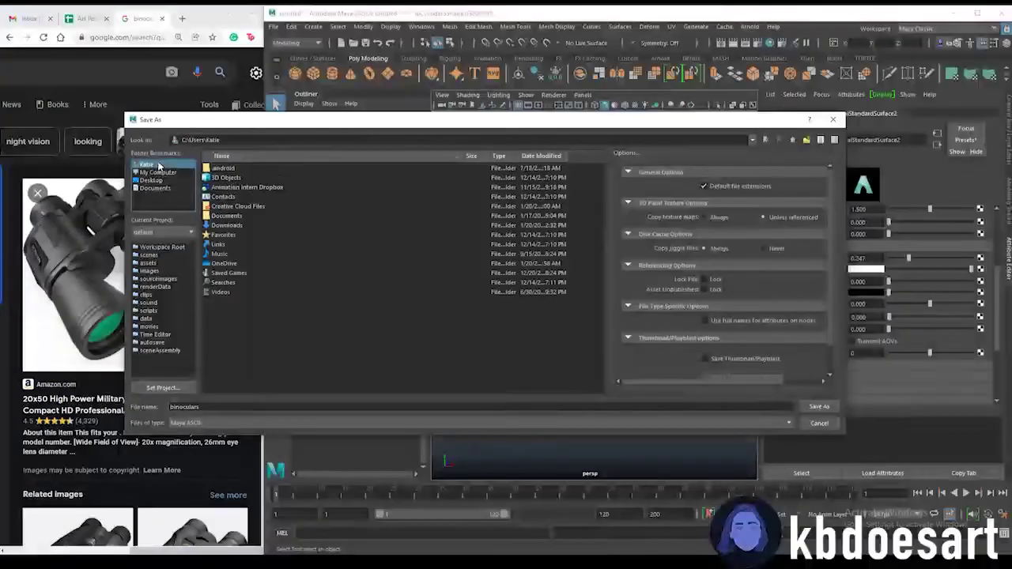
pyautogui.doubleClick(224, 226)
pyautogui.click(814, 407)
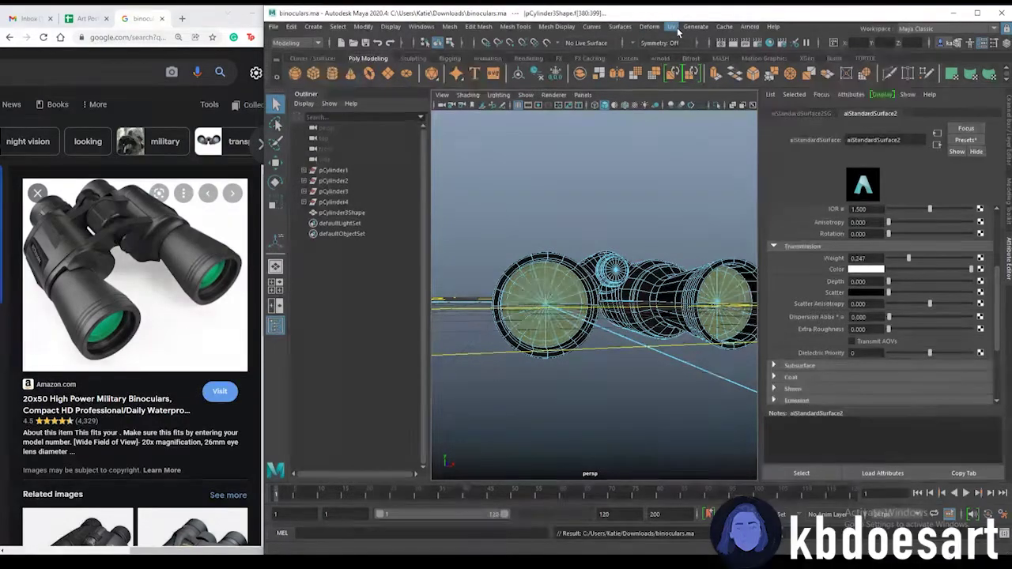
# Create a polygon ground plane, scale it uniformly to 32.41 and lower it to Y -1.3 beneath the binoculars.
pyautogui.click(388, 74)
pyautogui.scroll(-6, 544, 230)
pyautogui.keyDown('alt'); pyautogui.moveTo(544, 230); pyautogui.dragTo(786, 291); pyautogui.keyUp('alt')
pyautogui.press('r')
pyautogui.press('w')
pyautogui.moveTo(590, 264); pyautogui.dragTo(590, 272)
# Assign a new Ai Standard Surface material to the ground plane with a Checker texture as its base color.
pyautogui.moveTo(590, 288); pyautogui.dragTo(607, 545, button='right')
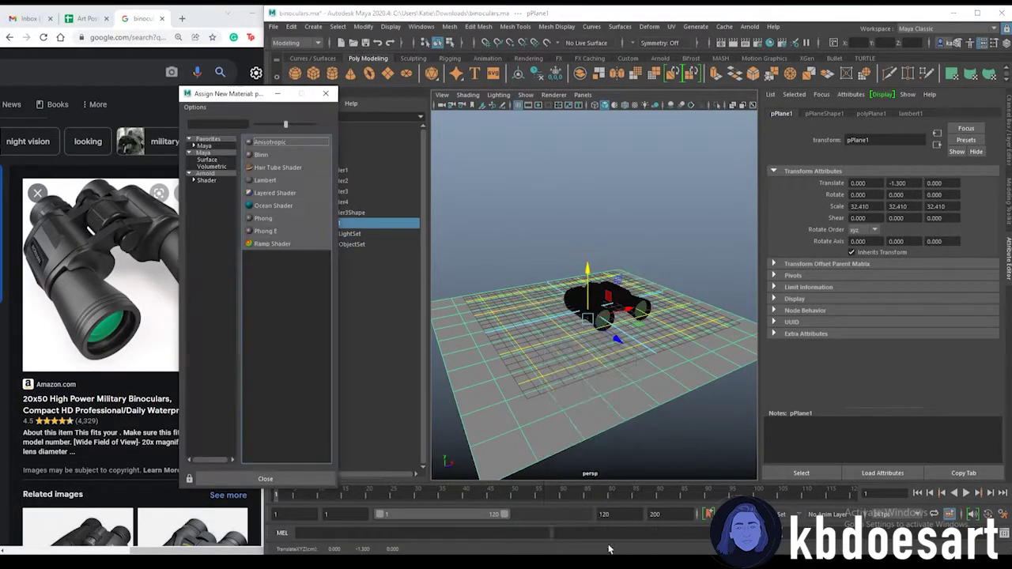
pyautogui.click(214, 181)
pyautogui.click(273, 319)
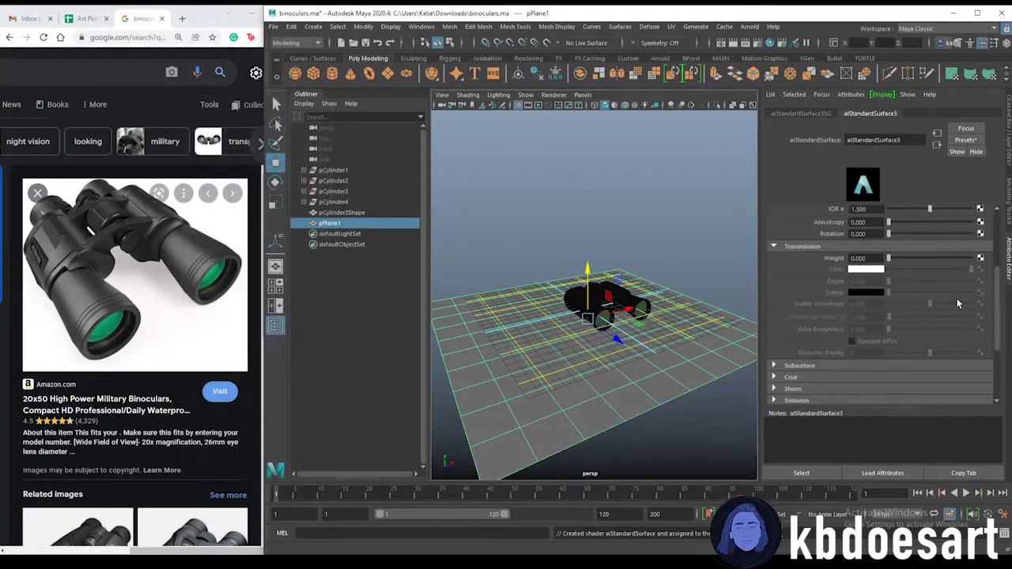
pyautogui.click(981, 247)
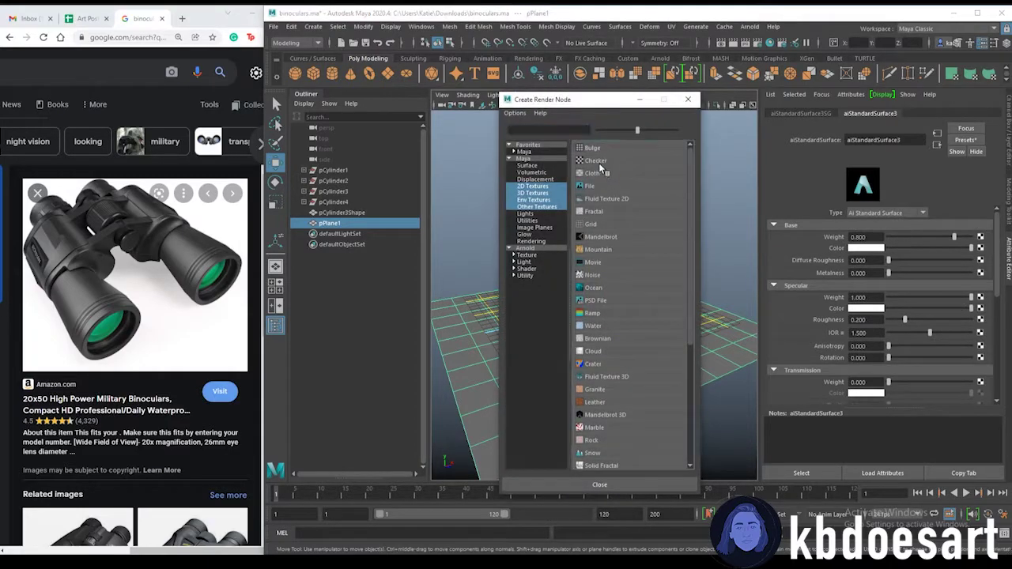
pyautogui.click(599, 162)
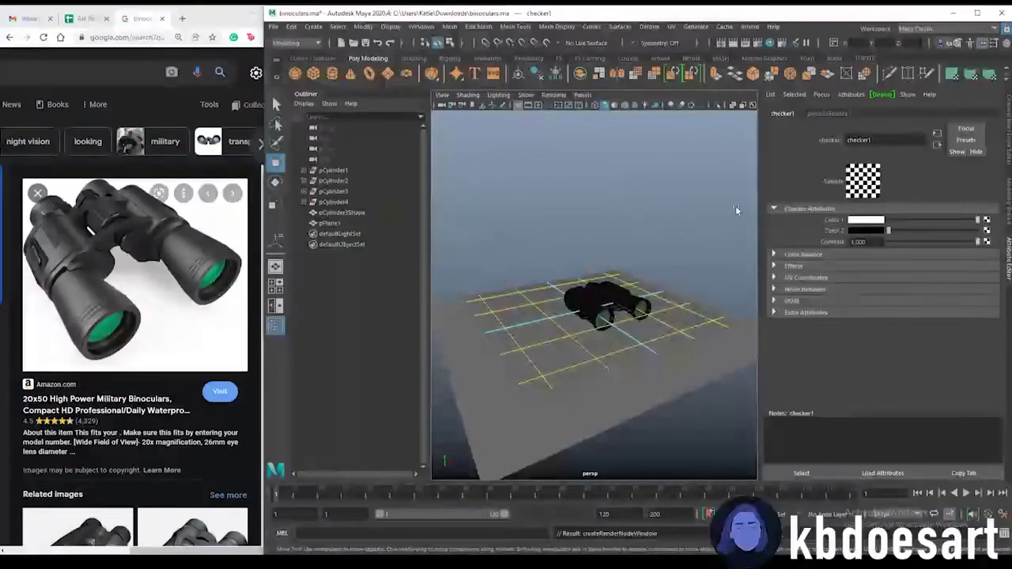
# Add an Arnold sky dome light and lower the ground plane to Y -1.58.
pyautogui.click(658, 59)
pyautogui.click(350, 74)
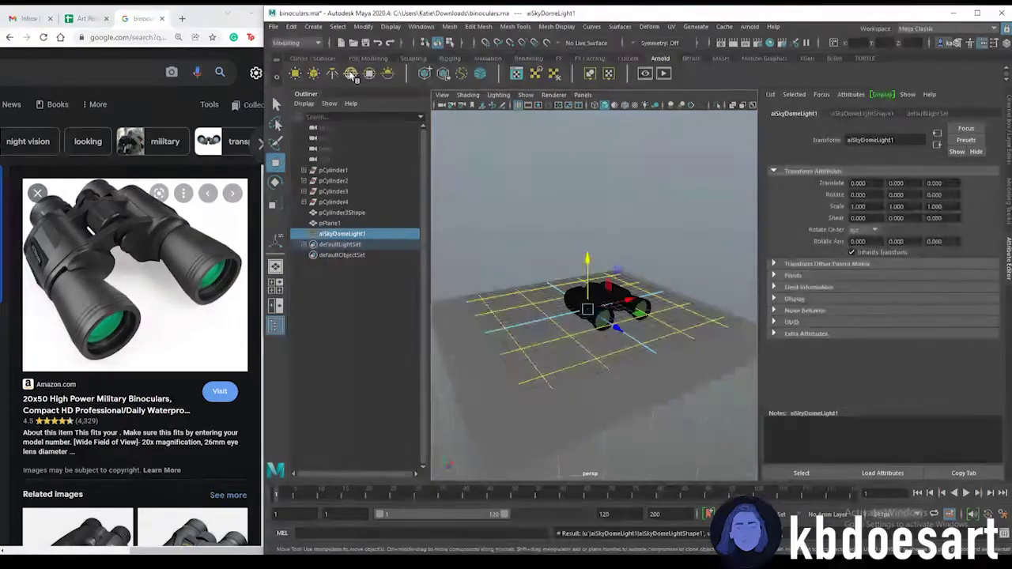
pyautogui.keyDown('alt'); pyautogui.moveTo(620, 220); pyautogui.dragTo(558, 187); pyautogui.keyUp('alt')
pyautogui.click(546, 306)
pyautogui.moveTo(566, 267); pyautogui.dragTo(664, 284)
# Open the Arnold RenderView and render the binoculars from a raised three-quarter angle.
pyautogui.click(750, 26)
pyautogui.click(763, 45)
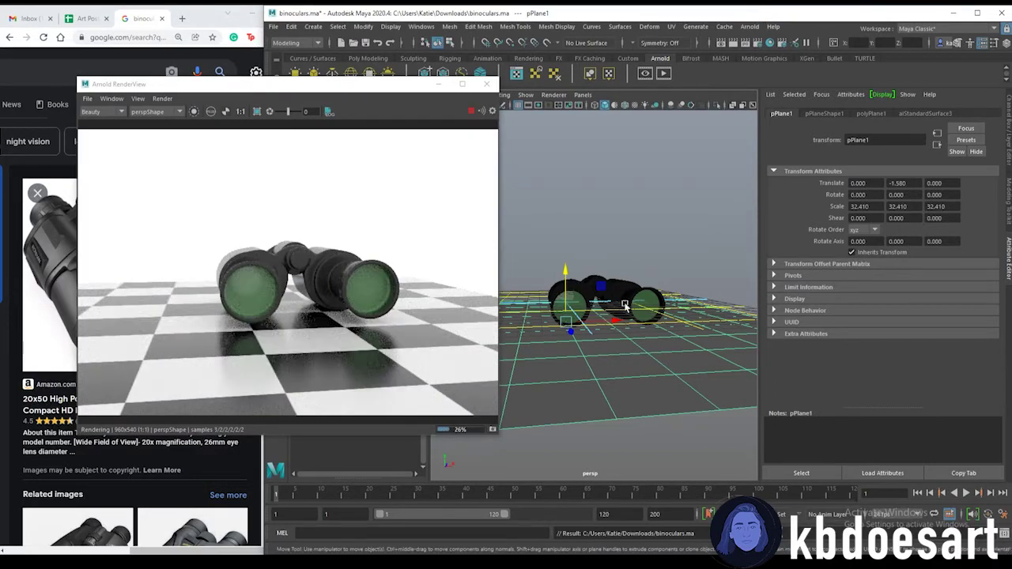
pyautogui.keyDown('alt'); pyautogui.moveTo(612, 357); pyautogui.dragTo(565, 368); pyautogui.keyUp('alt')
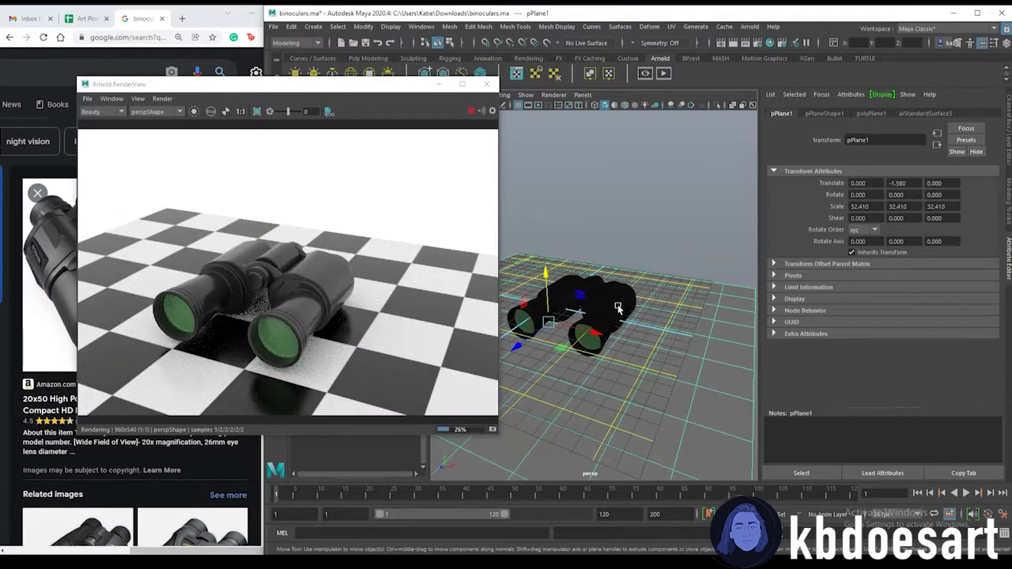
# Delete the construction history of the combined binoculars mesh.
pyautogui.click(596, 320)
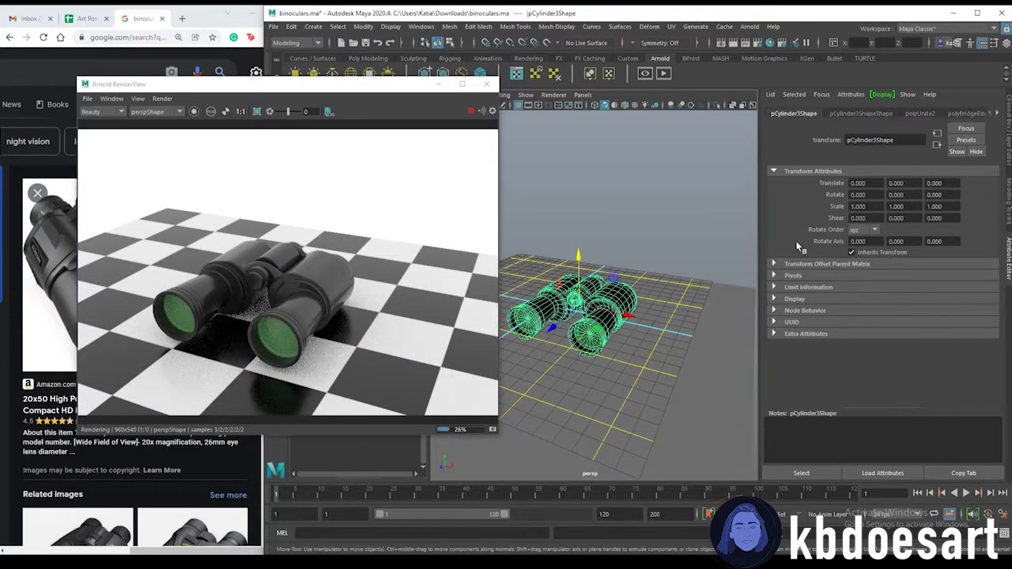
pyautogui.click(291, 26)
pyautogui.moveTo(352, 162)
pyautogui.click(457, 162)
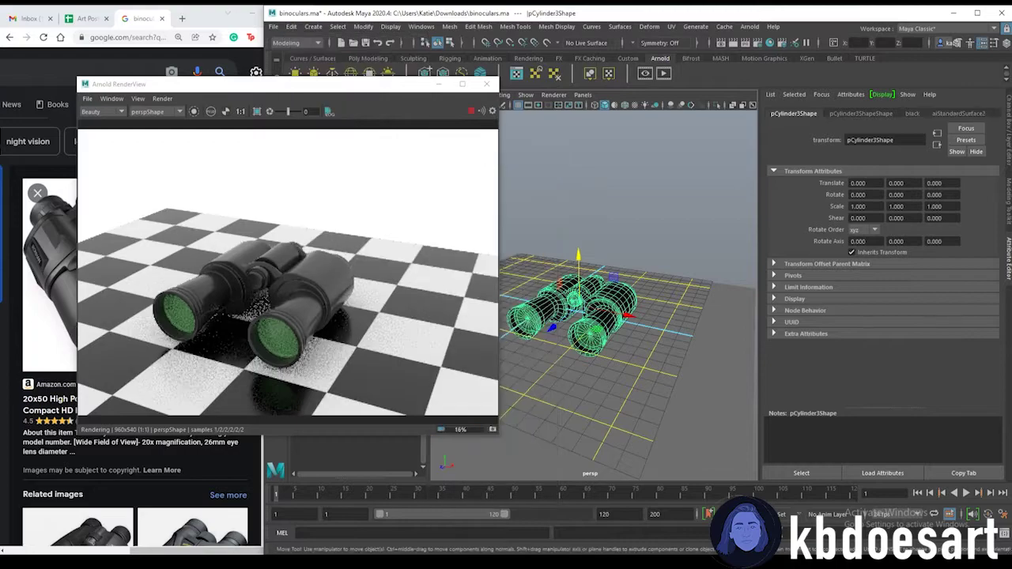
# Set the black body material's specular roughness to 0.377.
pyautogui.click(907, 114)
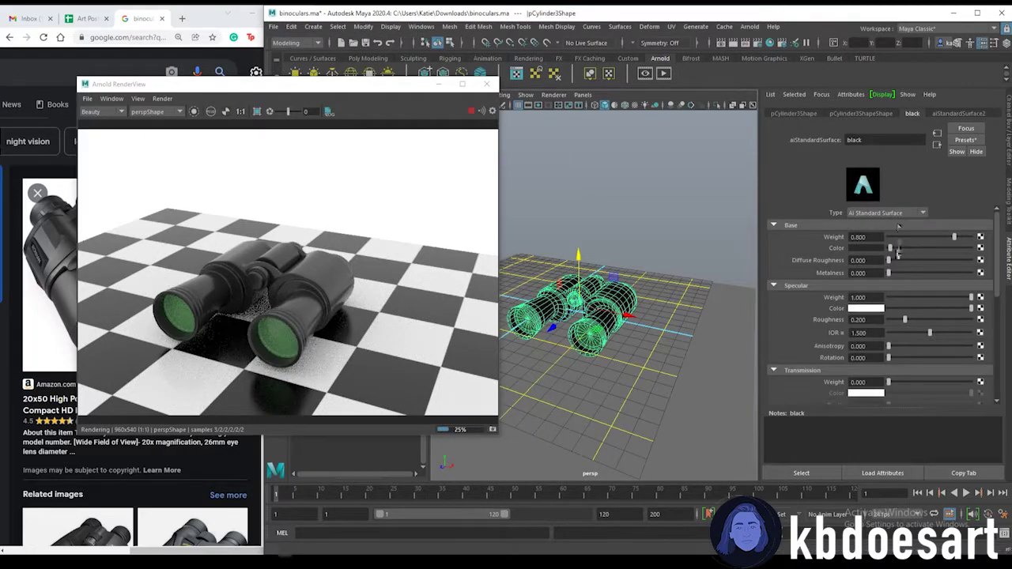
pyautogui.click(927, 320)
pyautogui.moveTo(926, 320); pyautogui.dragTo(919, 321)
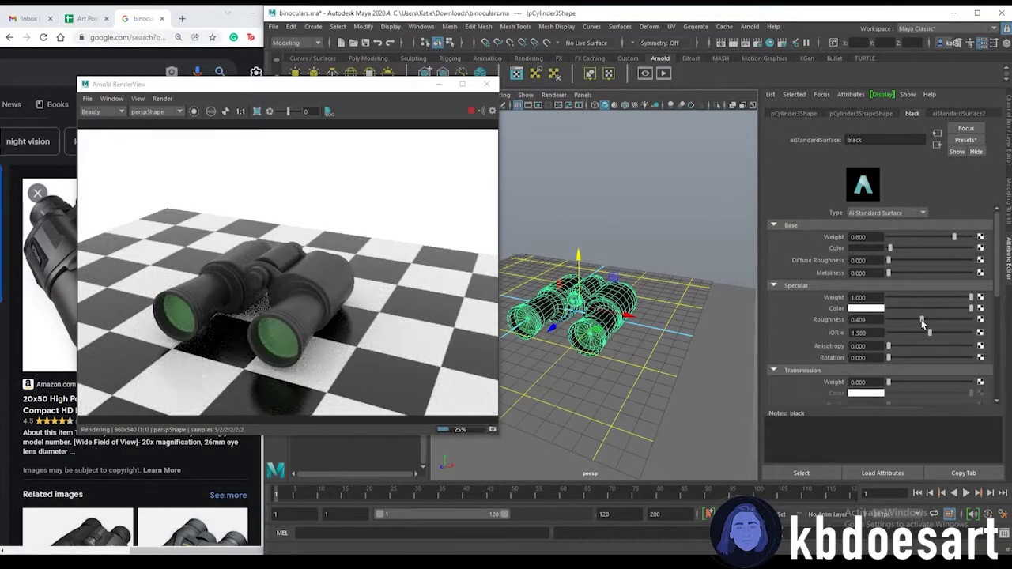
pyautogui.keyDown('alt'); pyautogui.moveTo(620, 335); pyautogui.dragTo(607, 349); pyautogui.keyUp('alt')
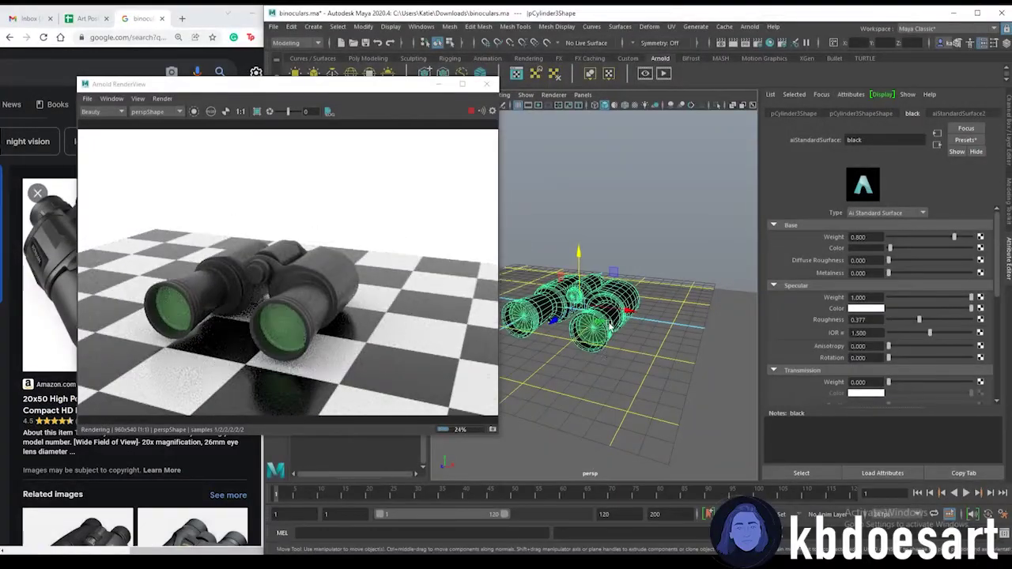
# Rename the green lens material to glass.
pyautogui.click(953, 113)
pyautogui.doubleClick(854, 139)
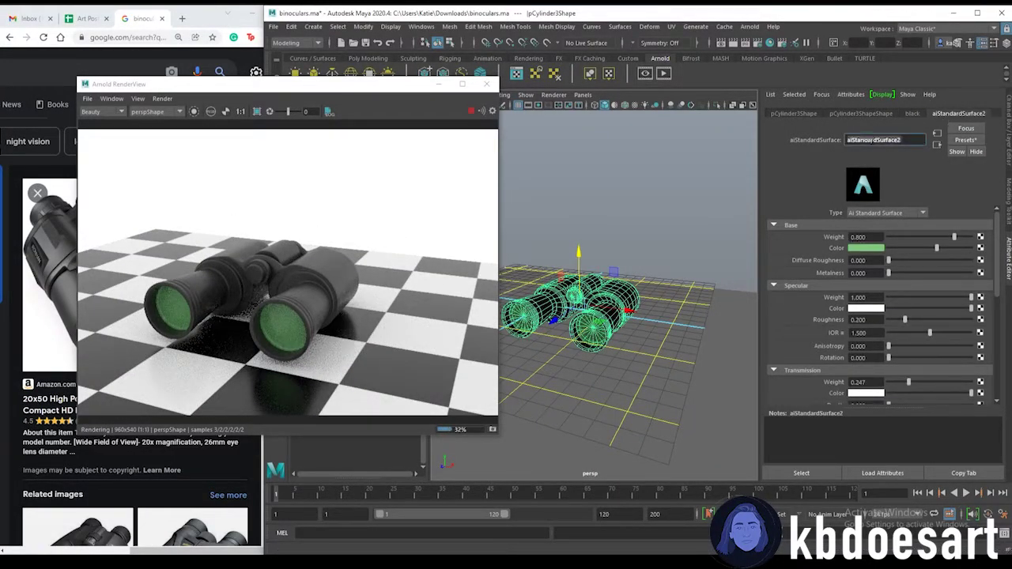
pyautogui.write('glas')
pyautogui.press('Return')
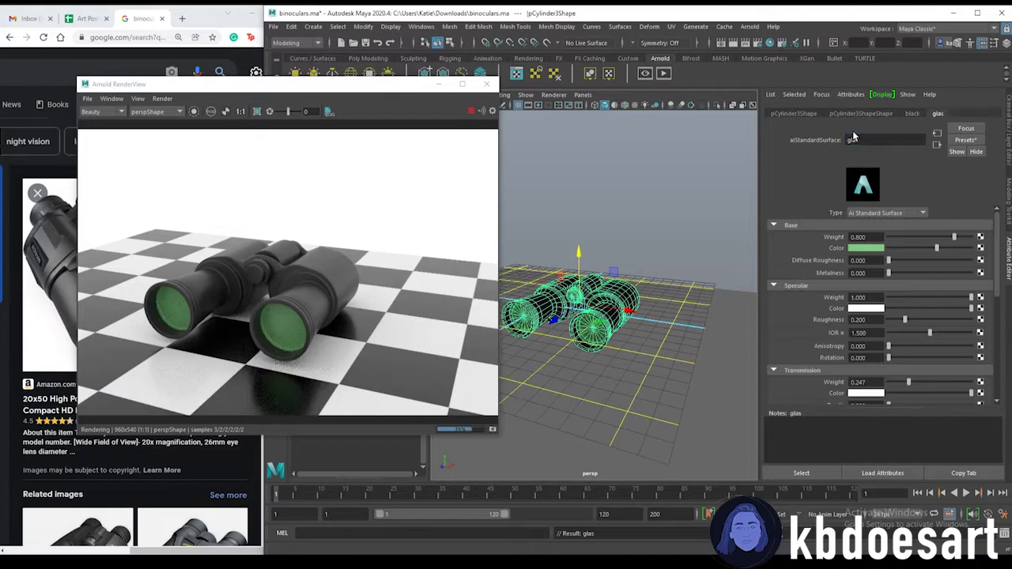
pyautogui.write('s')
# Set the glass material's metalness to 0.156 and its transmission weight to 0.494.
pyautogui.click(917, 273)
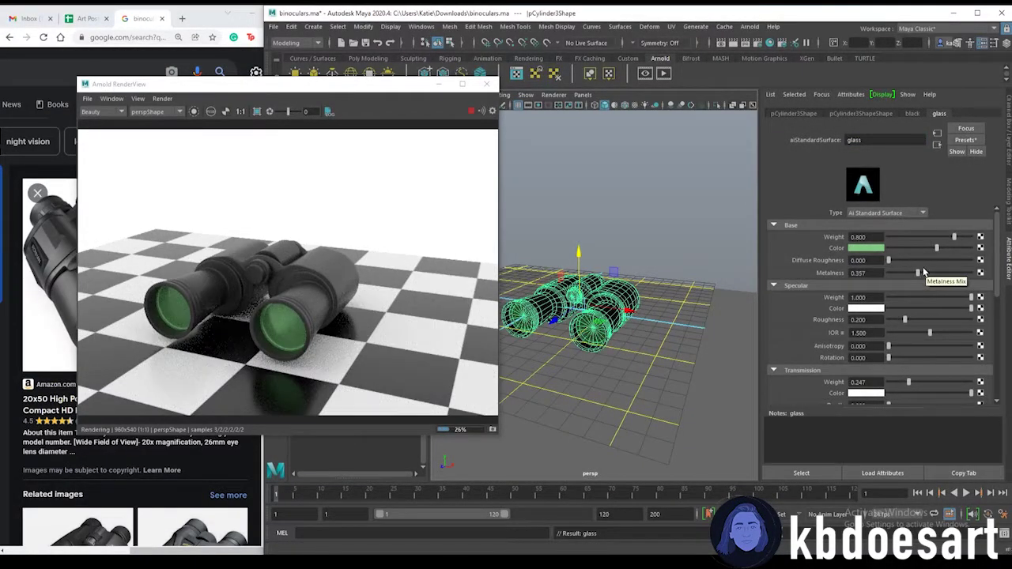
pyautogui.click(902, 274)
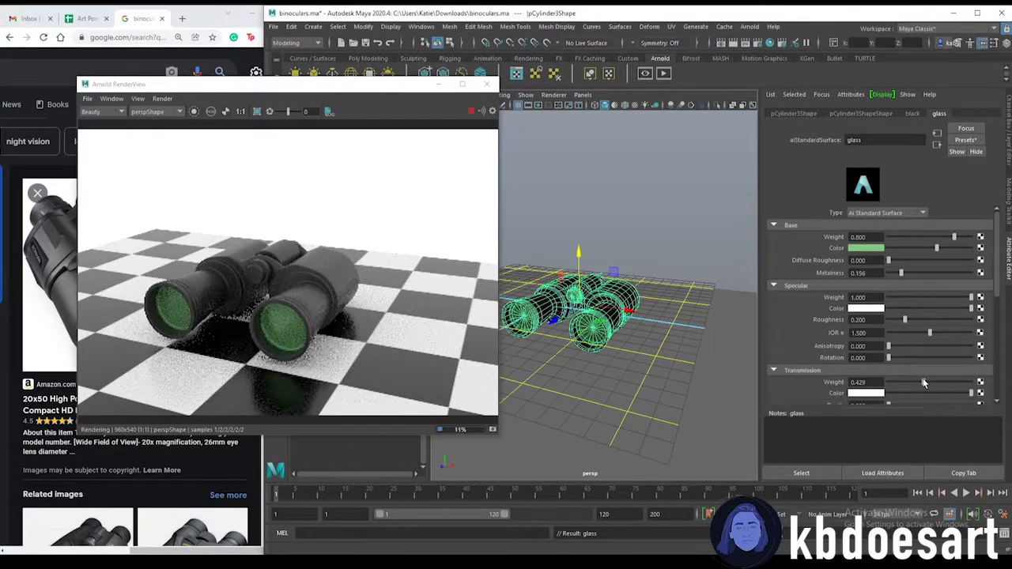
pyautogui.moveTo(922, 383); pyautogui.dragTo(929, 384)
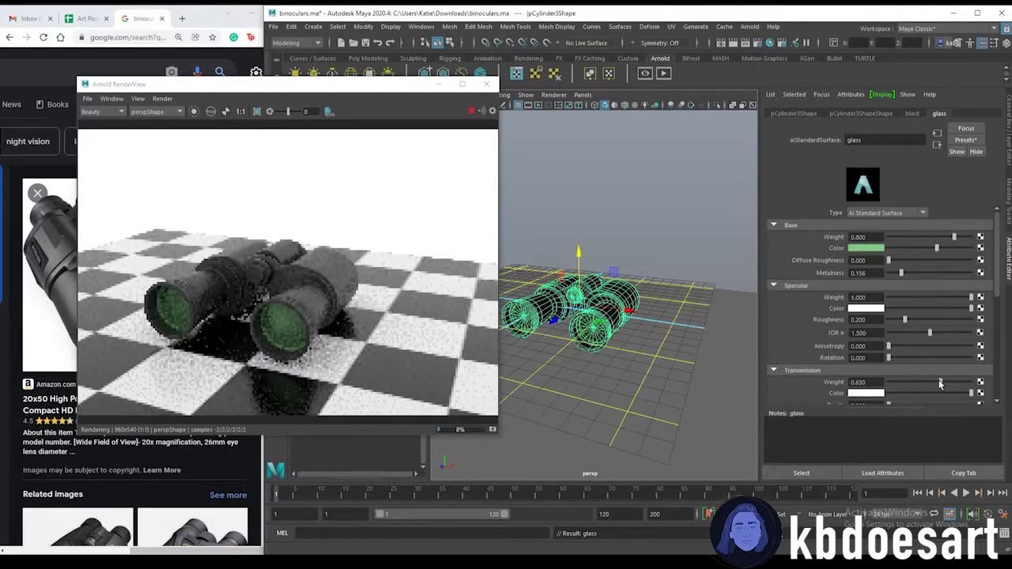
pyautogui.keyDown('alt'); pyautogui.moveTo(699, 289); pyautogui.dragTo(648, 312); pyautogui.keyUp('alt')
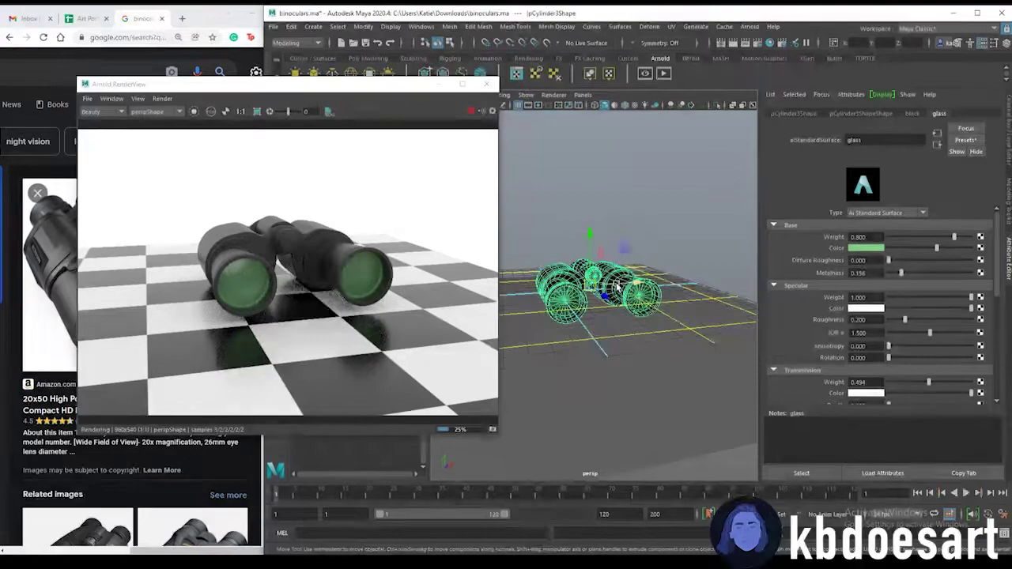
# Shift the checkered ground plane slightly along its Z axis and render the binoculars from the front and at an angle.
pyautogui.click(639, 311)
pyautogui.moveTo(597, 307)
pyautogui.mouseDown()
pyautogui.moveTo(639, 304)
pyautogui.moveTo(601, 322)
pyautogui.moveTo(586, 306)
pyautogui.mouseUp()
pyautogui.moveTo(649, 340)
pyautogui.keyDown('alt'); pyautogui.mouseDown()
pyautogui.moveTo(640, 348)
pyautogui.moveTo(655, 345)
pyautogui.moveTo(656, 355)
pyautogui.moveTo(633, 355)
pyautogui.moveTo(647, 358)
pyautogui.mouseUp(); pyautogui.keyUp('alt')
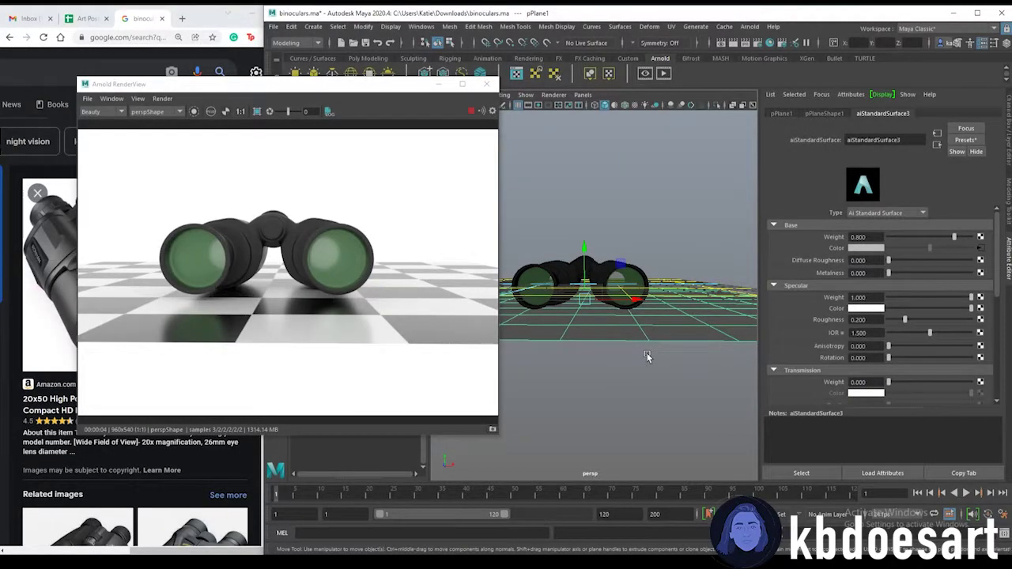
pyautogui.keyDown('alt'); pyautogui.moveTo(647, 357); pyautogui.dragTo(670, 334); pyautogui.keyUp('alt')
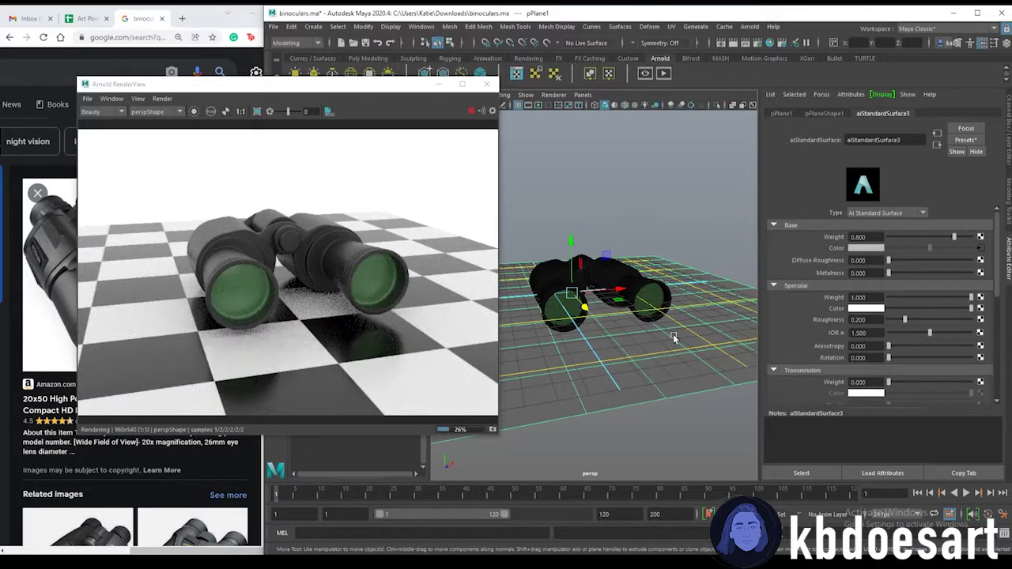